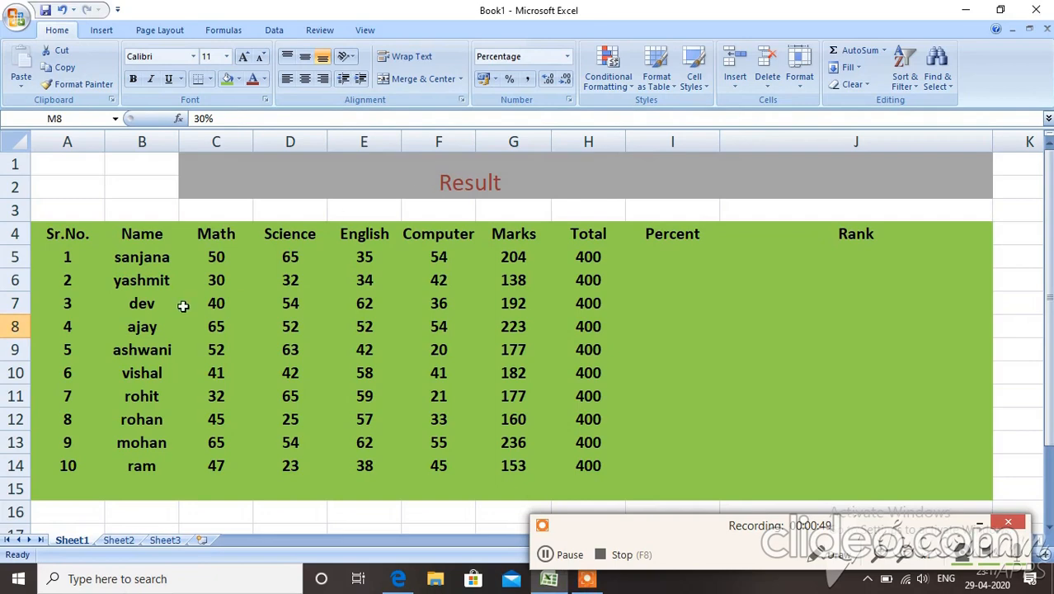
Examine the result table's subject, Marks, Total, Percent and Rank columns, including the Marks and Total cells of the first student
{"action": "left_click", "coordinate": [232, 235]}
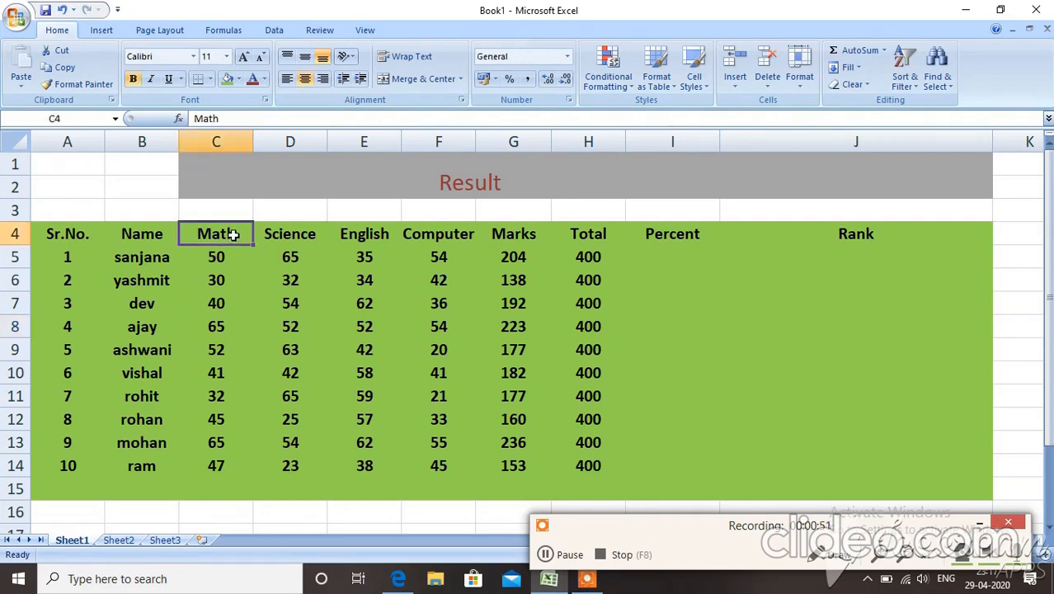
{"action": "left_click", "coordinate": [267, 237]}
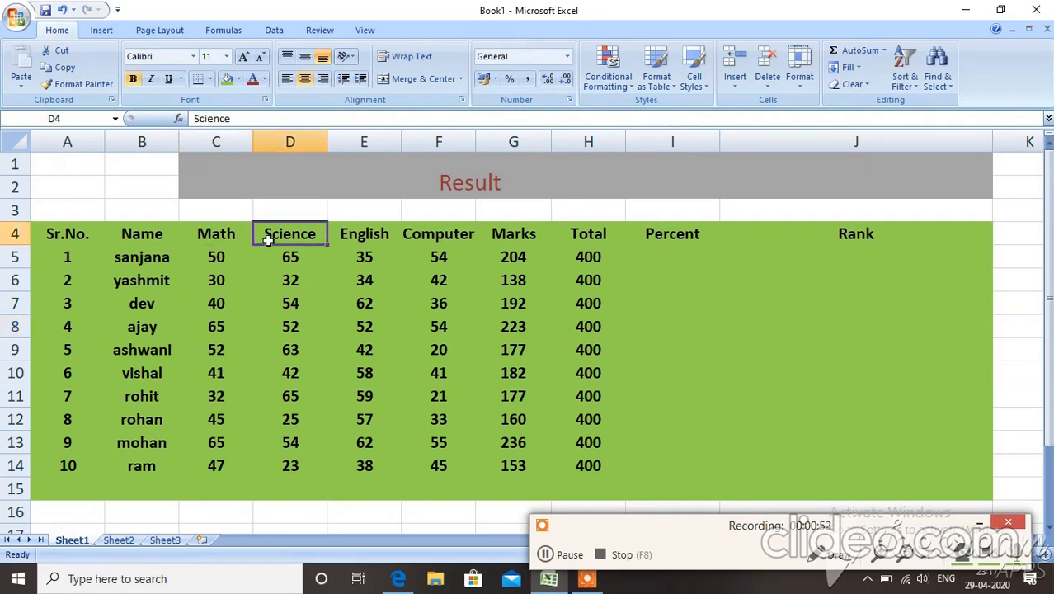
{"action": "left_click", "coordinate": [357, 235]}
{"action": "left_click", "coordinate": [408, 234]}
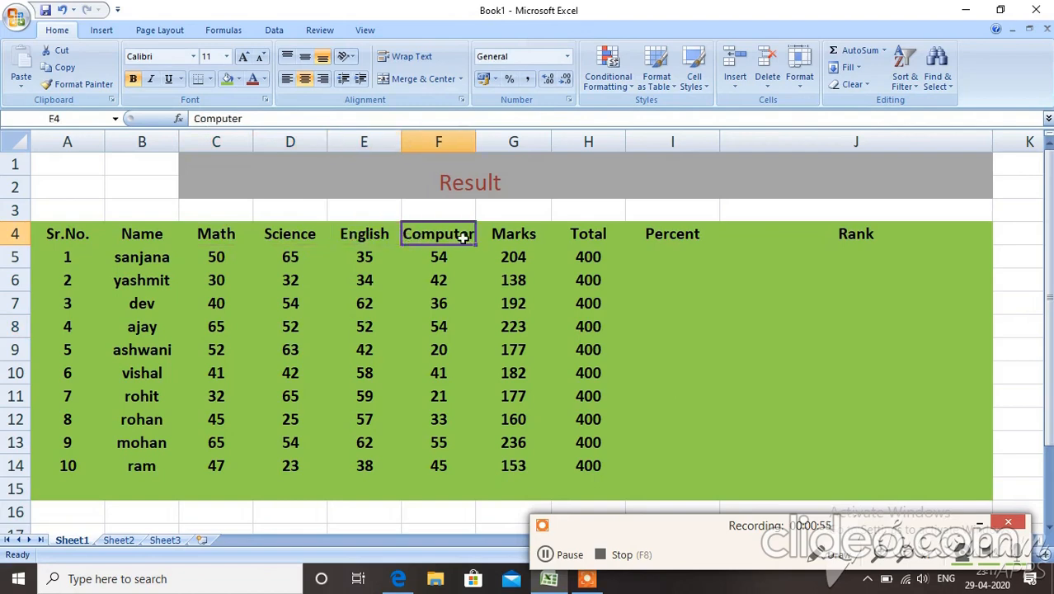
{"action": "left_click", "coordinate": [508, 239]}
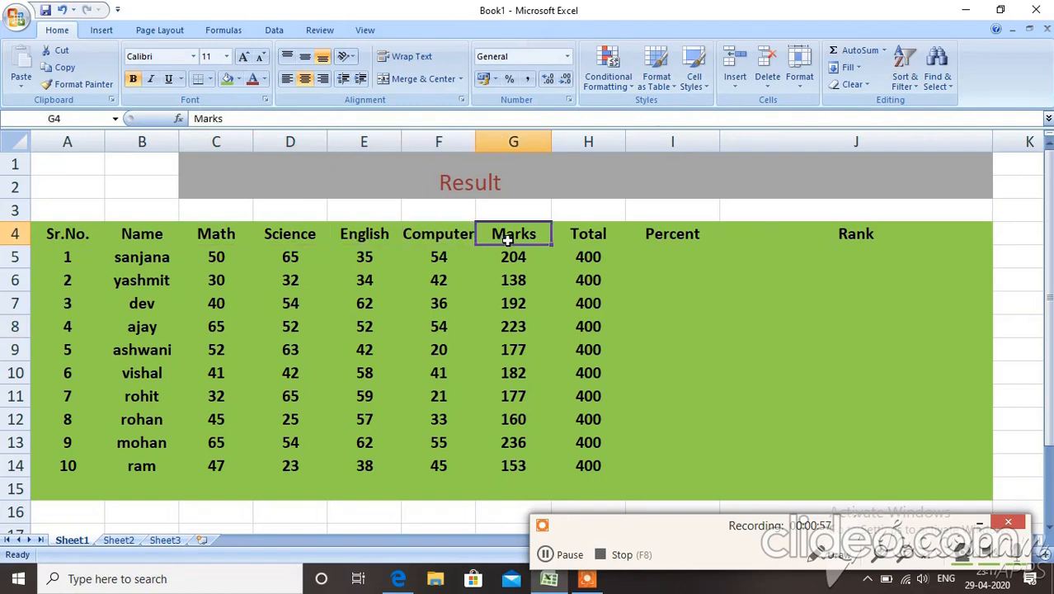
{"action": "mouse_move", "coordinate": [507, 240]}
{"action": "left_mouse_down"}
{"action": "mouse_move", "coordinate": [513, 337]}
{"action": "mouse_move", "coordinate": [517, 205]}
{"action": "mouse_move", "coordinate": [517, 237]}
{"action": "left_mouse_up"}
{"action": "left_click", "coordinate": [563, 241]}
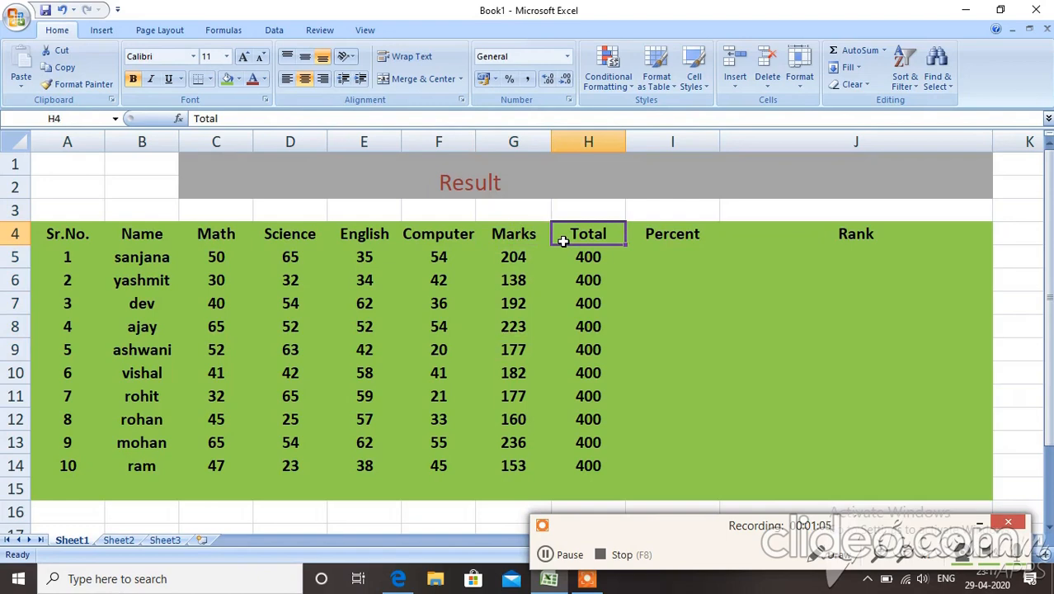
{"action": "left_click", "coordinate": [585, 286]}
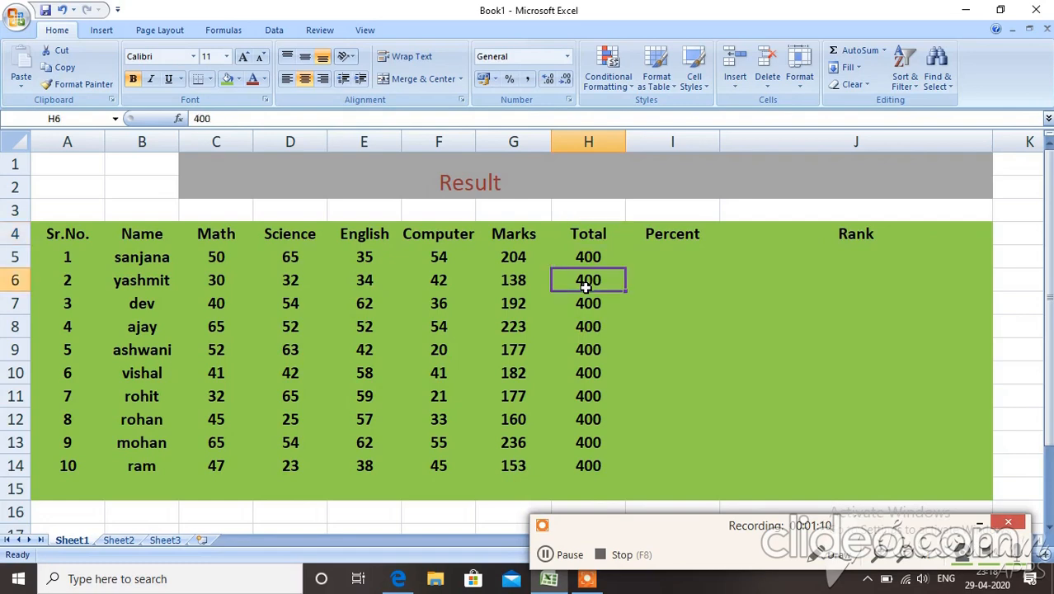
{"action": "left_click", "coordinate": [530, 285]}
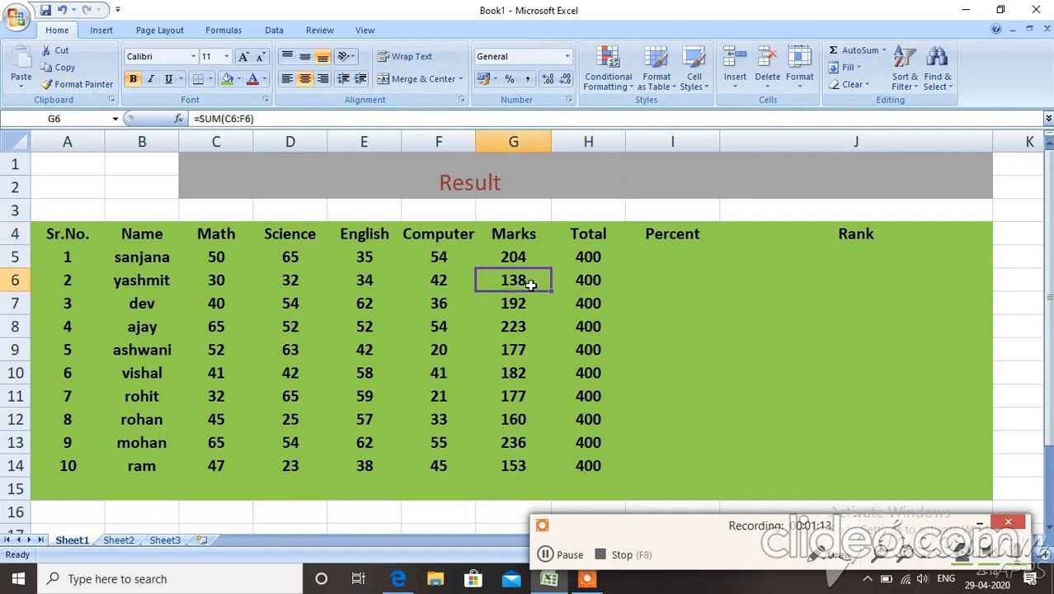
{"action": "left_click", "coordinate": [651, 236]}
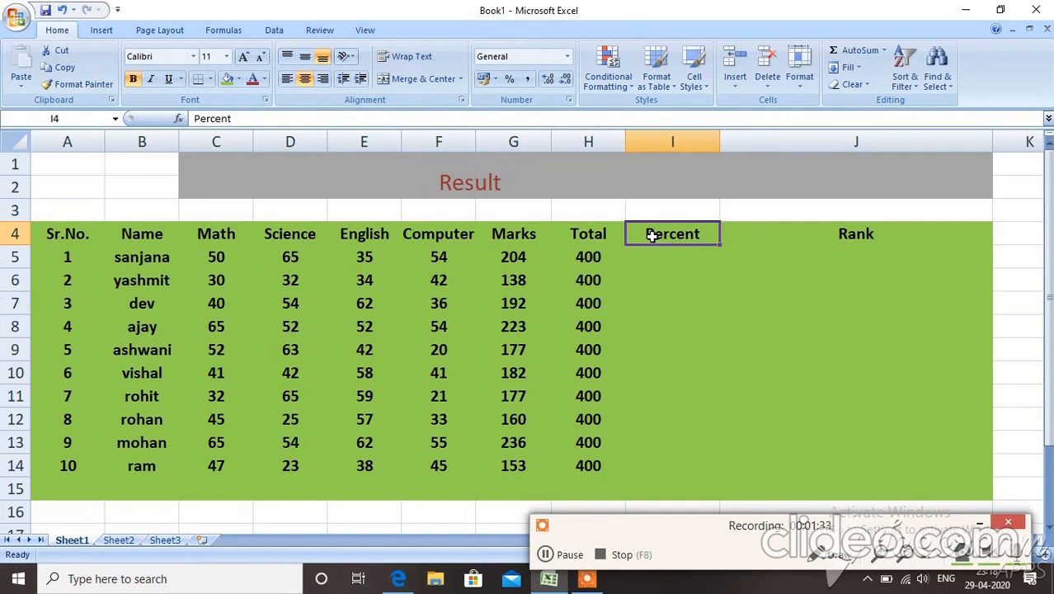
{"action": "left_click", "coordinate": [770, 234]}
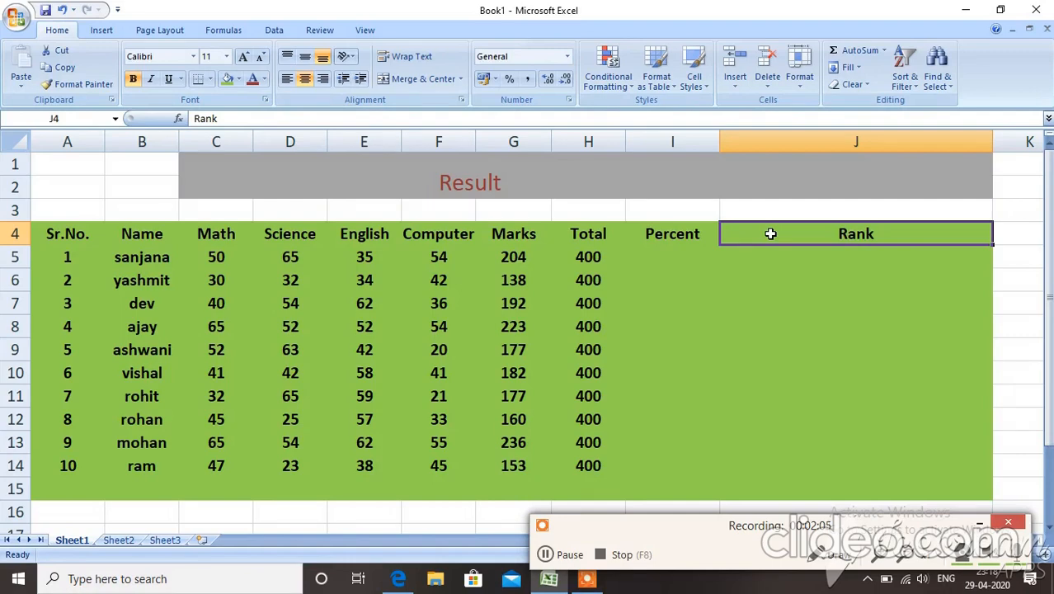
{"action": "left_click", "coordinate": [663, 258]}
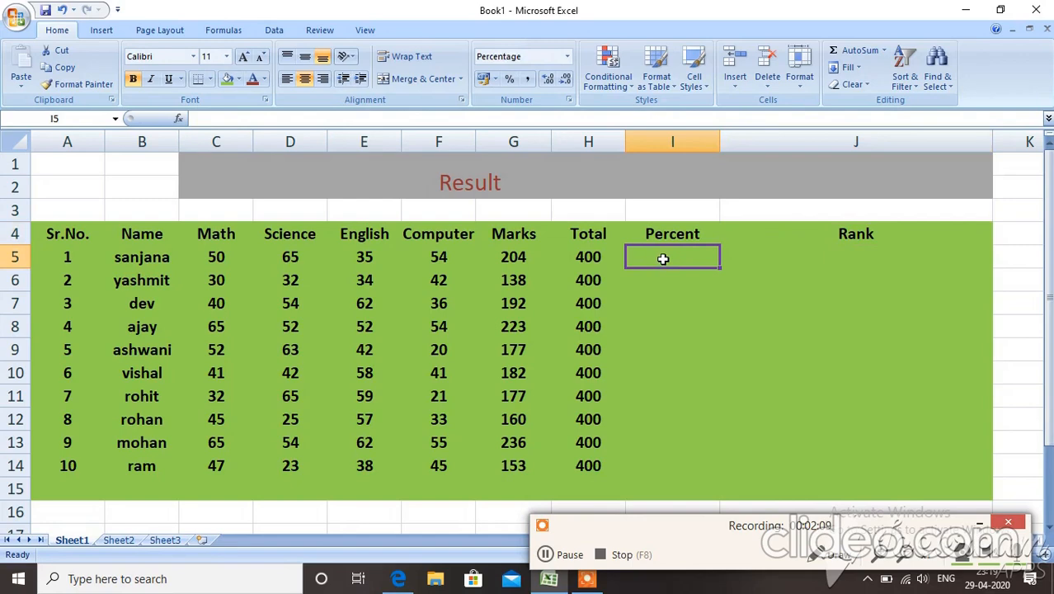
{"action": "left_click", "coordinate": [535, 258]}
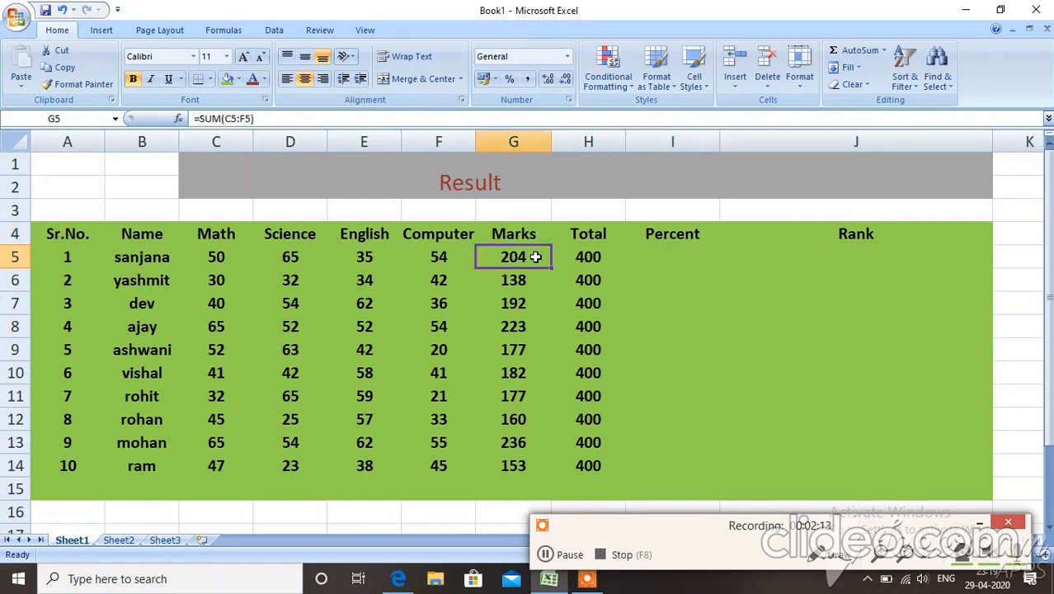
{"action": "left_click", "coordinate": [574, 257]}
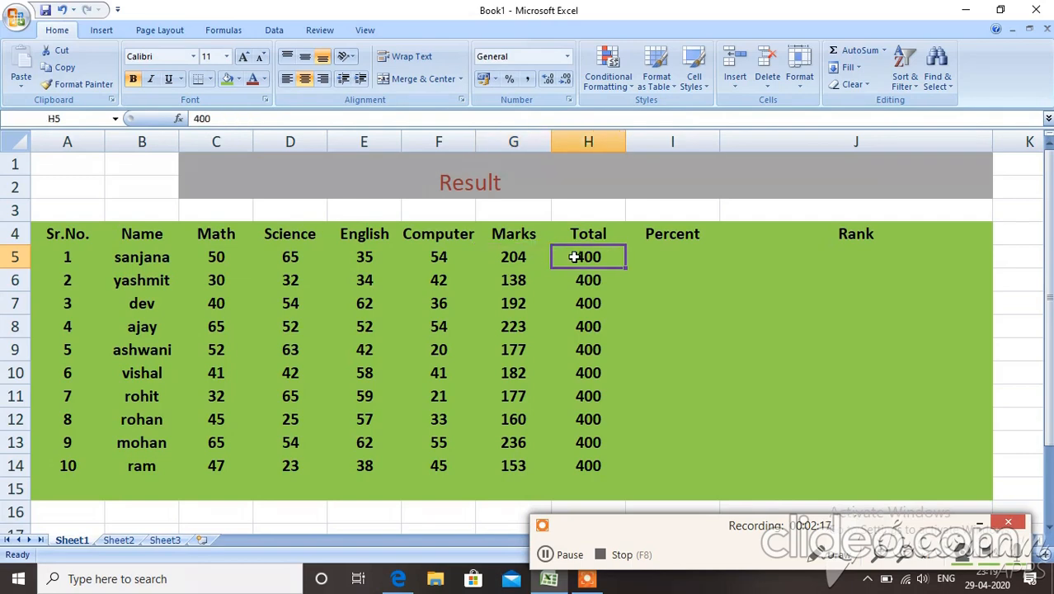
{"action": "left_click", "coordinate": [536, 257]}
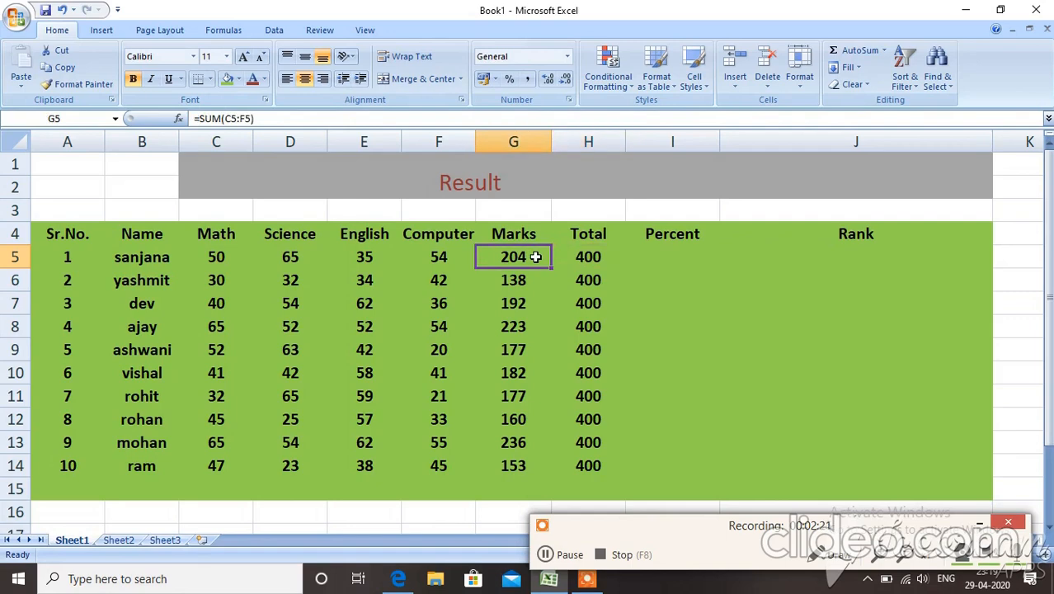
{"action": "left_click", "coordinate": [569, 257]}
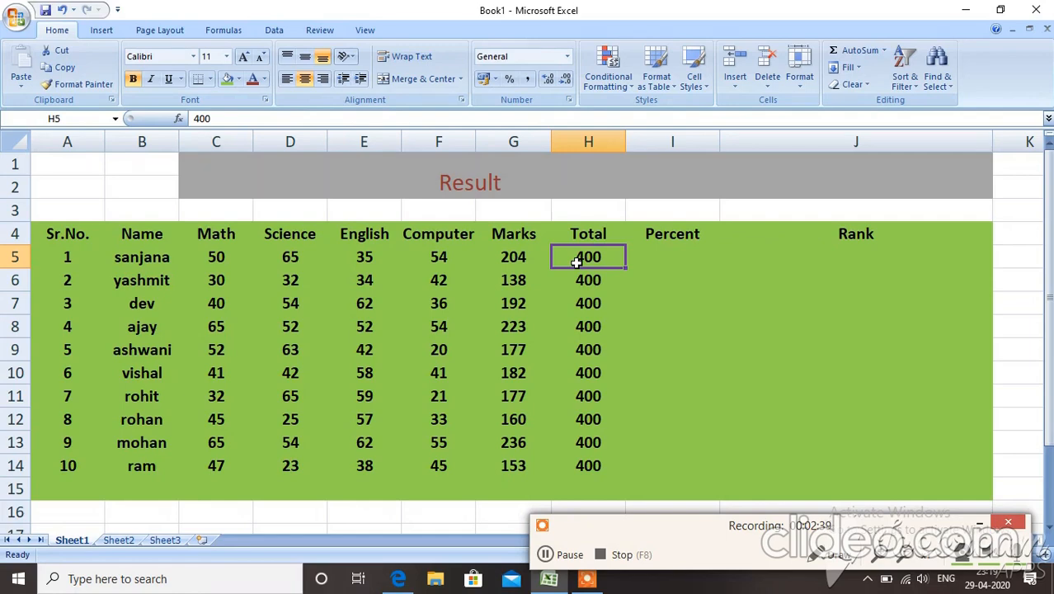
Calculate the first student's percentage in I5 by dividing Marks by Total with the formula =G5/H5
{"action": "left_click", "coordinate": [642, 260]}
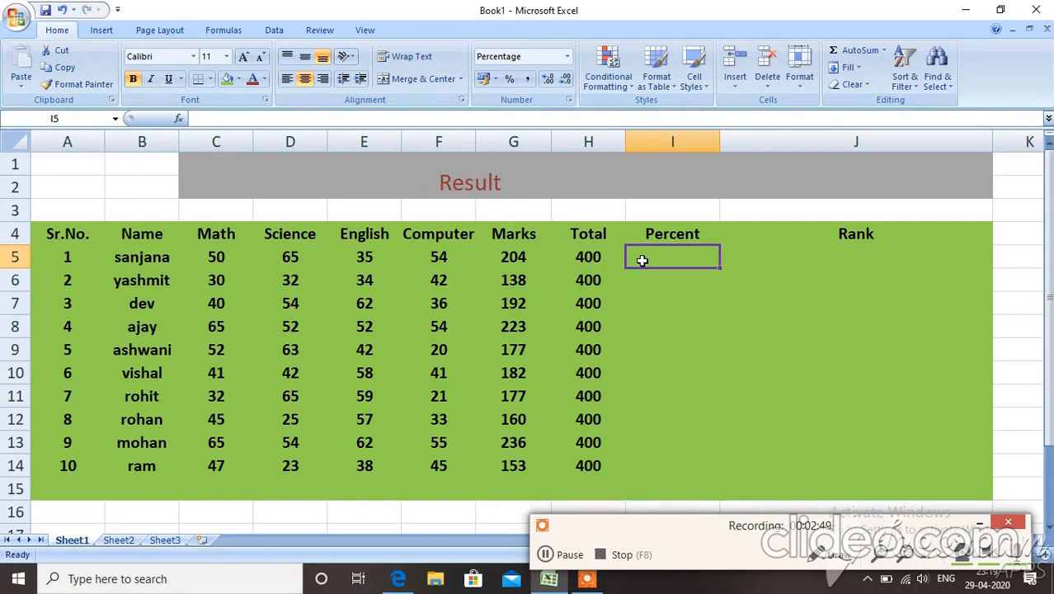
{"action": "type", "text": "="}
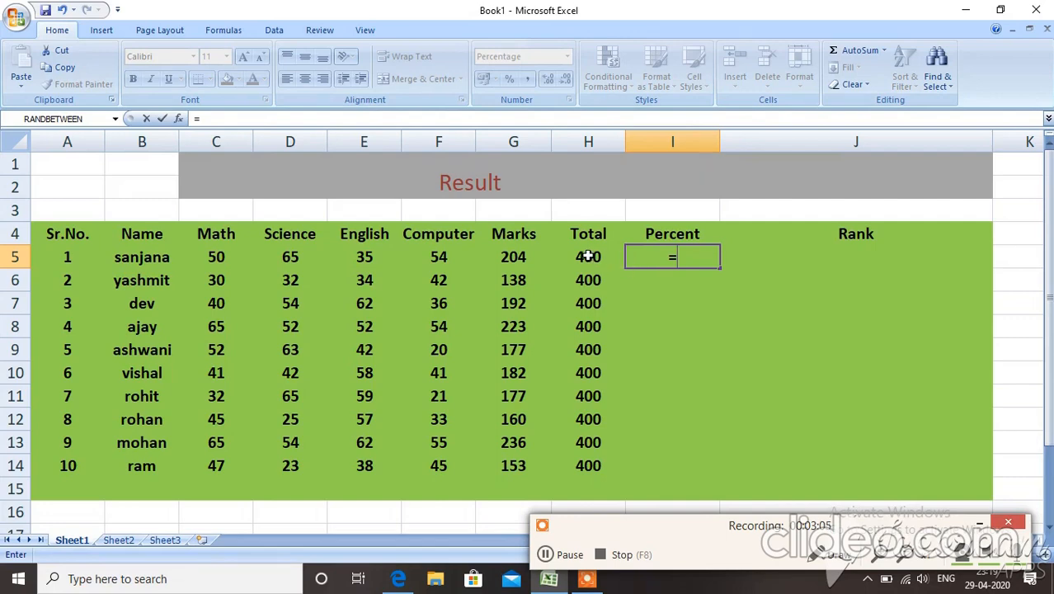
{"action": "left_click", "coordinate": [516, 258]}
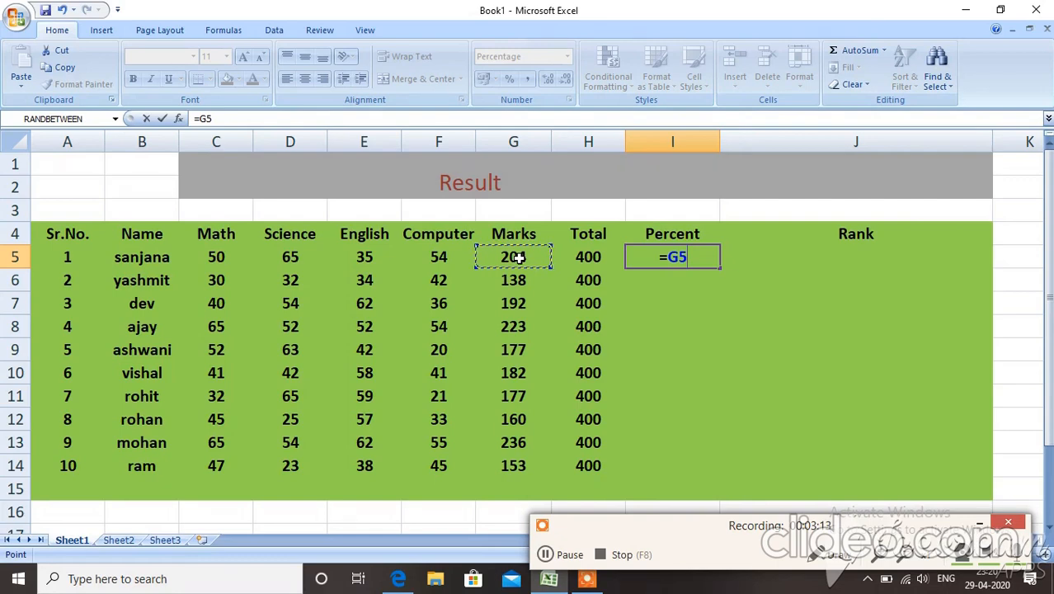
{"action": "type", "text": "/"}
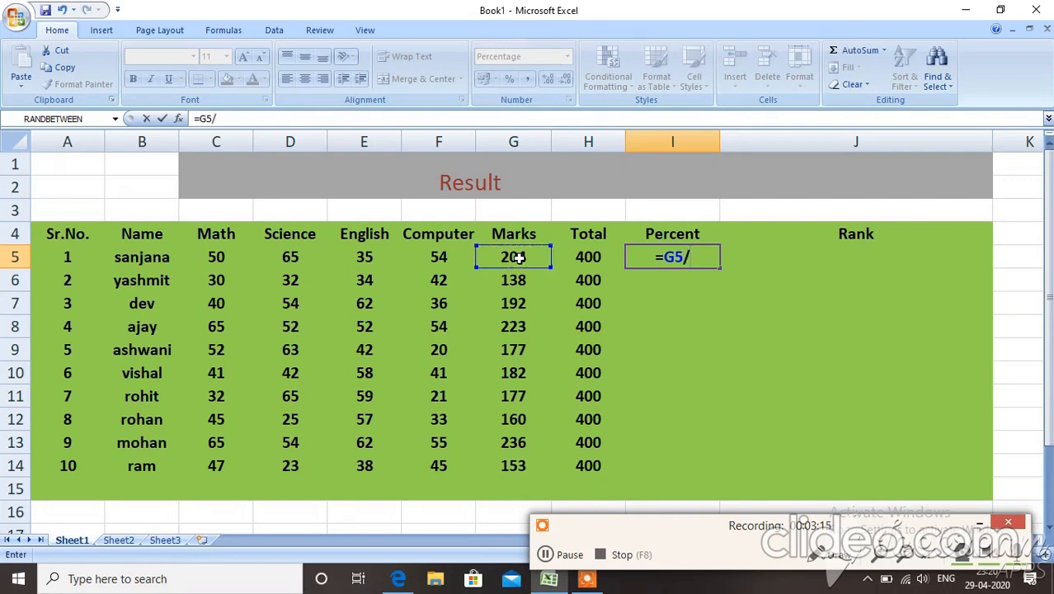
{"action": "left_click", "coordinate": [571, 258]}
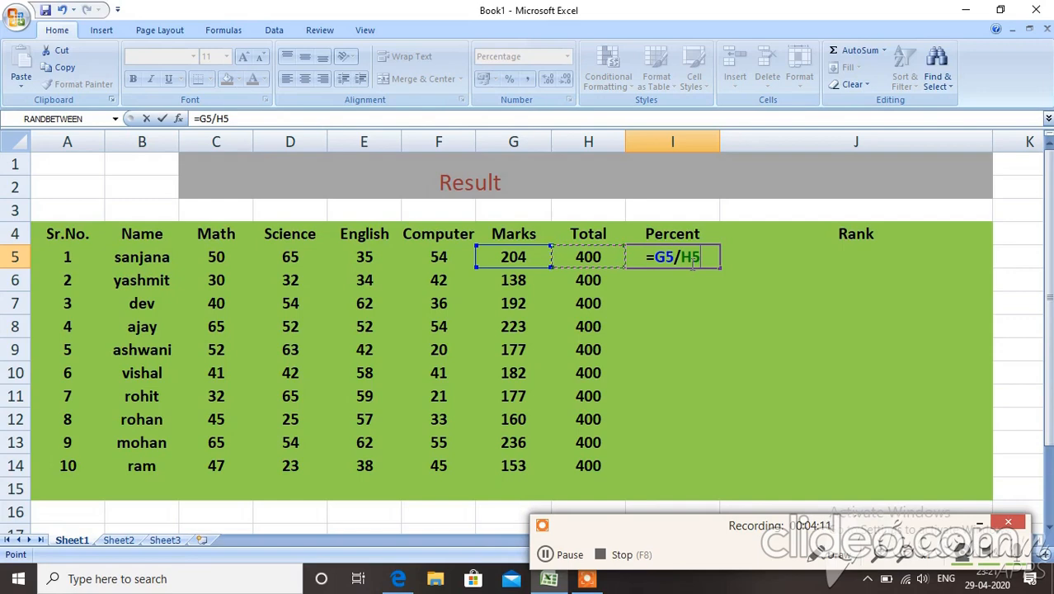
{"action": "key", "text": "Return"}
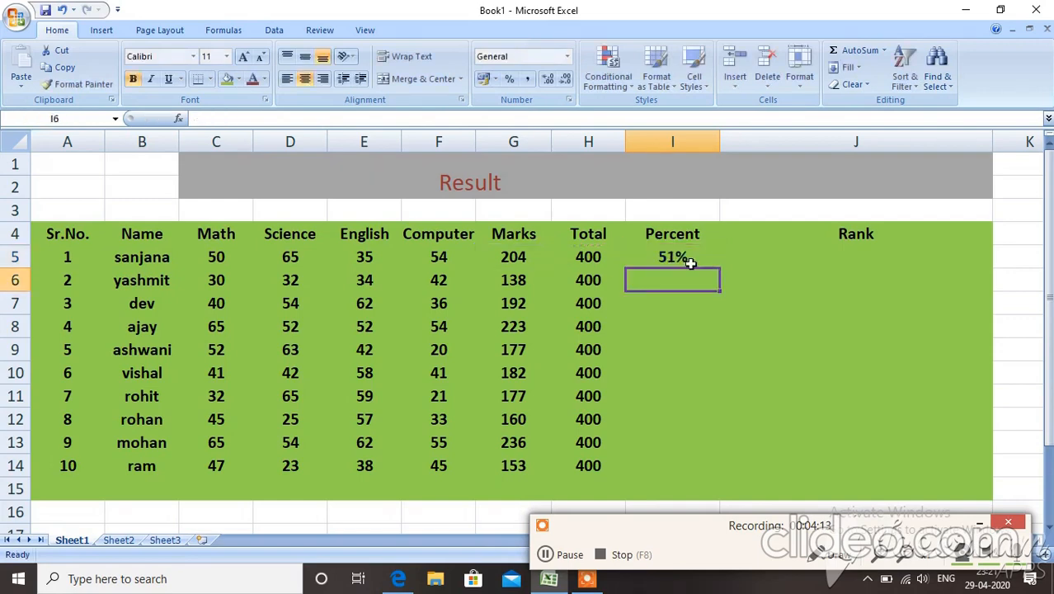
Clear the formula from the first student's Percent cell, I5
{"action": "left_click", "coordinate": [687, 261]}
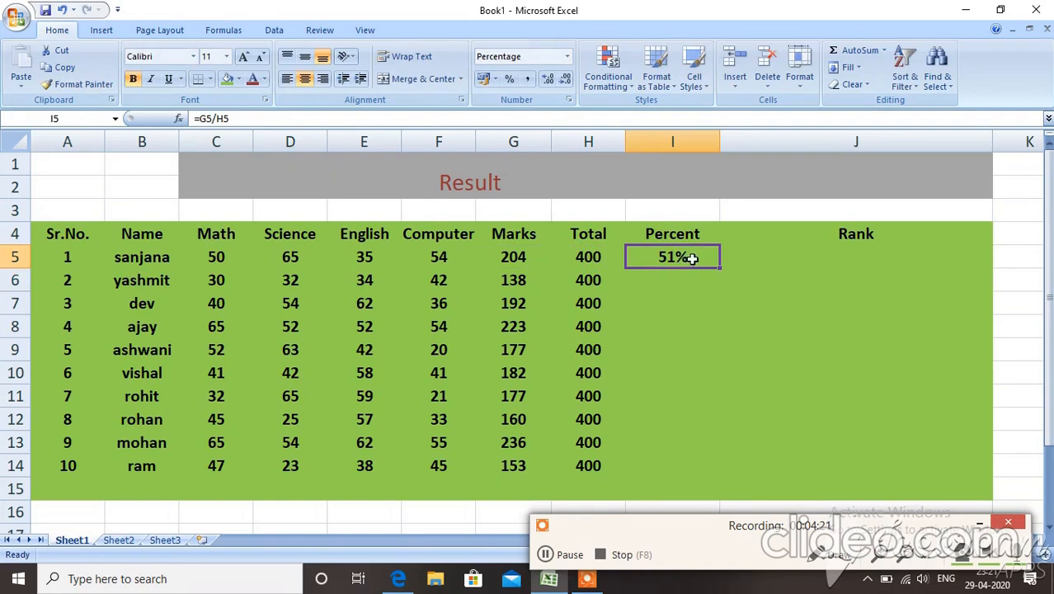
{"action": "double_click", "coordinate": [691, 258]}
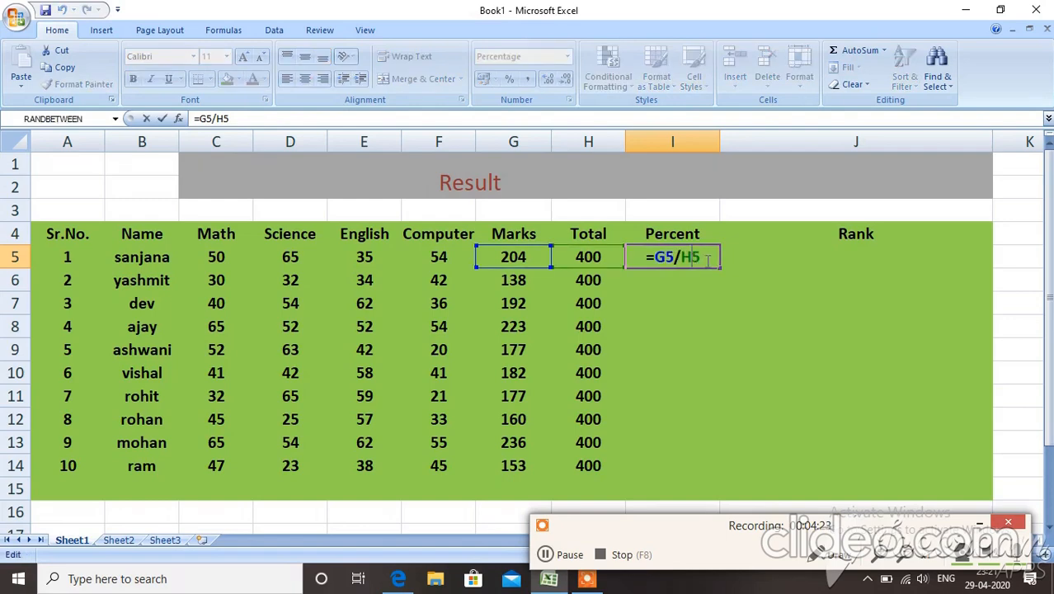
{"action": "key", "text": "BackSpace"}
{"action": "key", "text": "BackSpace"}
{"action": "key", "text": "BackSpace"}
{"action": "key", "text": "BackSpace"}
{"action": "key", "text": "BackSpace"}
{"action": "key", "text": "BackSpace"}
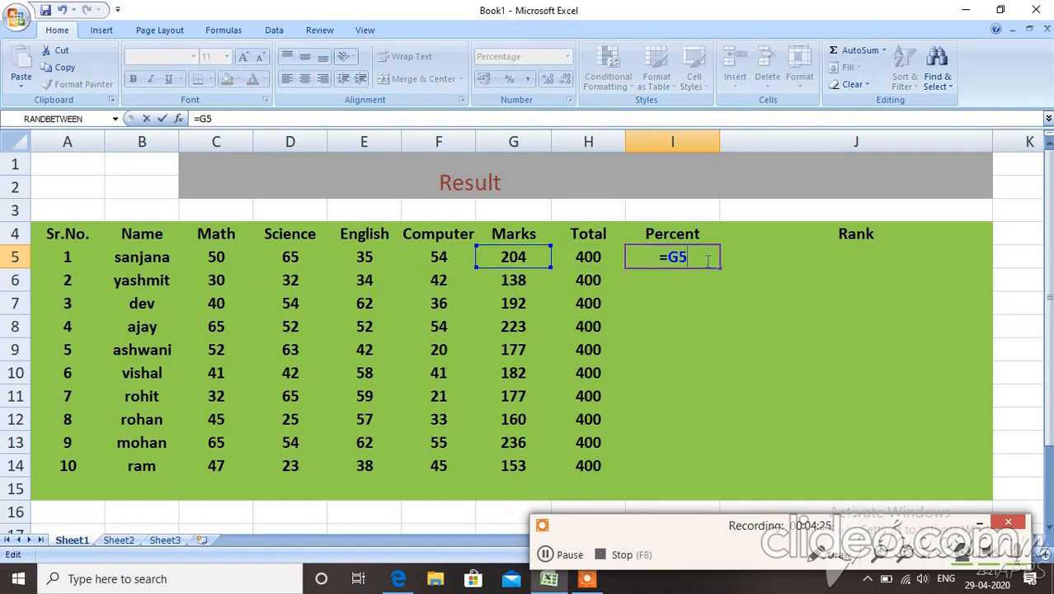
{"action": "left_click", "coordinate": [631, 347]}
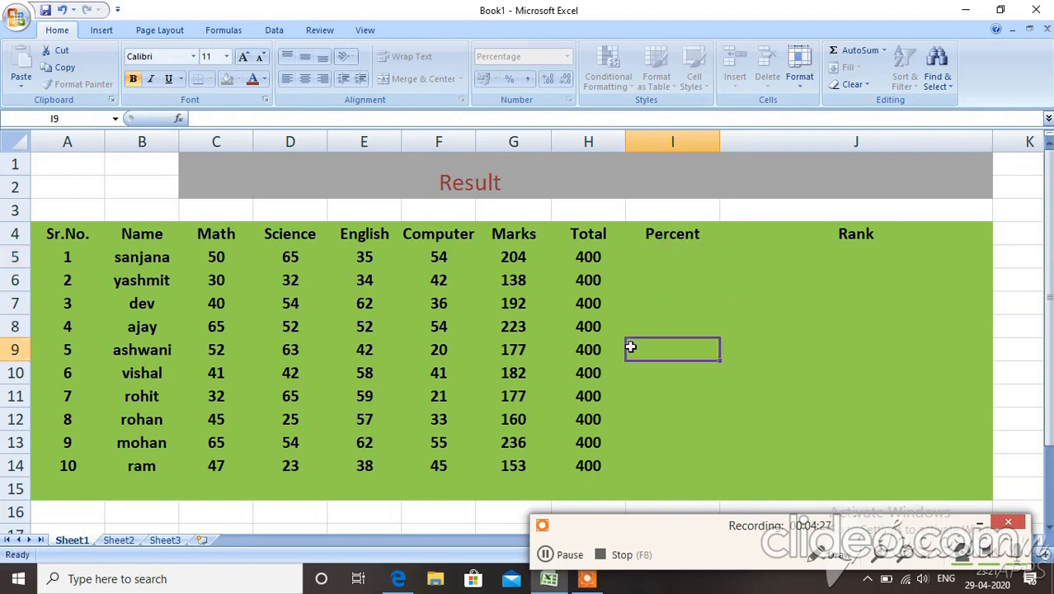
Apply the percent number style to the first student's Percent cell, I5
{"action": "left_click", "coordinate": [671, 257]}
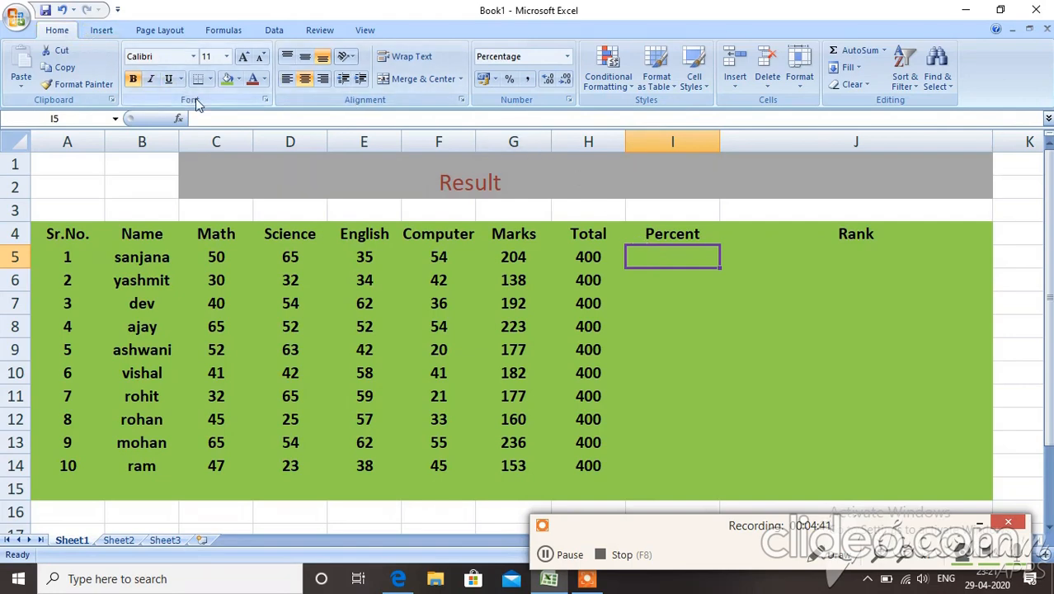
{"action": "left_click", "coordinate": [510, 80]}
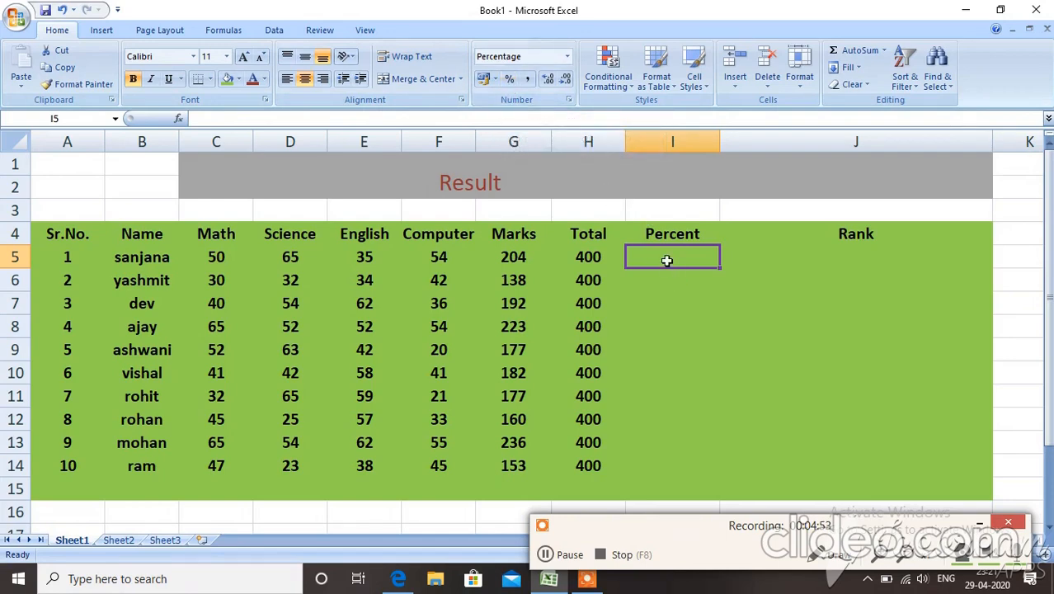
{"action": "left_click", "coordinate": [512, 83]}
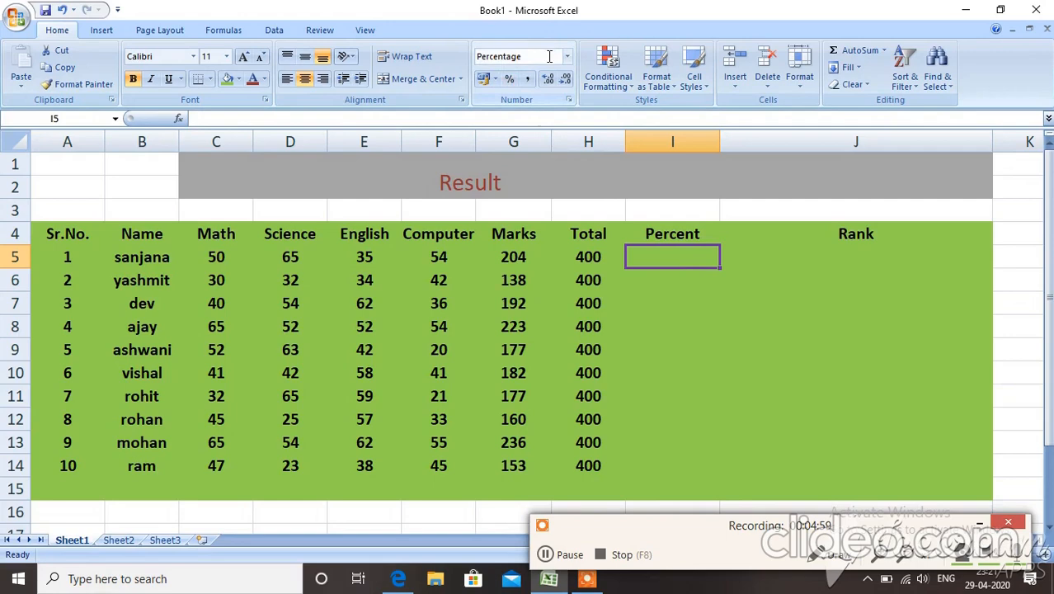
{"action": "key", "text": "BackSpace"}
{"action": "key", "text": "BackSpace"}
{"action": "key", "text": "BackSpace"}
{"action": "key", "text": "BackSpace"}
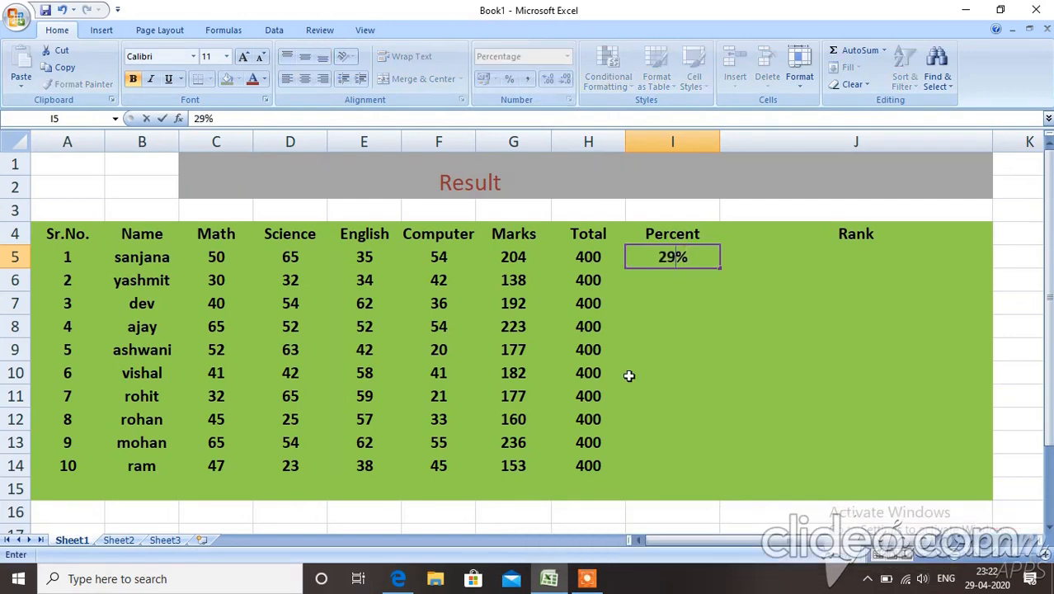
{"action": "key", "text": "Tab"}
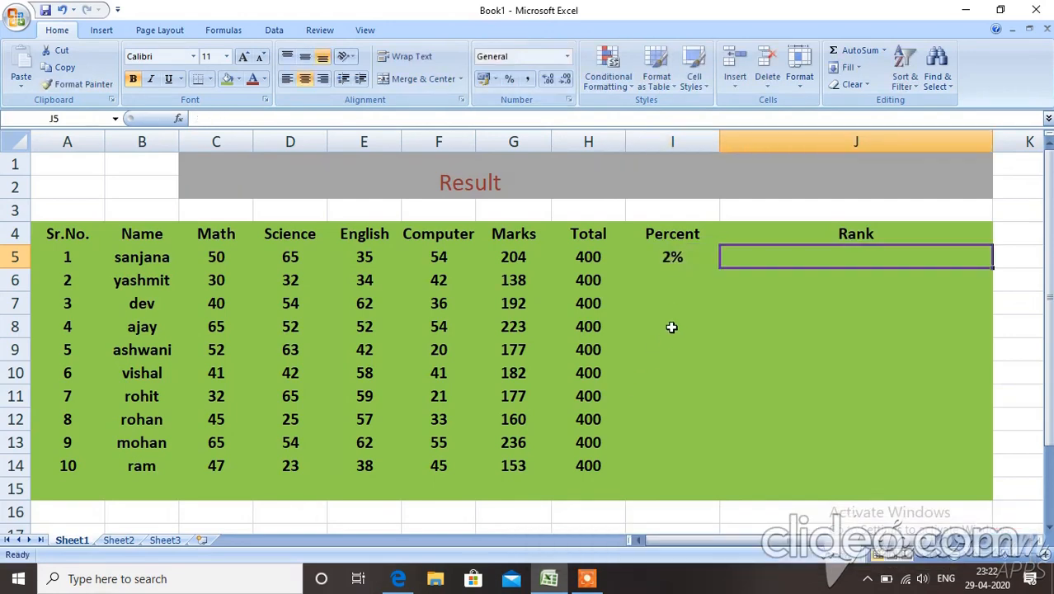
{"action": "left_click", "coordinate": [683, 262]}
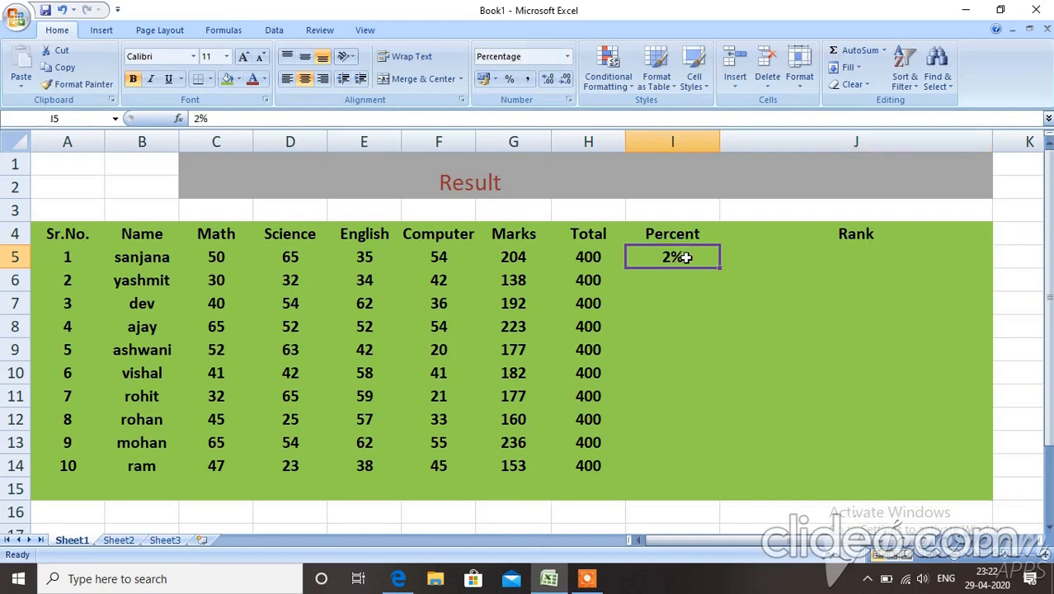
{"action": "double_click", "coordinate": [685, 257]}
{"action": "key", "text": "BackSpace"}
{"action": "key", "text": "BackSpace"}
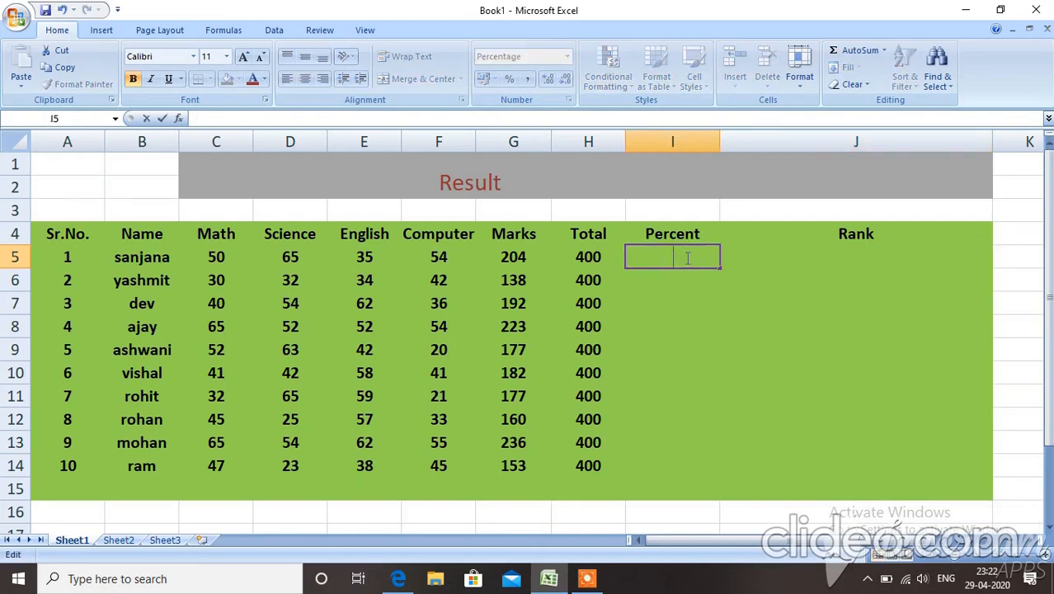
{"action": "left_click", "coordinate": [687, 324]}
Calculate the first student's percentage in the percent-styled cell I5 by dividing Marks by Total with the formula =G5/H5
{"action": "left_click", "coordinate": [673, 257]}
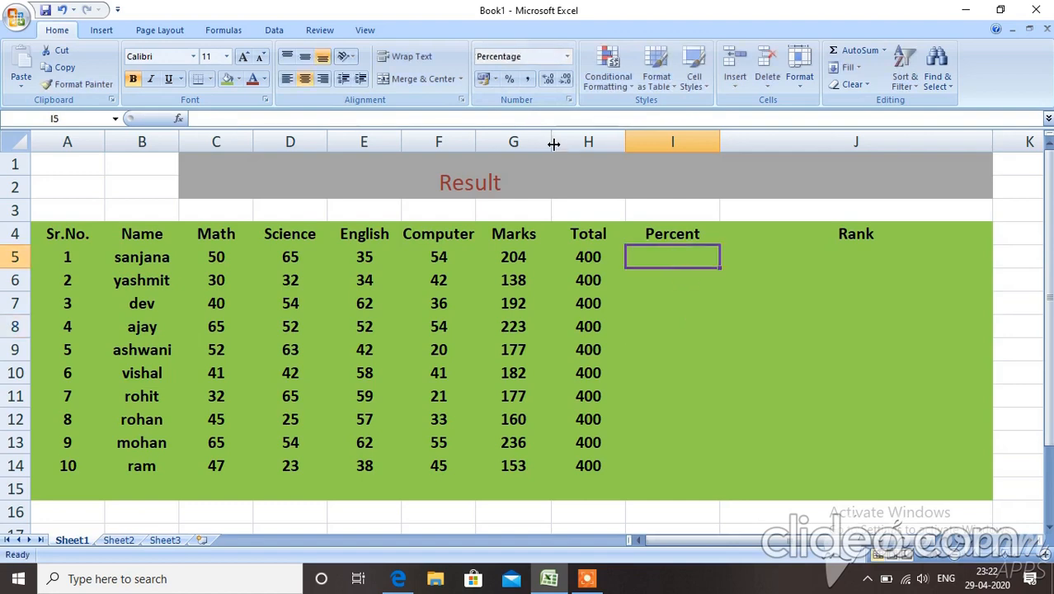
{"action": "left_click", "coordinate": [510, 82]}
{"action": "type", "text": "="}
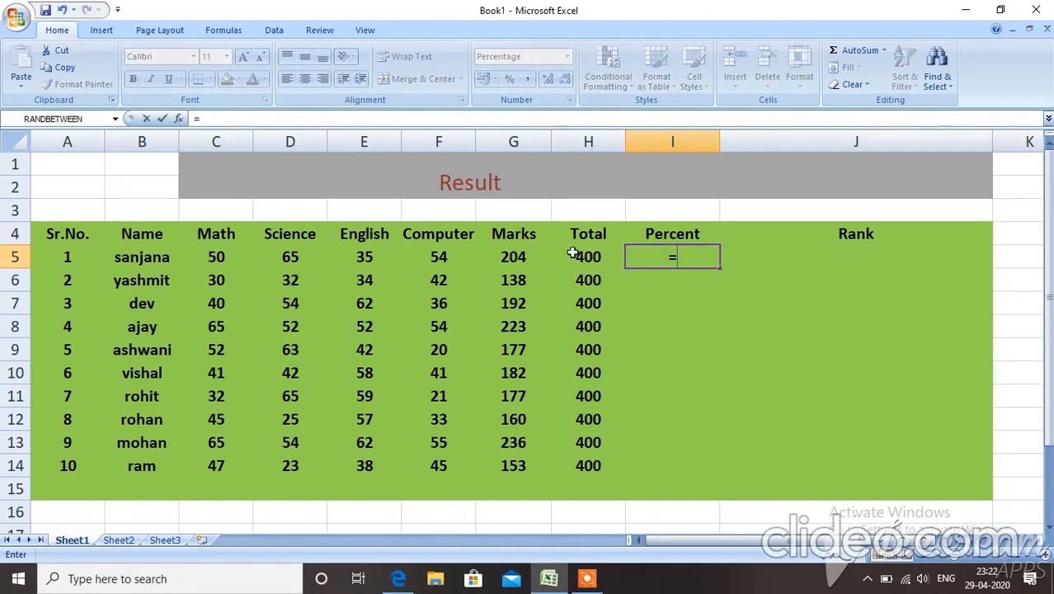
{"action": "left_click", "coordinate": [518, 257]}
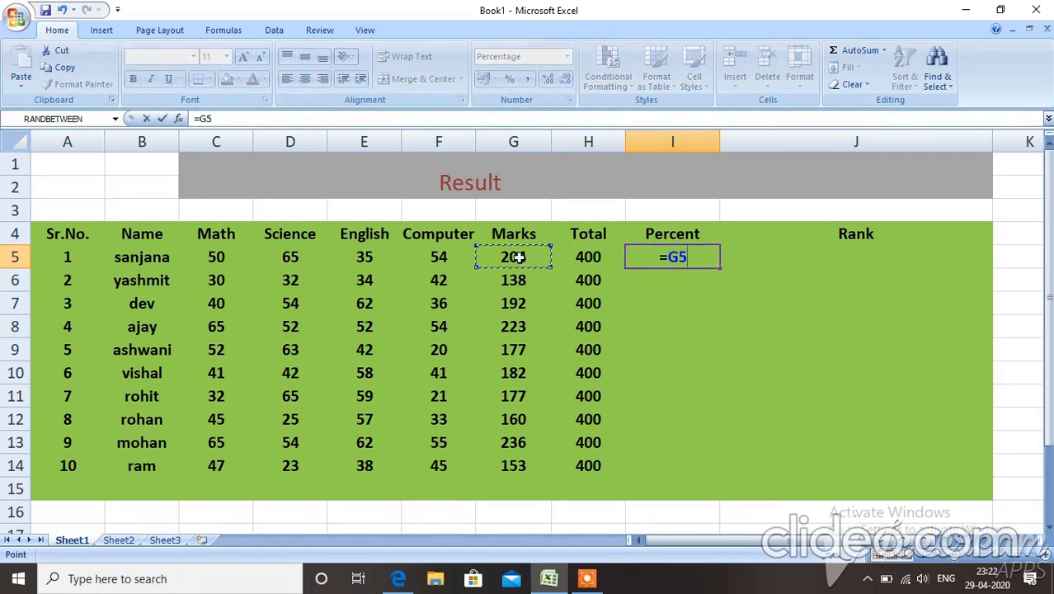
{"action": "type", "text": "/"}
{"action": "left_click", "coordinate": [580, 258]}
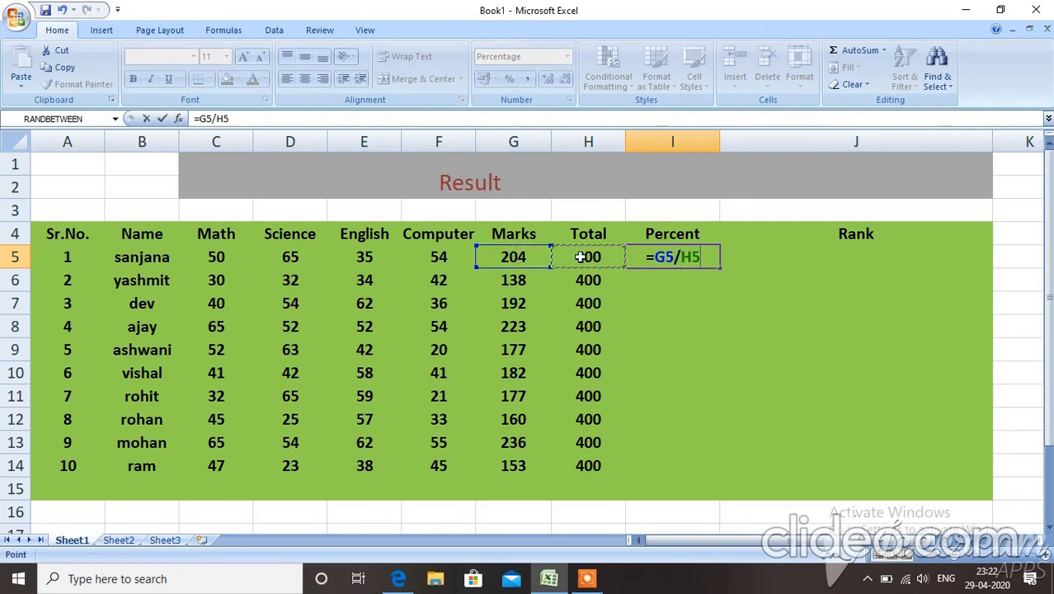
{"action": "key", "text": "Return"}
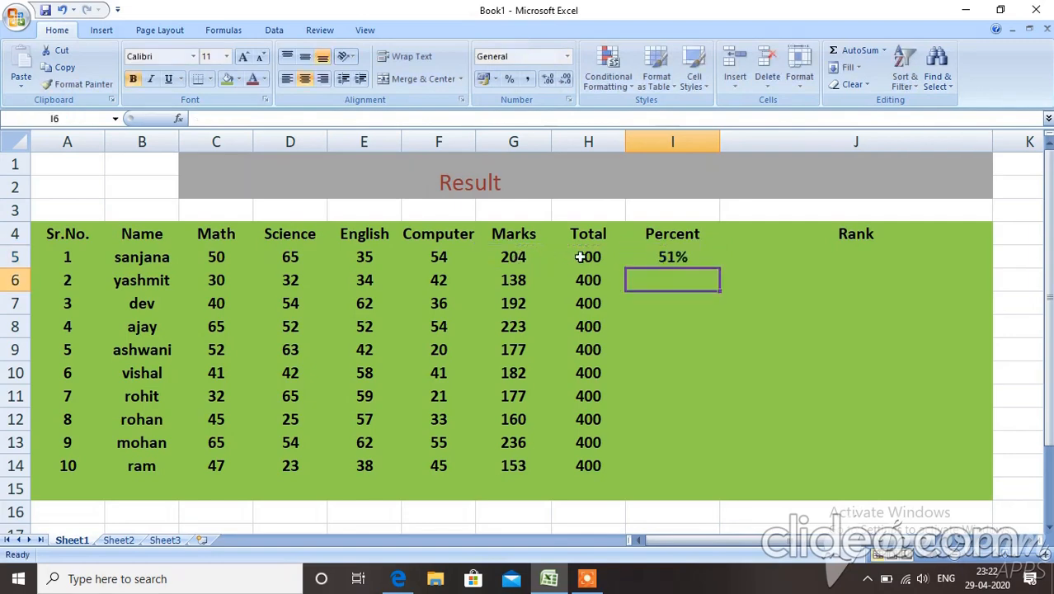
{"action": "left_click", "coordinate": [661, 258]}
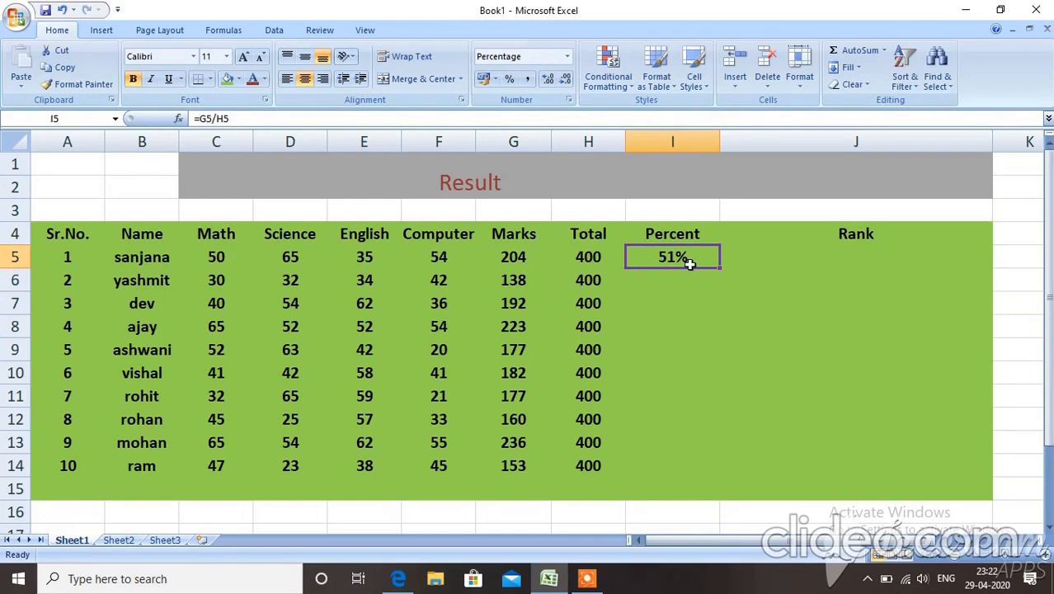
Calculate the second student's percentage in I6 by dividing Marks by Total with the formula =G6/H6
{"action": "left_click", "coordinate": [664, 275]}
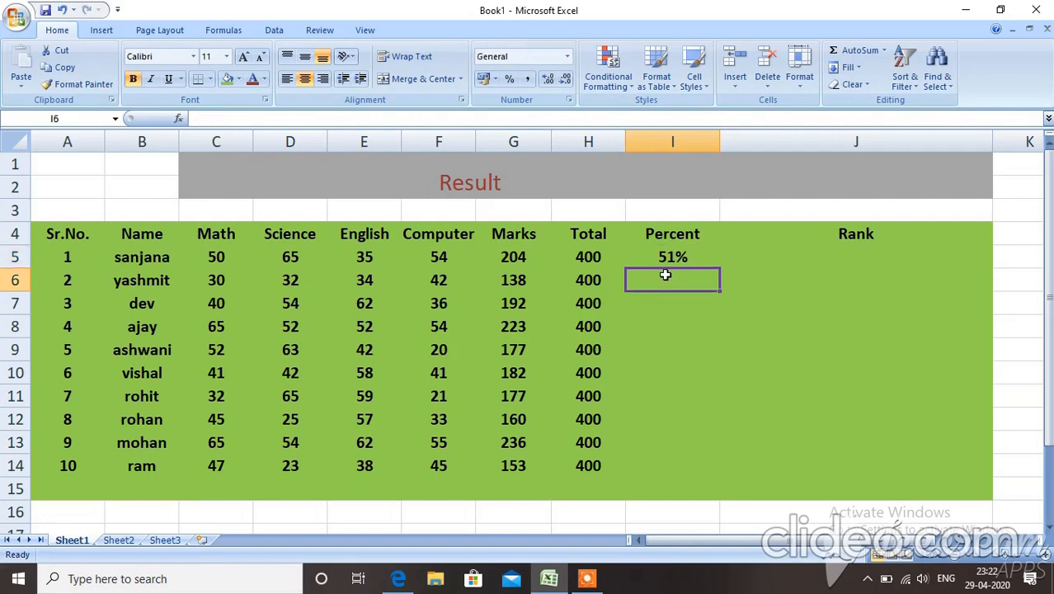
{"action": "type", "text": "="}
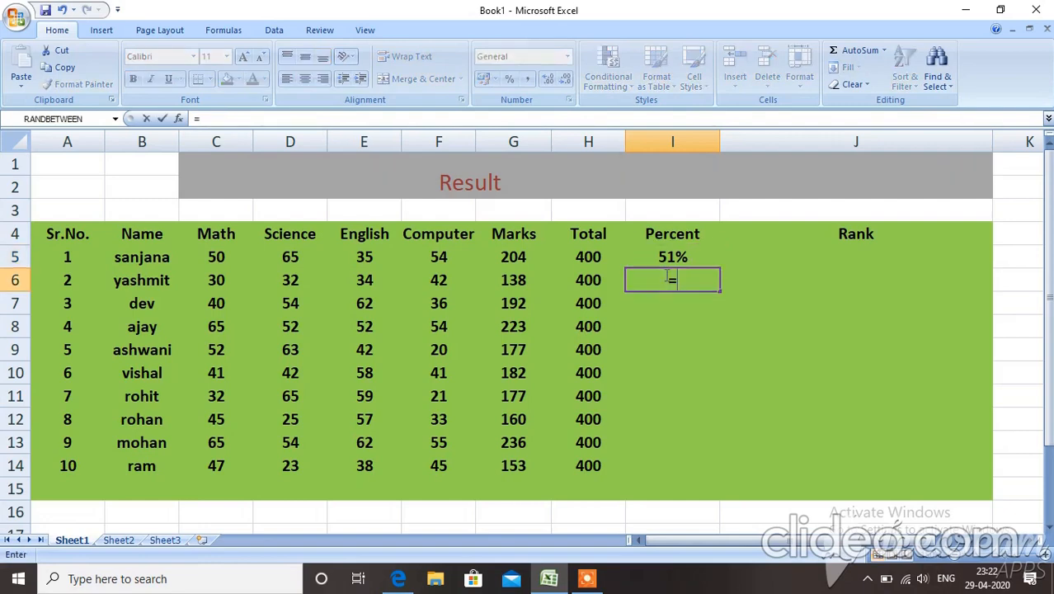
{"action": "left_click", "coordinate": [519, 280]}
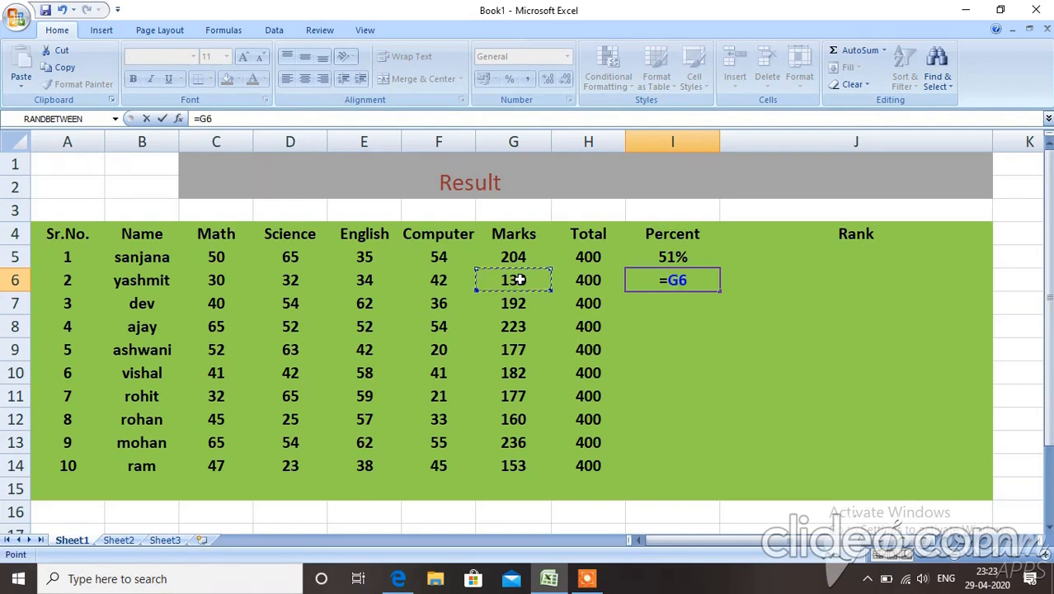
{"action": "type", "text": "/"}
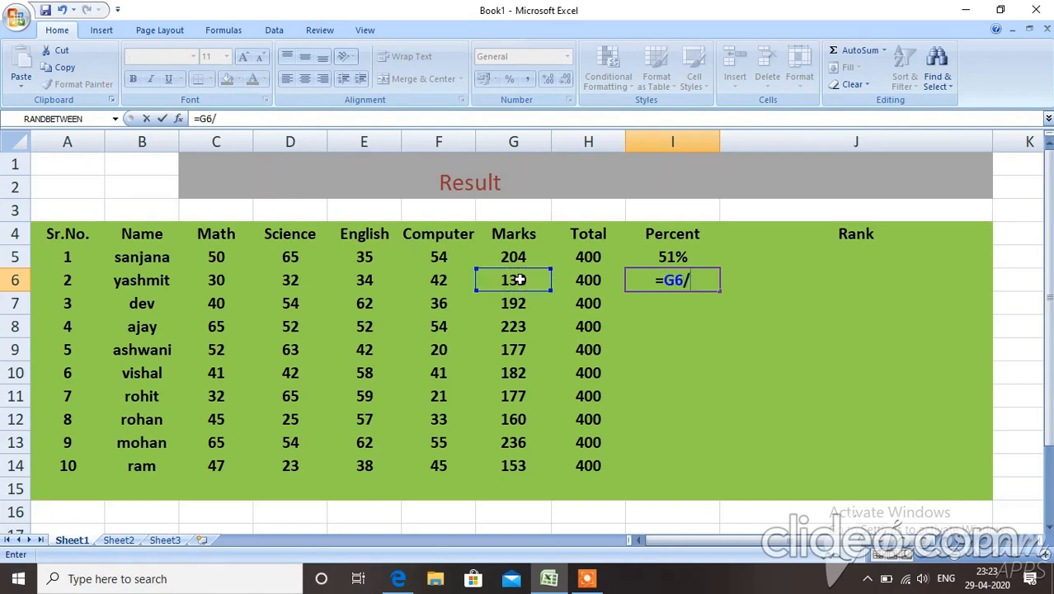
{"action": "left_click", "coordinate": [578, 280]}
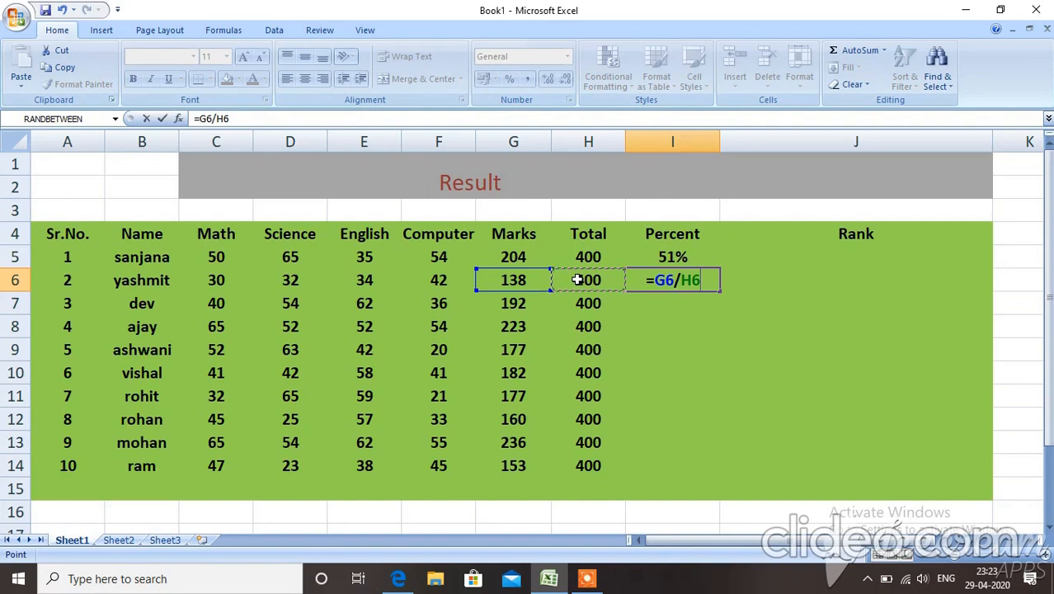
{"action": "key", "text": "Return"}
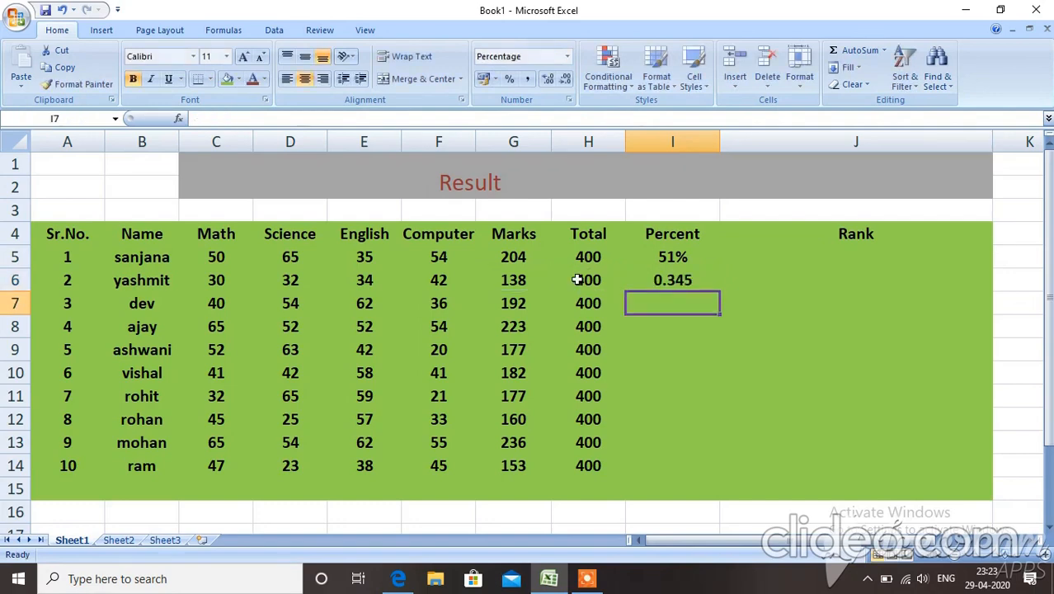
Clear the formula from the second student's Percent cell, I6
{"action": "left_click", "coordinate": [679, 281]}
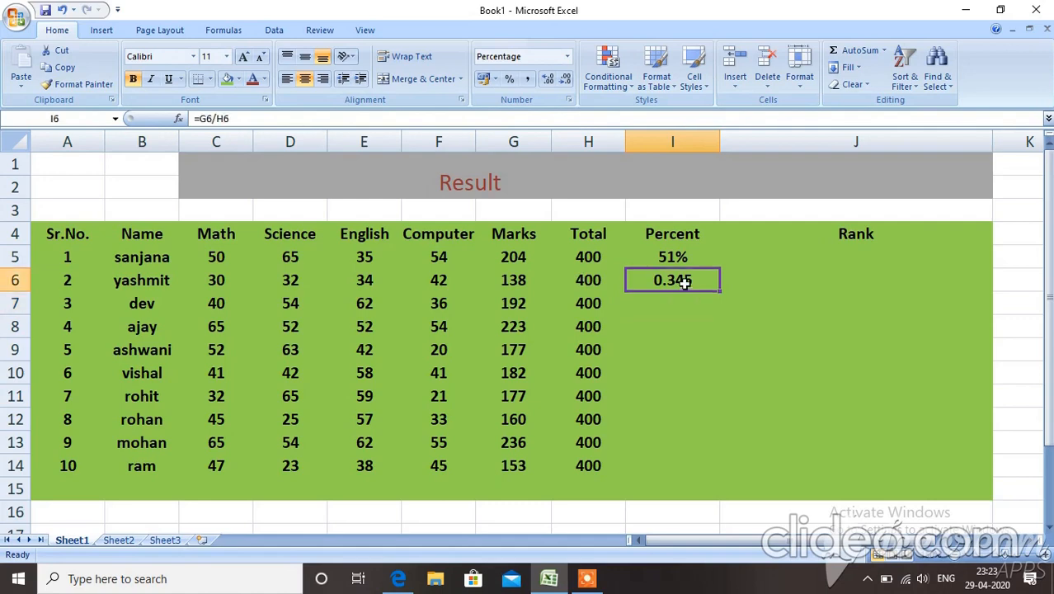
{"action": "double_click", "coordinate": [685, 282]}
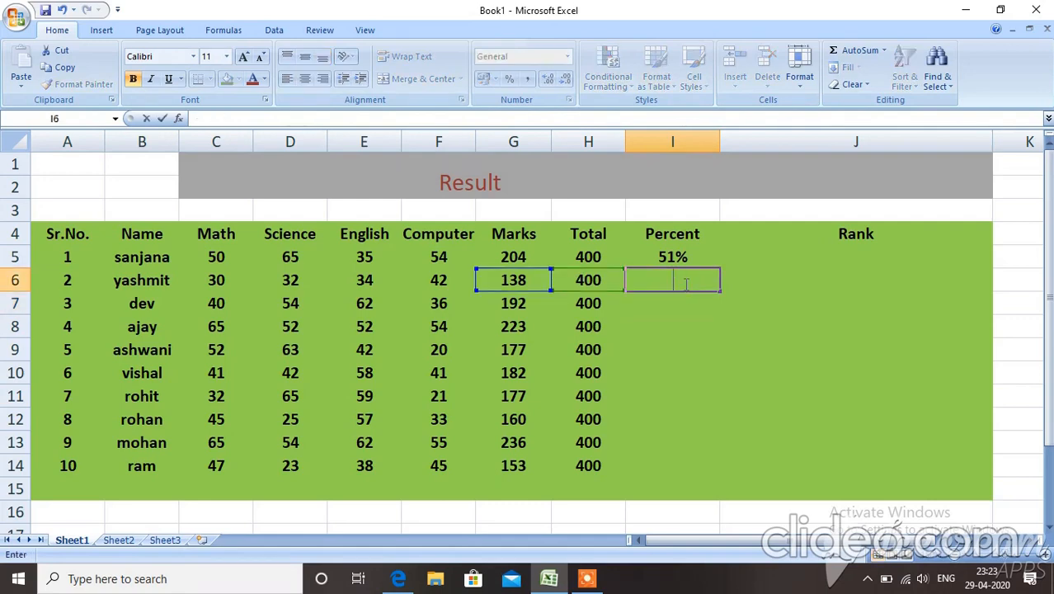
{"action": "left_click", "coordinate": [531, 281]}
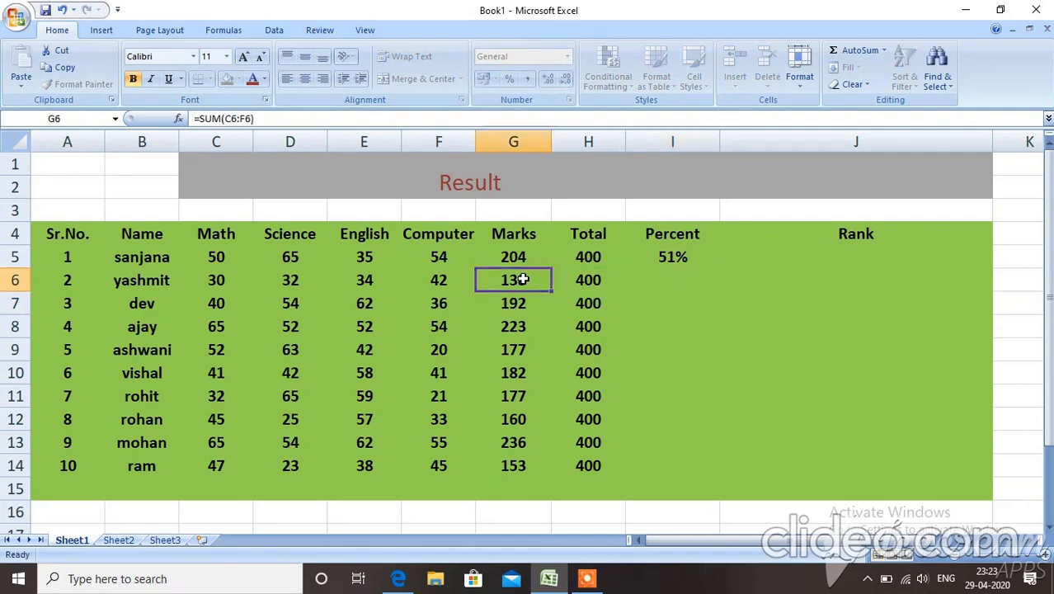
Re-enter the formula =G6/H6 in I6 to divide the second student's Marks by Total
{"action": "left_click", "coordinate": [666, 275]}
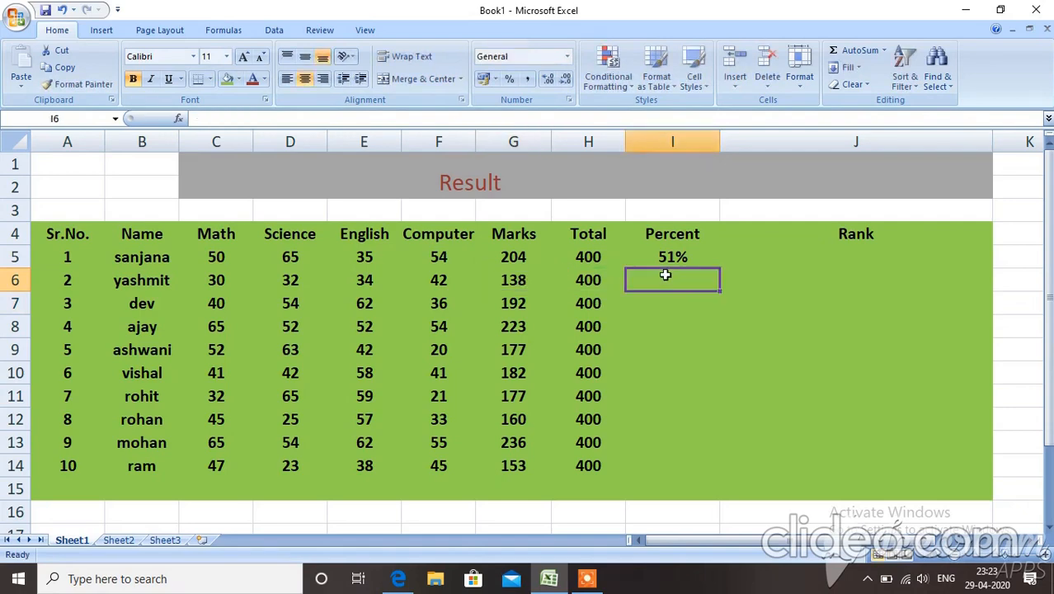
{"action": "type", "text": "="}
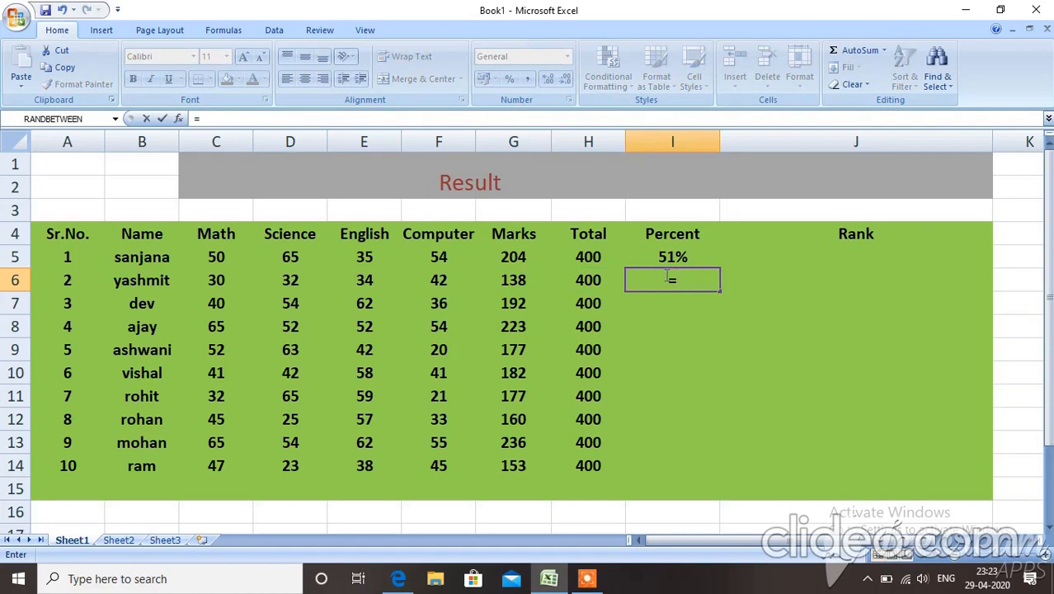
{"action": "left_click", "coordinate": [517, 280]}
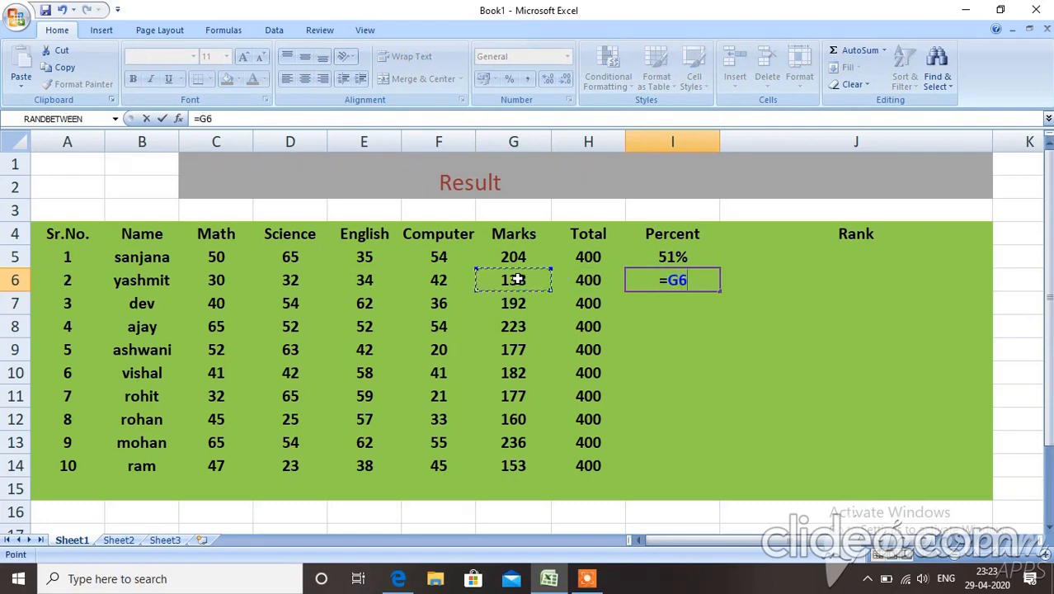
{"action": "type", "text": "/"}
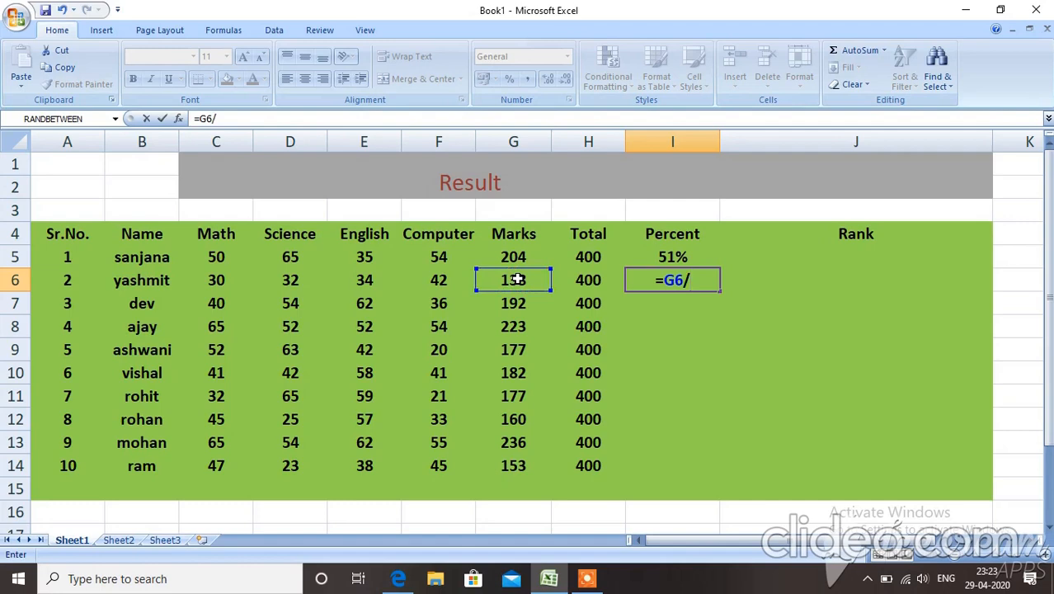
{"action": "left_click", "coordinate": [591, 279]}
{"action": "key", "text": "Return"}
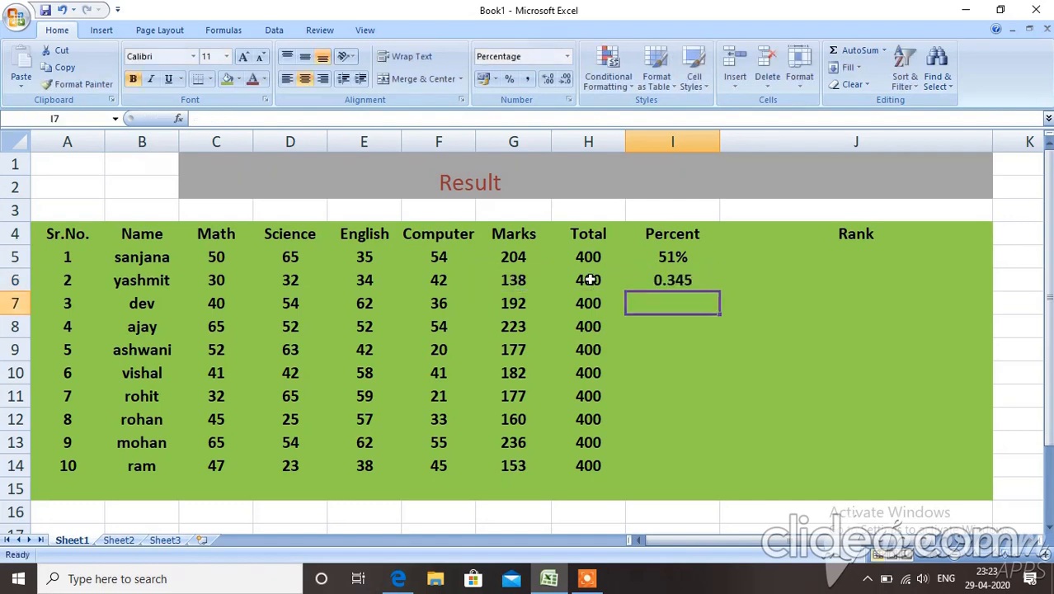
Try the percent number style on the second student's Percent cell, I6, and undo it
{"action": "left_click", "coordinate": [699, 280]}
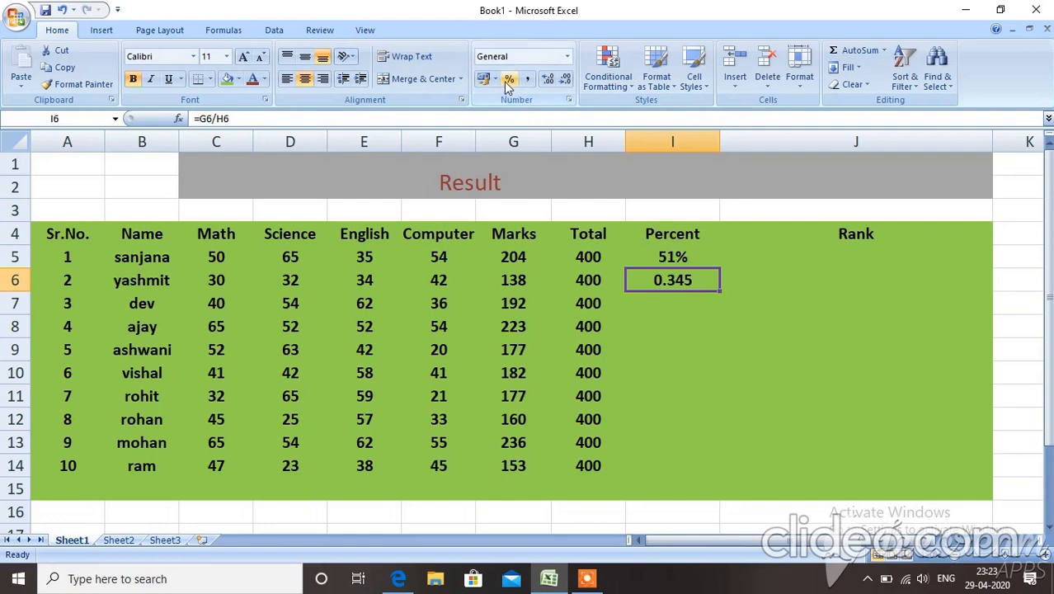
{"action": "left_click", "coordinate": [683, 257]}
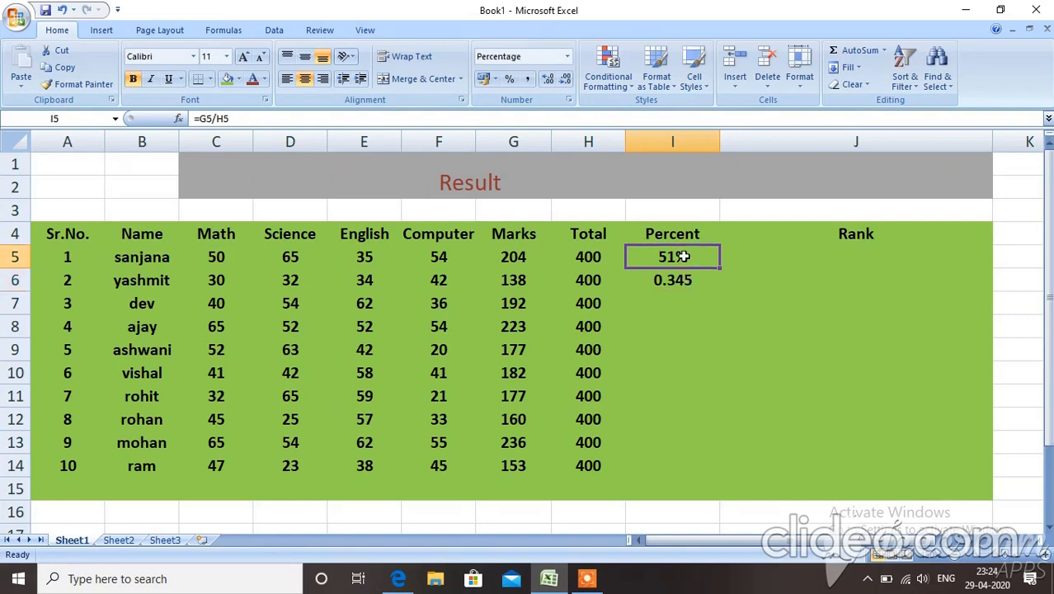
{"action": "left_click", "coordinate": [691, 283]}
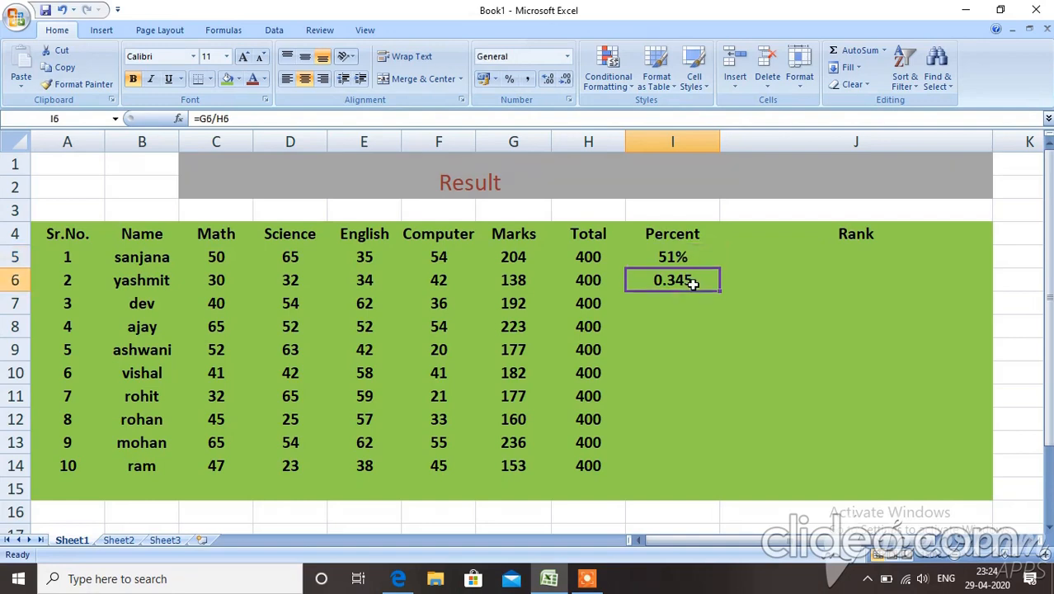
{"action": "left_click", "coordinate": [509, 80]}
{"action": "key", "text": "ctrl+z"}
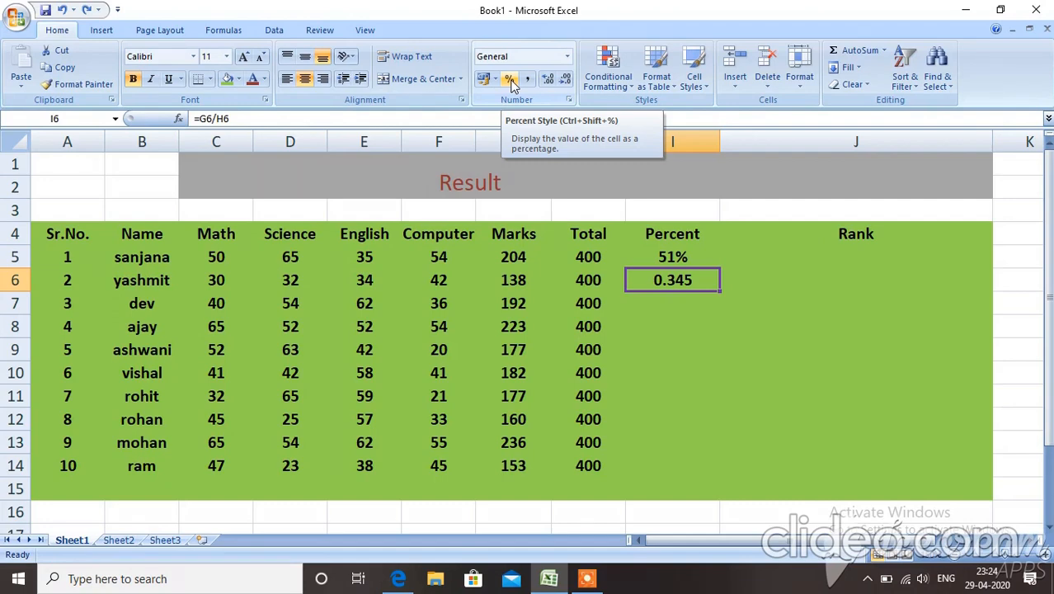
Switch the second student's Percent cell, I6, between the percent and General number formats, finishing with the percent style
{"action": "left_click", "coordinate": [510, 80]}
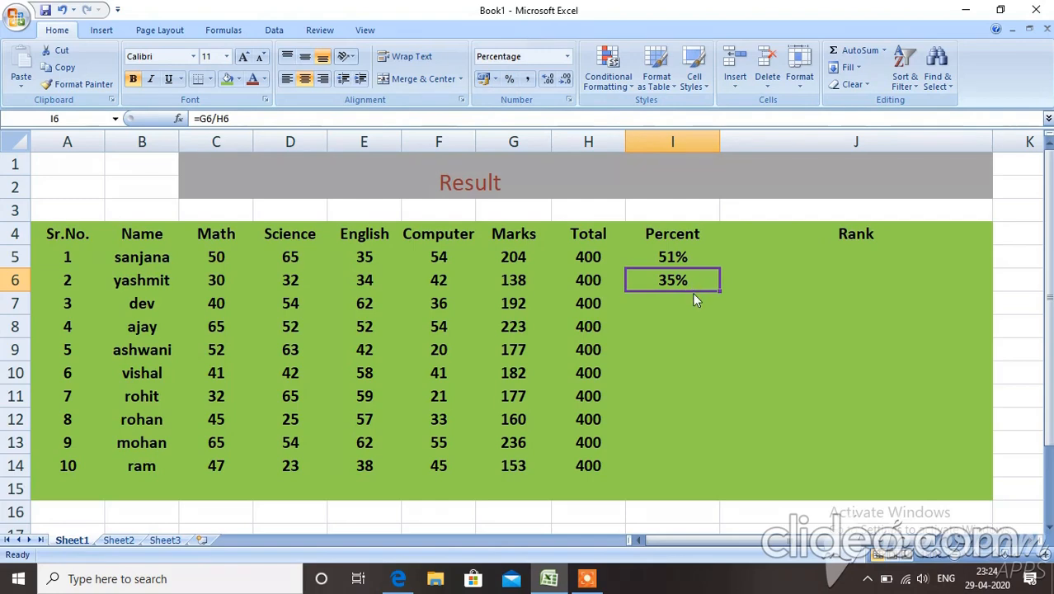
{"action": "left_click", "coordinate": [683, 259]}
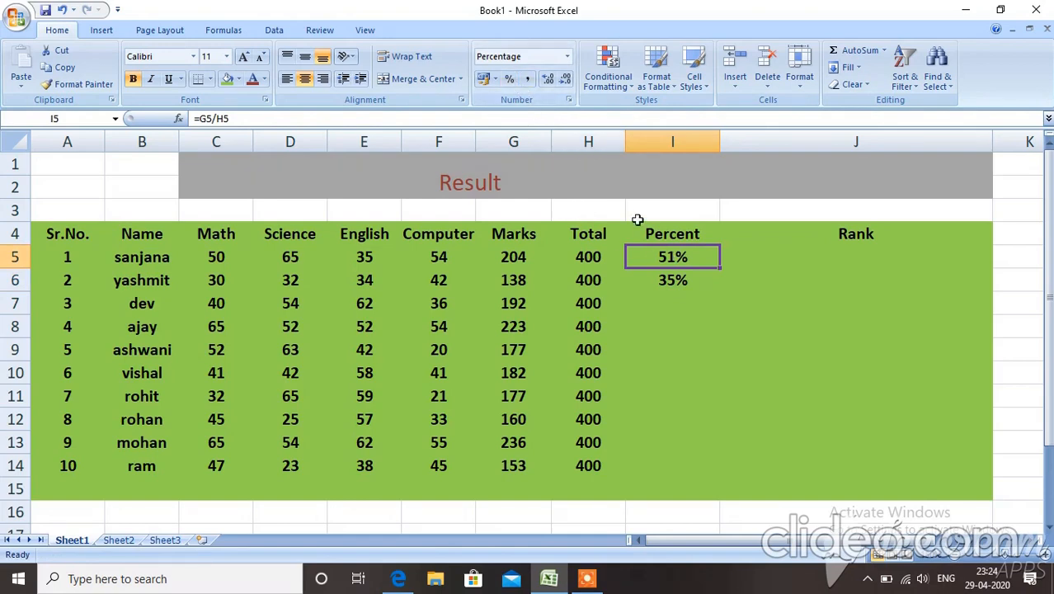
{"action": "left_click", "coordinate": [662, 276]}
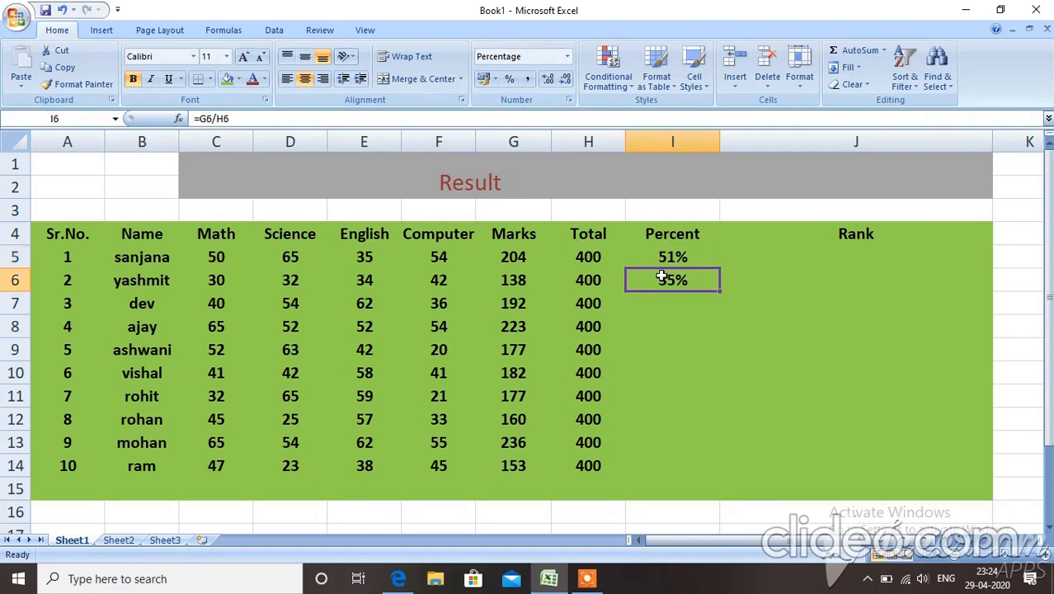
{"action": "key", "text": "ctrl+shift+grave"}
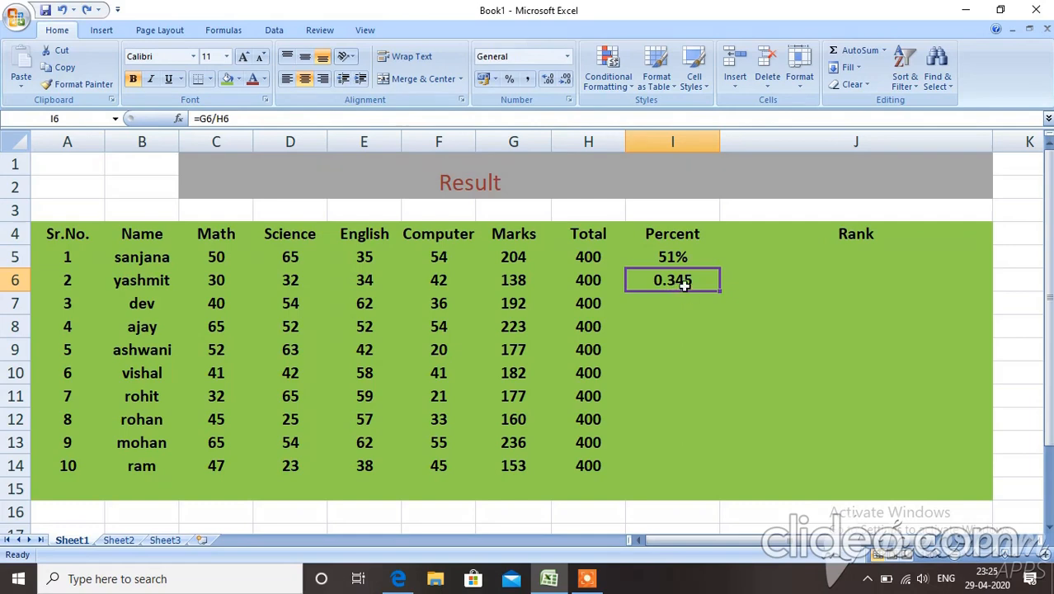
{"action": "left_click", "coordinate": [510, 79]}
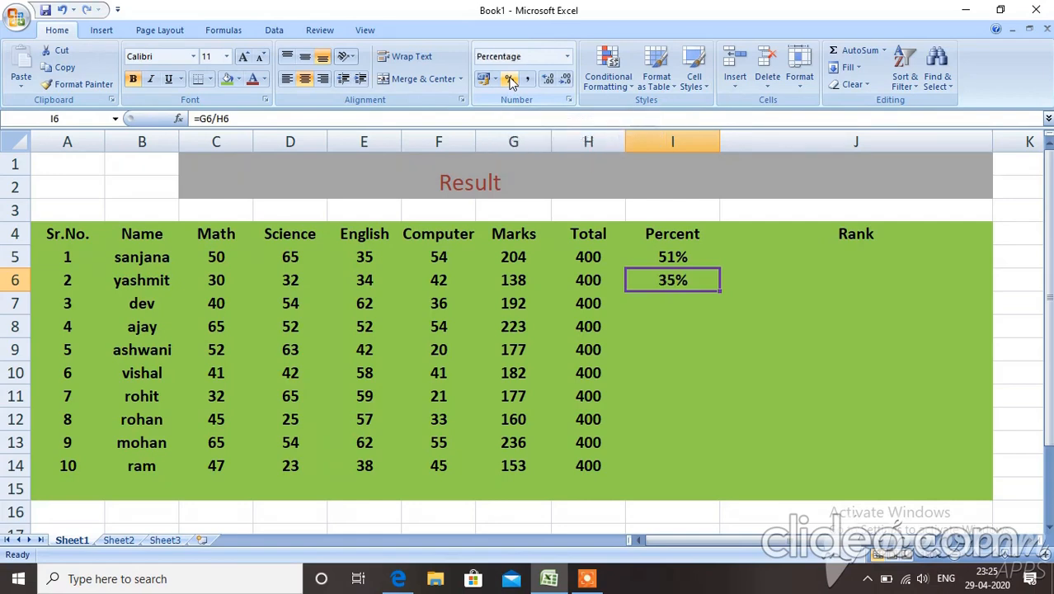
Calculate the third student's percentage in I7 by dividing Marks by Total with the formula =G7/H7
{"action": "left_click", "coordinate": [644, 302]}
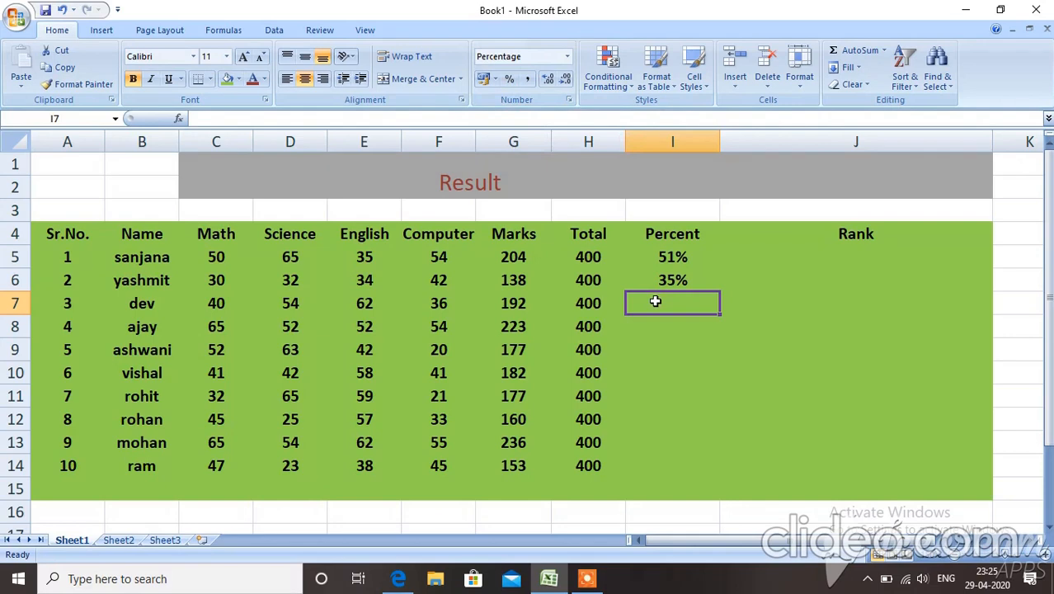
{"action": "type", "text": "="}
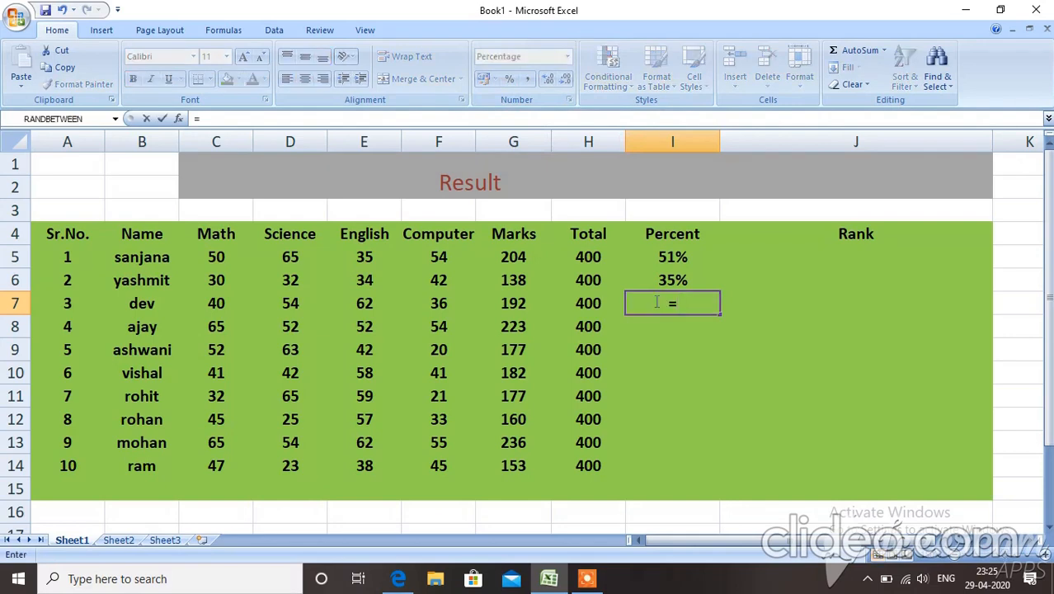
{"action": "left_click", "coordinate": [516, 303]}
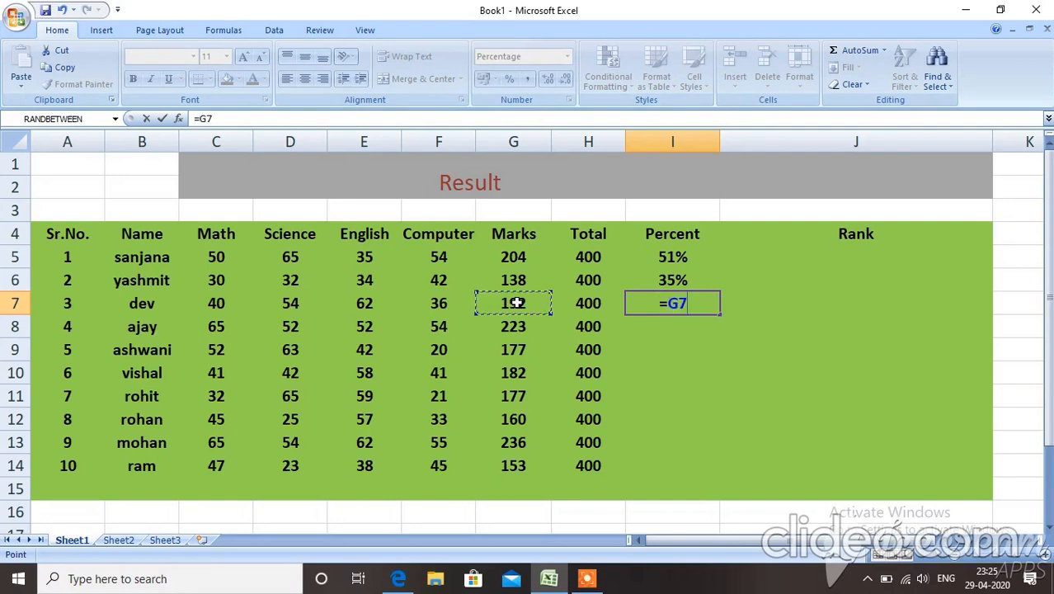
{"action": "type", "text": "/"}
{"action": "left_click", "coordinate": [568, 304]}
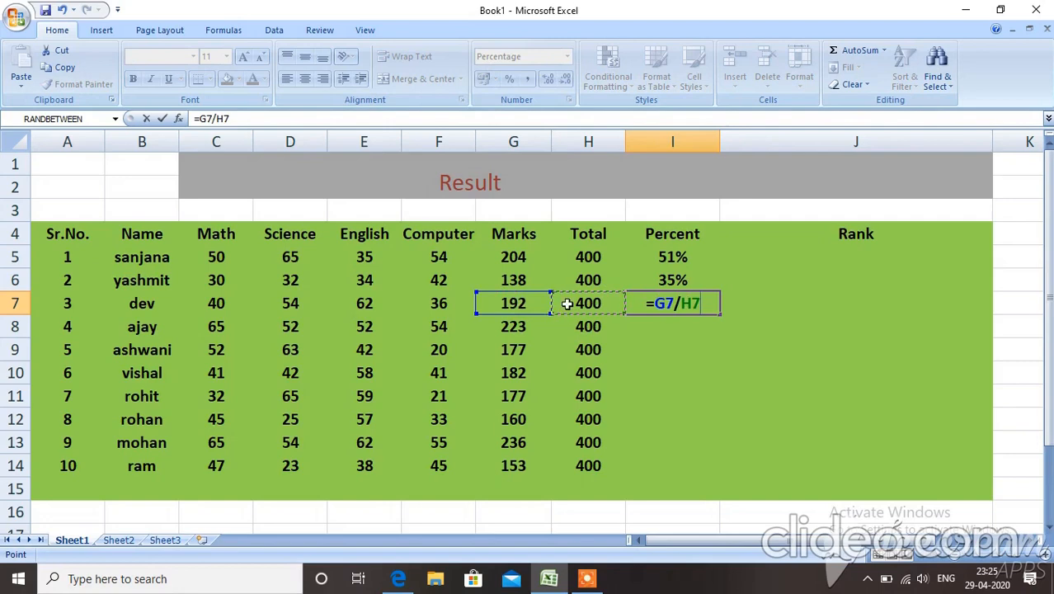
{"action": "key", "text": "Return"}
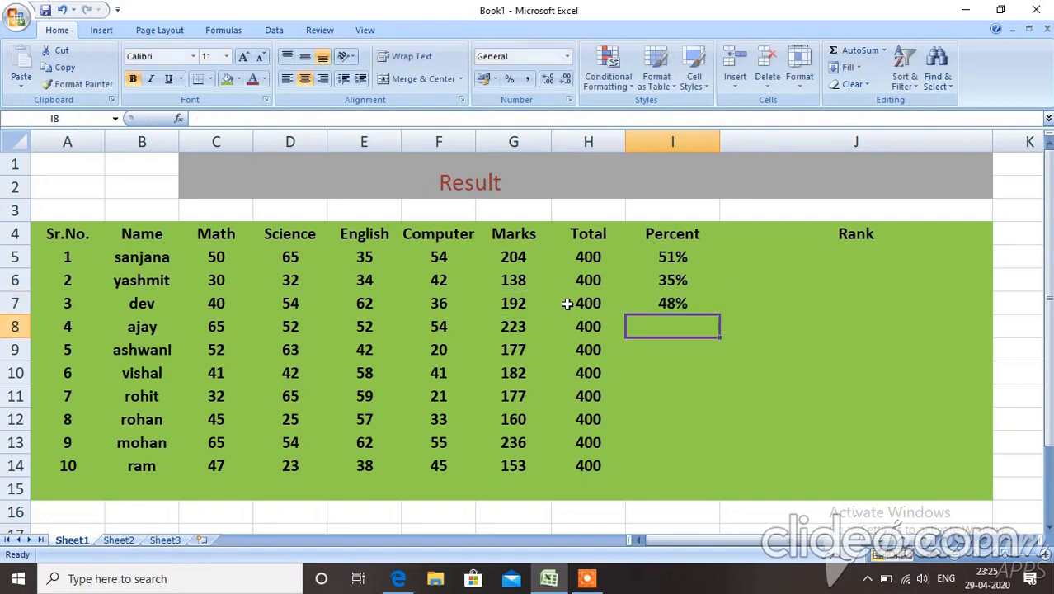
Try filling the percentage formula from I5 down the Percent column to I14, and undo the fill
{"action": "left_click", "coordinate": [657, 255]}
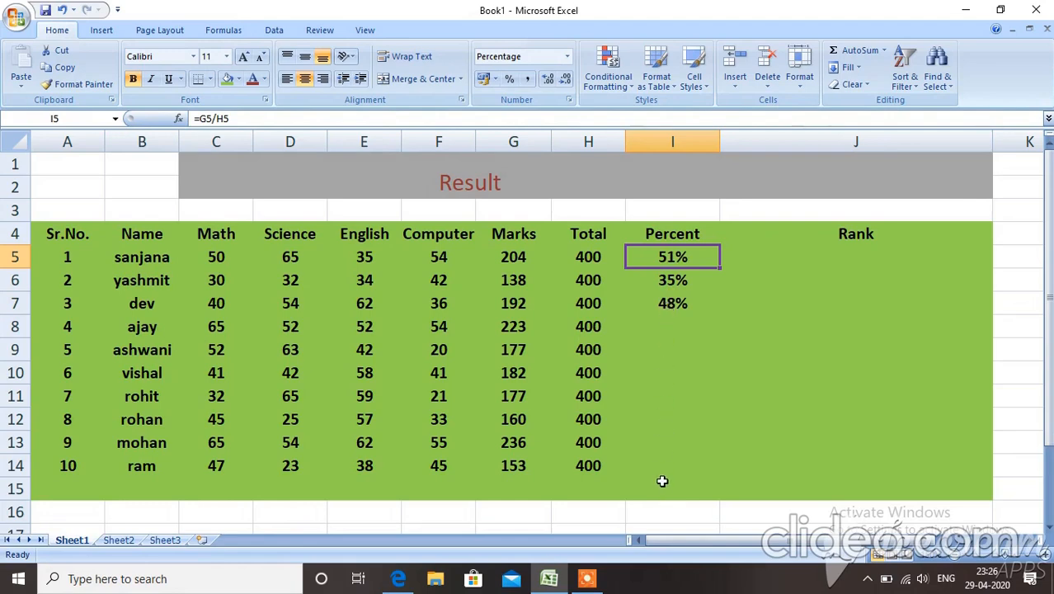
{"action": "left_click", "coordinate": [652, 323]}
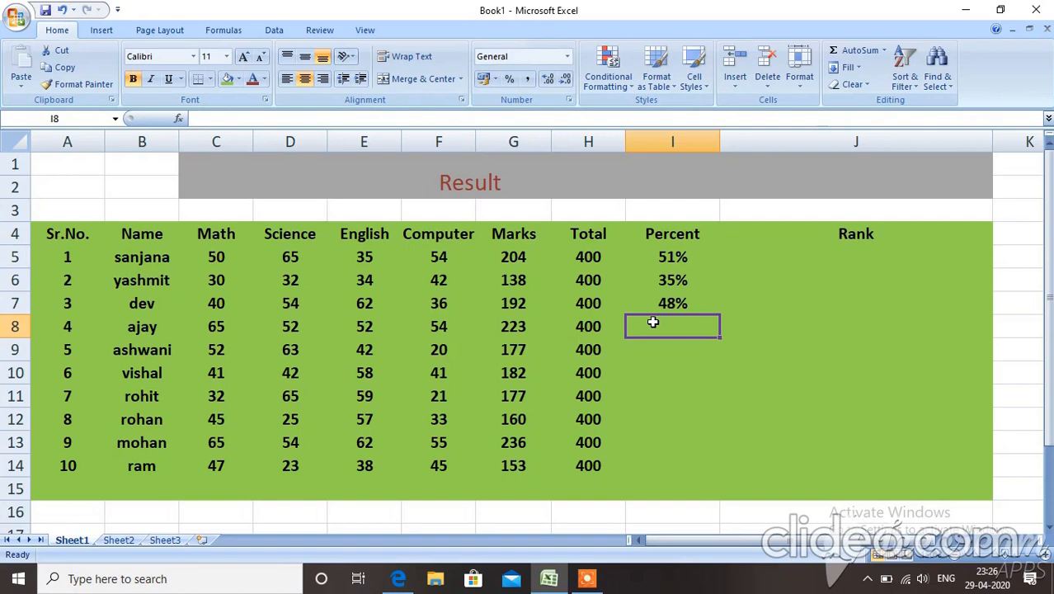
{"action": "left_click", "coordinate": [667, 259]}
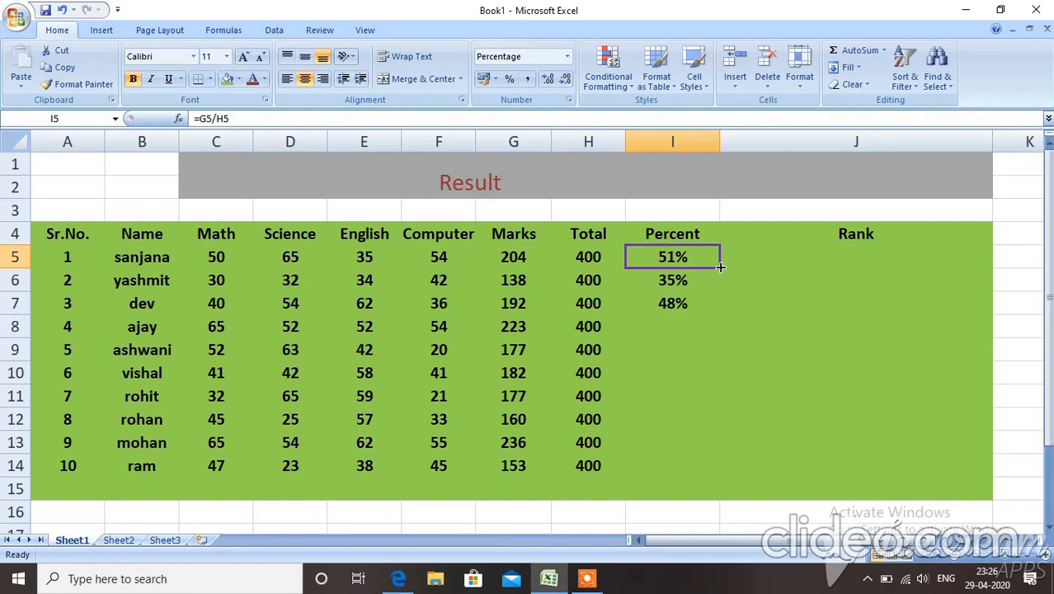
{"action": "left_click_drag", "start_coordinate": [720, 267], "coordinate": [718, 309]}
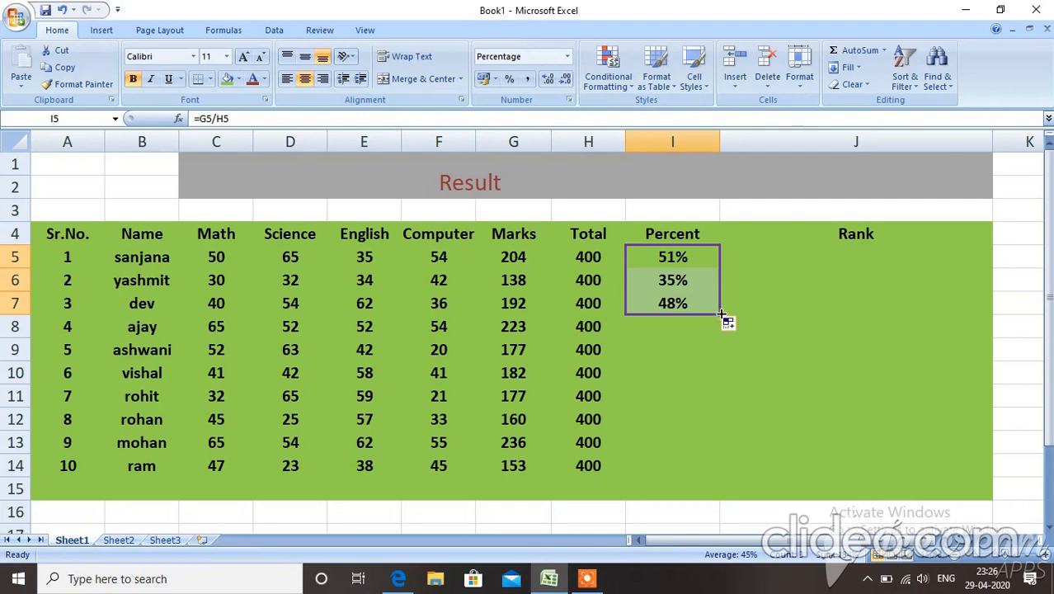
{"action": "left_click_drag", "start_coordinate": [721, 314], "coordinate": [714, 473]}
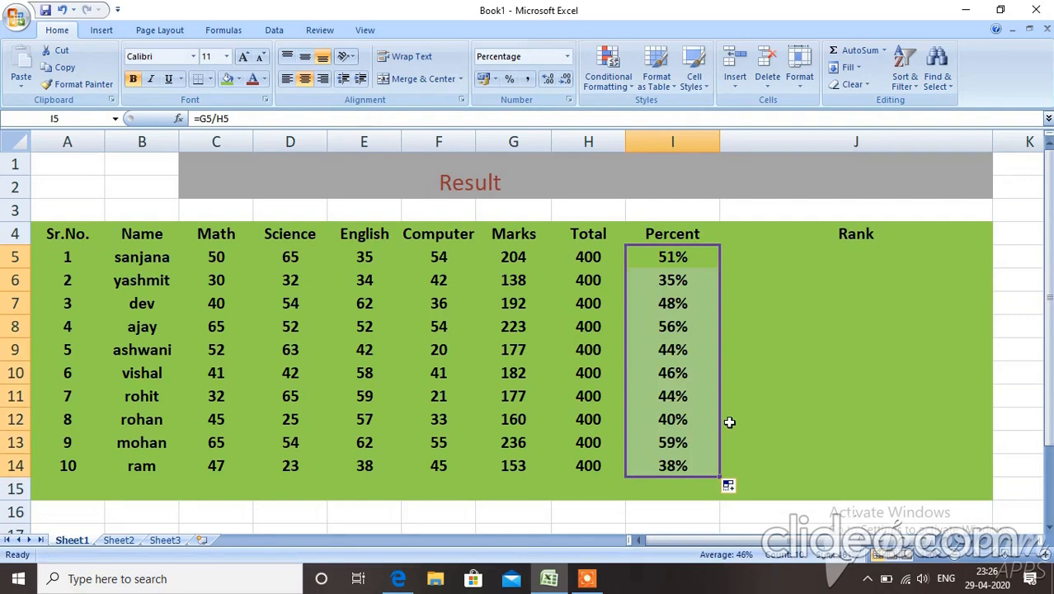
{"action": "left_click", "coordinate": [697, 392]}
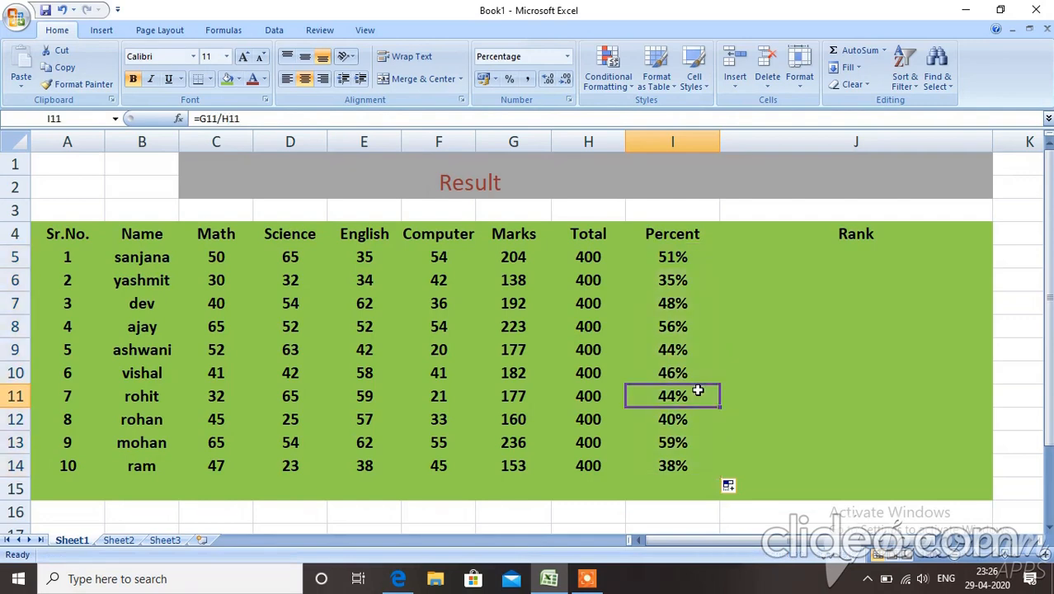
{"action": "left_click", "coordinate": [670, 259]}
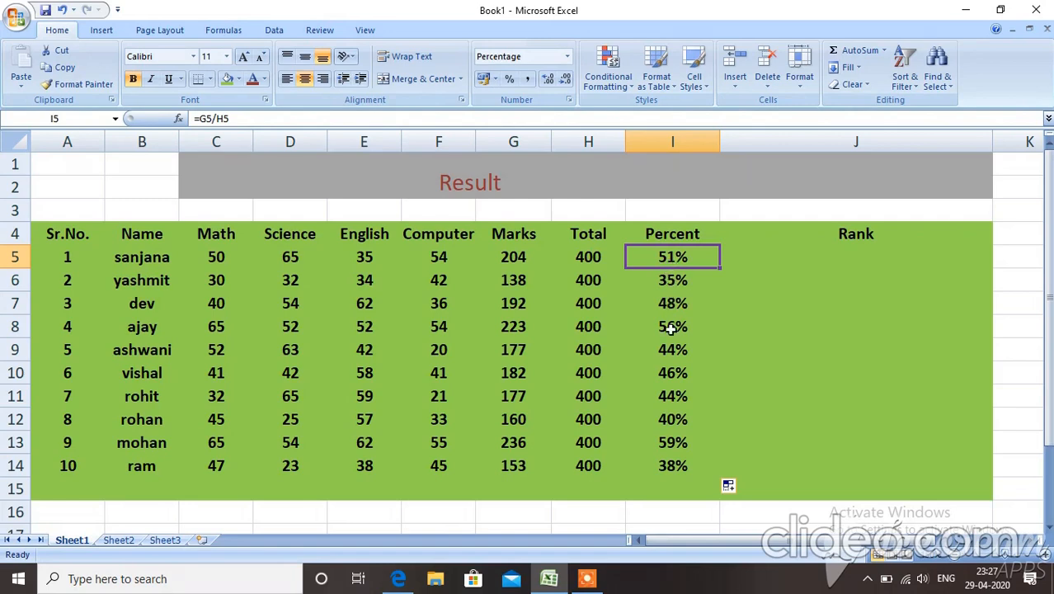
{"action": "left_click", "coordinate": [673, 471]}
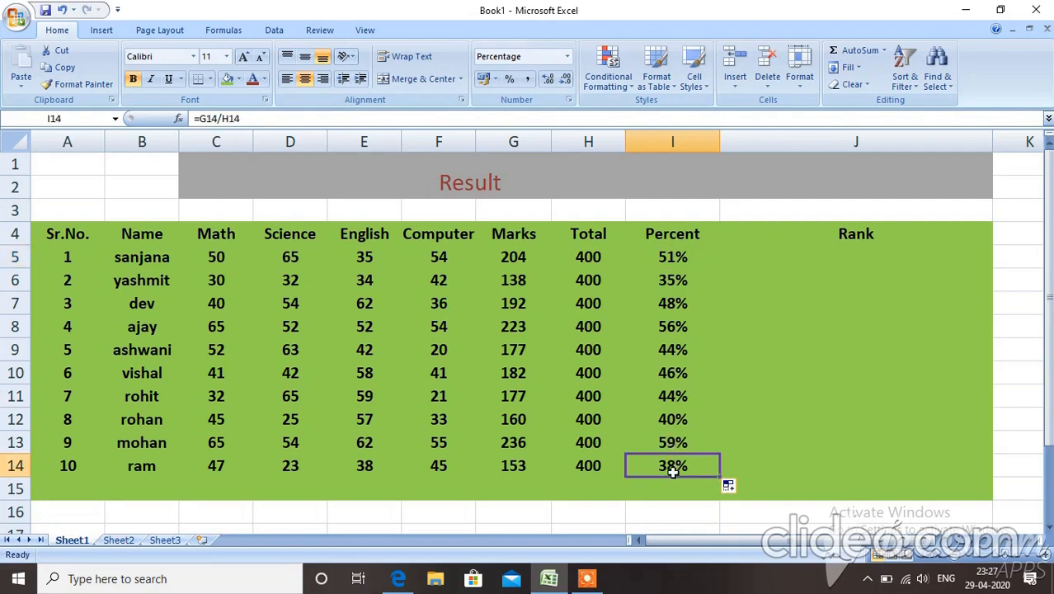
{"action": "key", "text": "ctrl+z"}
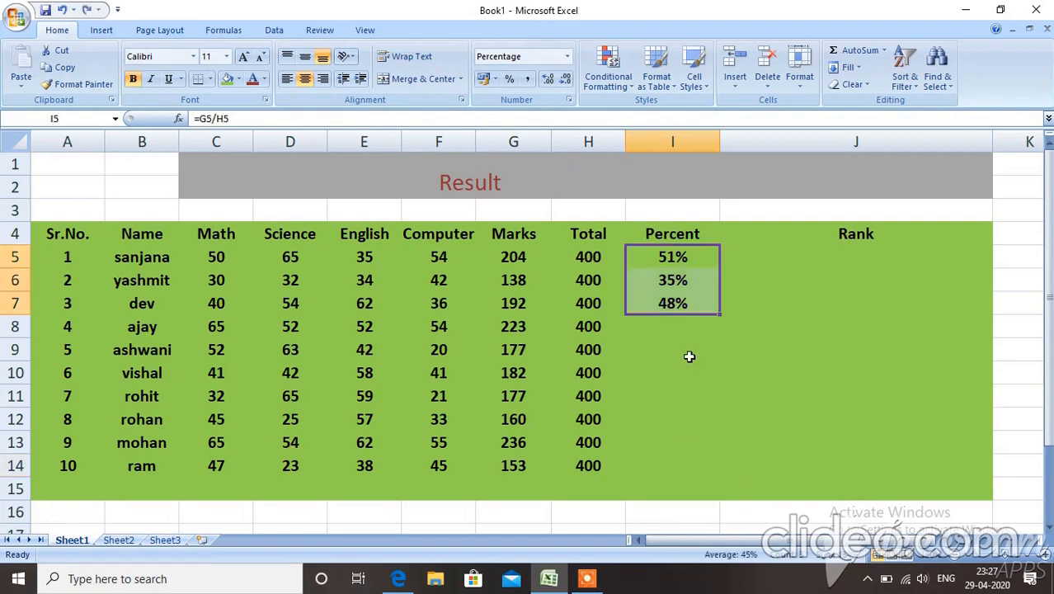
{"action": "key", "text": "ctrl+z"}
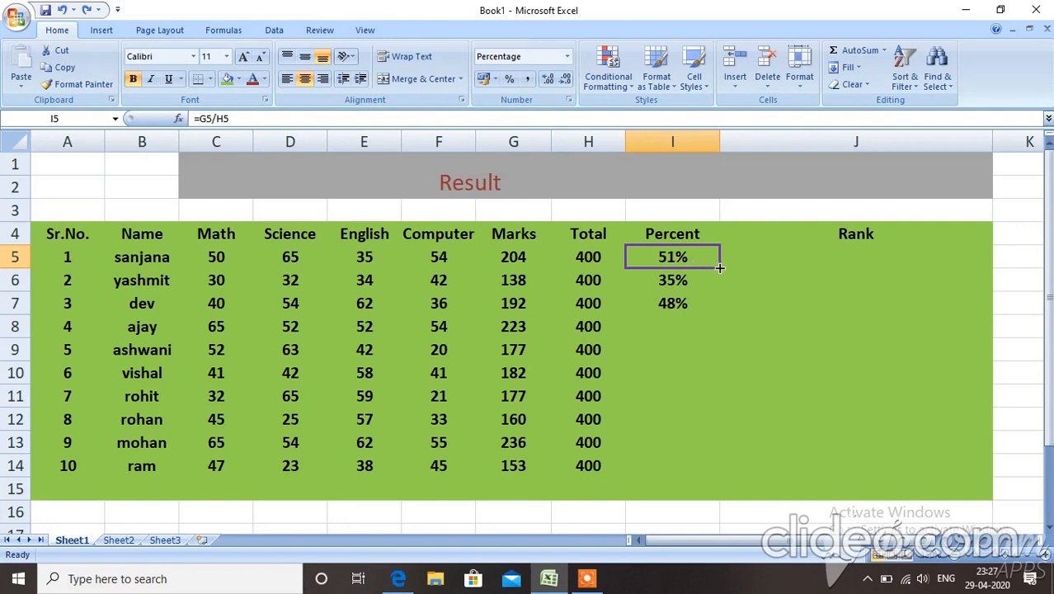
Fill the percentage formula from I5 down through I14 to cover all ten students
{"action": "left_click_drag", "start_coordinate": [719, 268], "coordinate": [724, 470]}
{"action": "left_click_drag", "start_coordinate": [724, 466], "coordinate": [725, 470]}
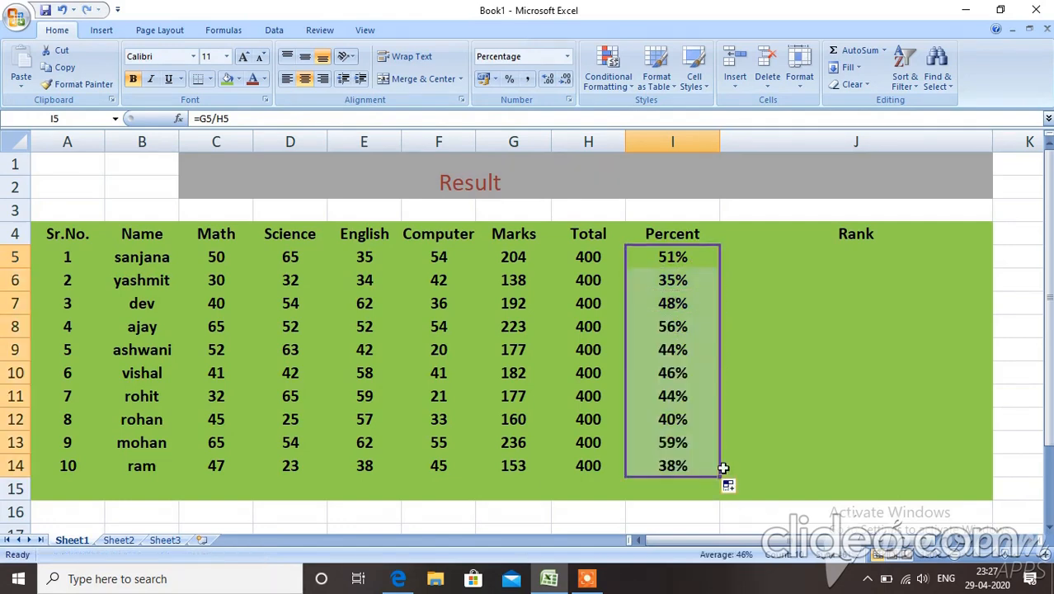
{"action": "left_click", "coordinate": [740, 414]}
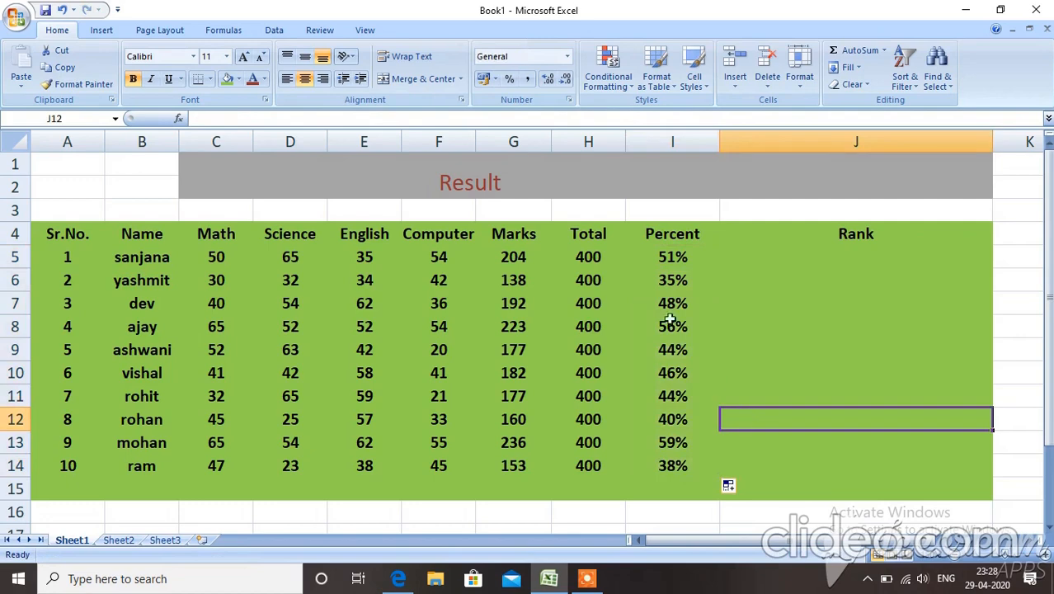
Open the formula in the first student's Percent cell, I5, and undo the accidental replacement of it
{"action": "left_click", "coordinate": [657, 259]}
{"action": "double_click", "coordinate": [656, 259]}
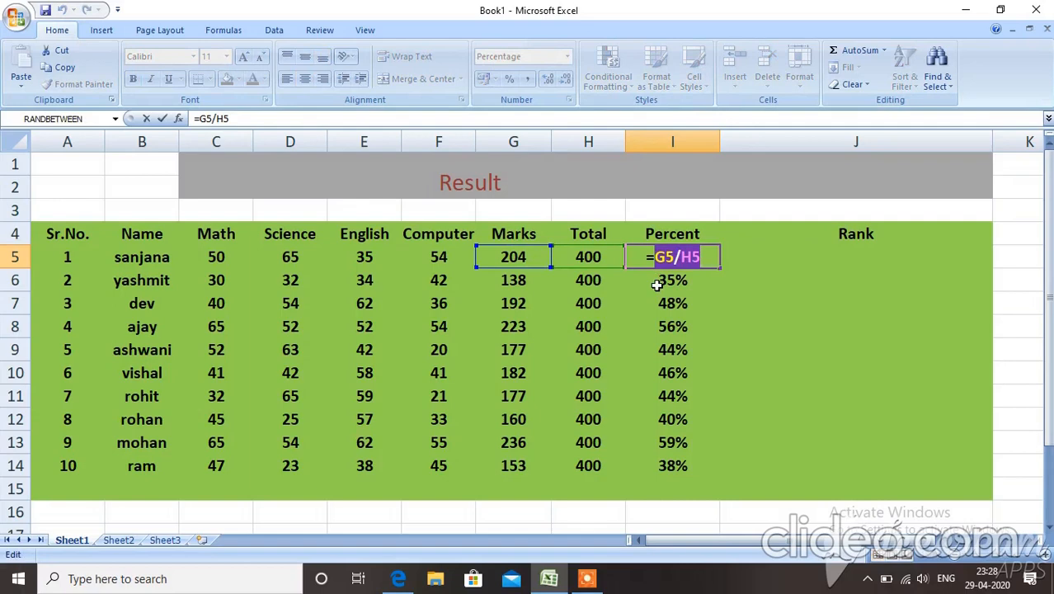
{"action": "left_click", "coordinate": [714, 299]}
{"action": "key", "text": "ctrl+z"}
{"action": "key", "text": "ctrl+z"}
{"action": "left_click_drag", "start_coordinate": [749, 355], "coordinate": [699, 265]}
{"action": "left_click", "coordinate": [699, 266]}
{"action": "left_click", "coordinate": [727, 349]}
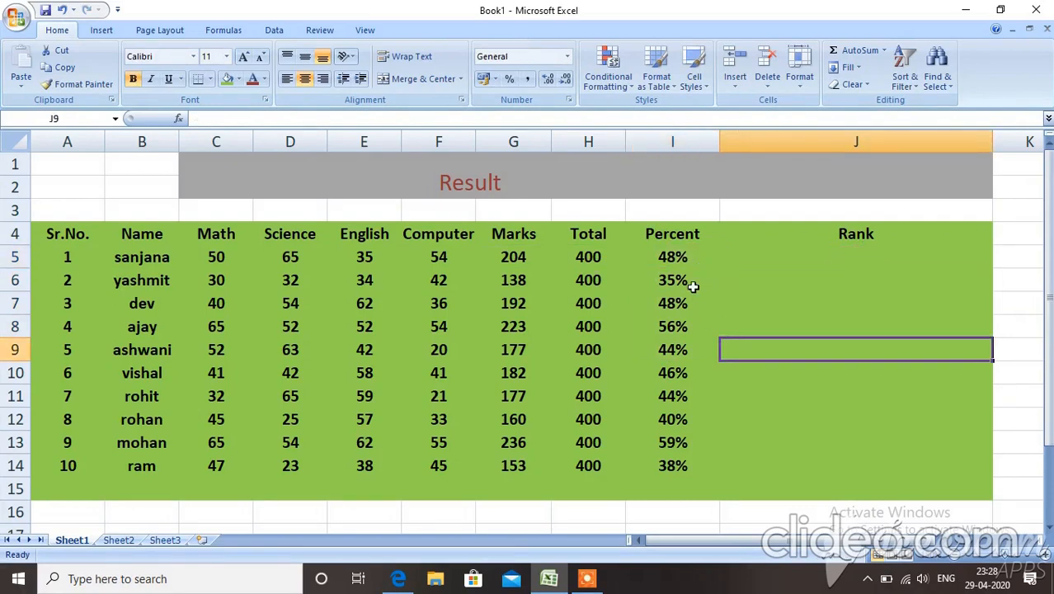
{"action": "left_click", "coordinate": [685, 266]}
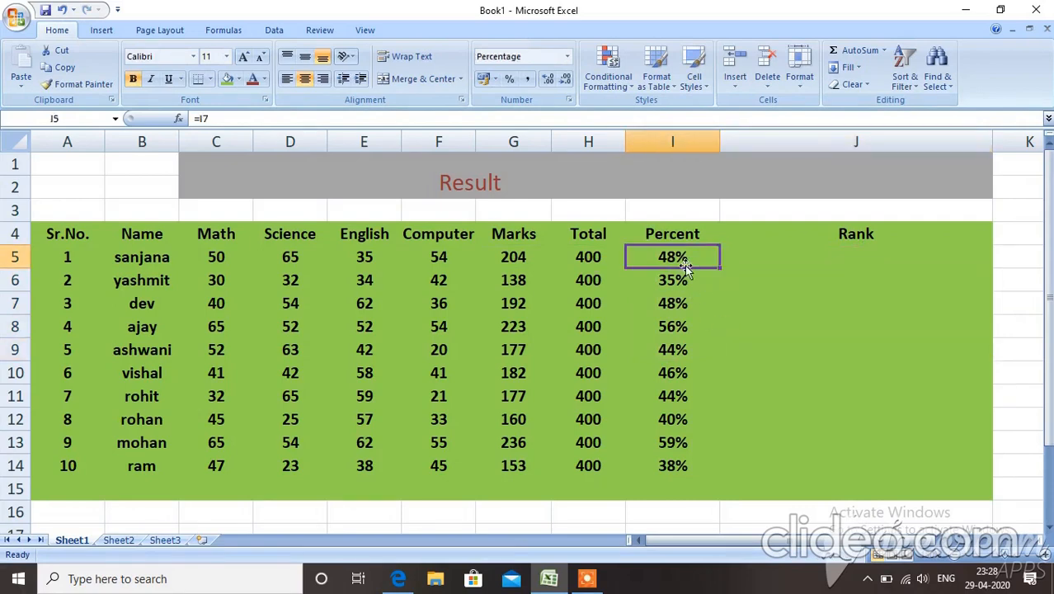
{"action": "key", "text": "ctrl+z"}
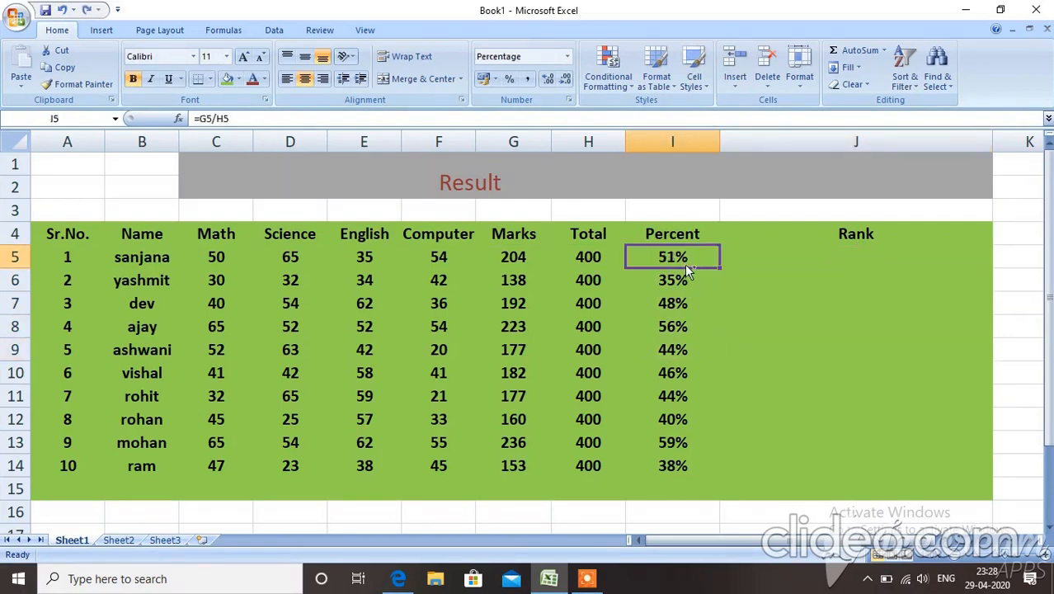
{"action": "left_click", "coordinate": [745, 331]}
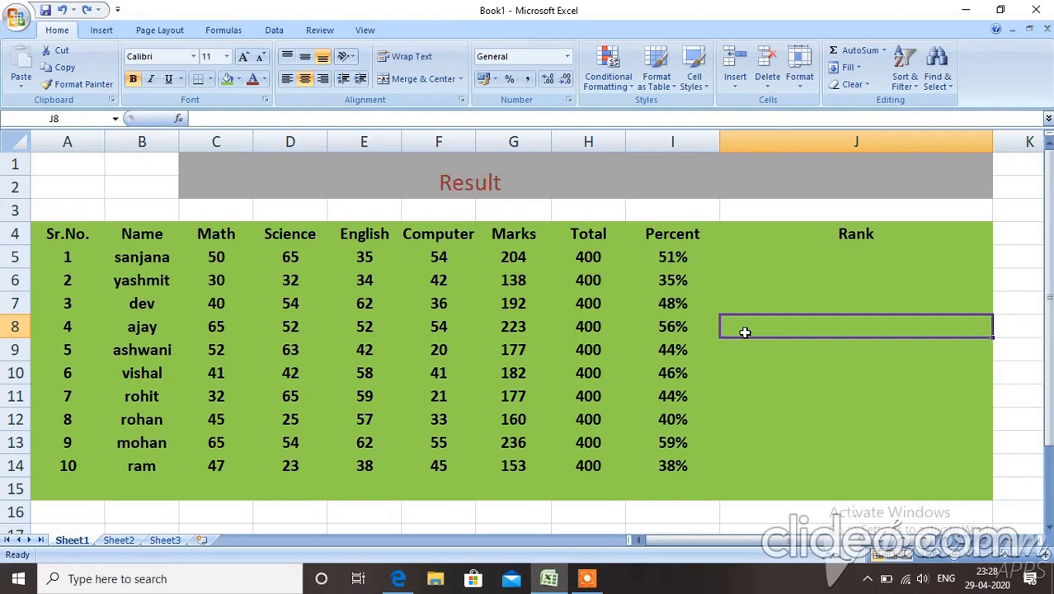
Highlight the formula in the fourth student's Percent cell, I8, and undo the accidental reference to I5
{"action": "left_click", "coordinate": [675, 258]}
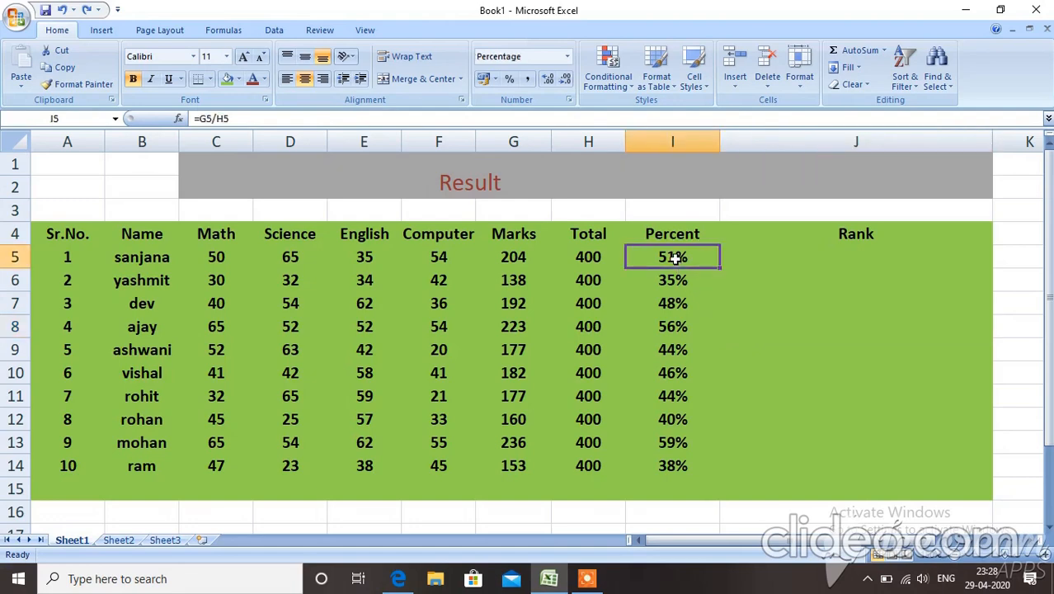
{"action": "left_click", "coordinate": [674, 328]}
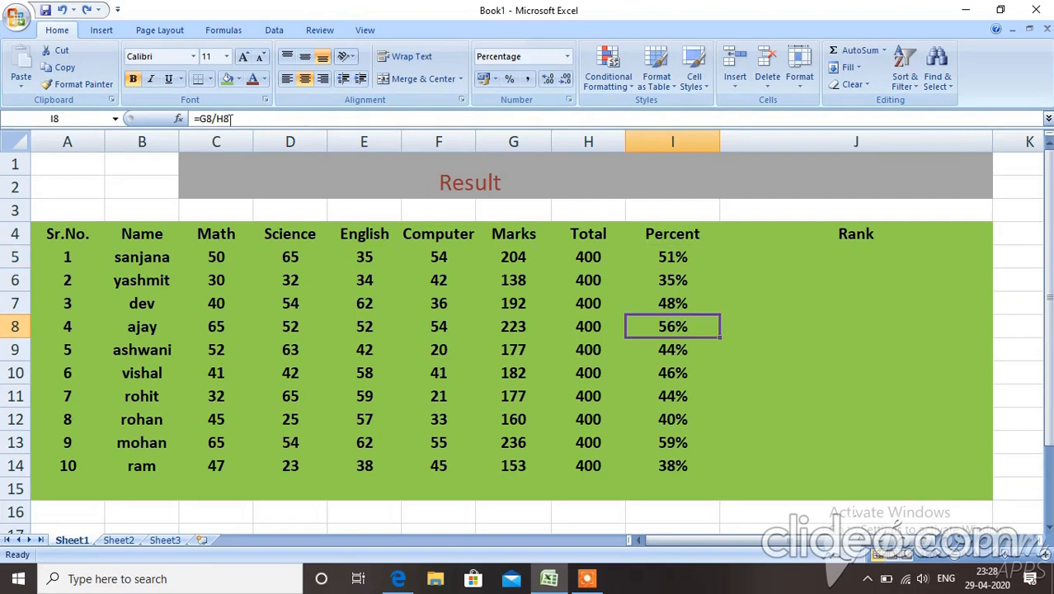
{"action": "left_click_drag", "start_coordinate": [233, 119], "coordinate": [196, 119]}
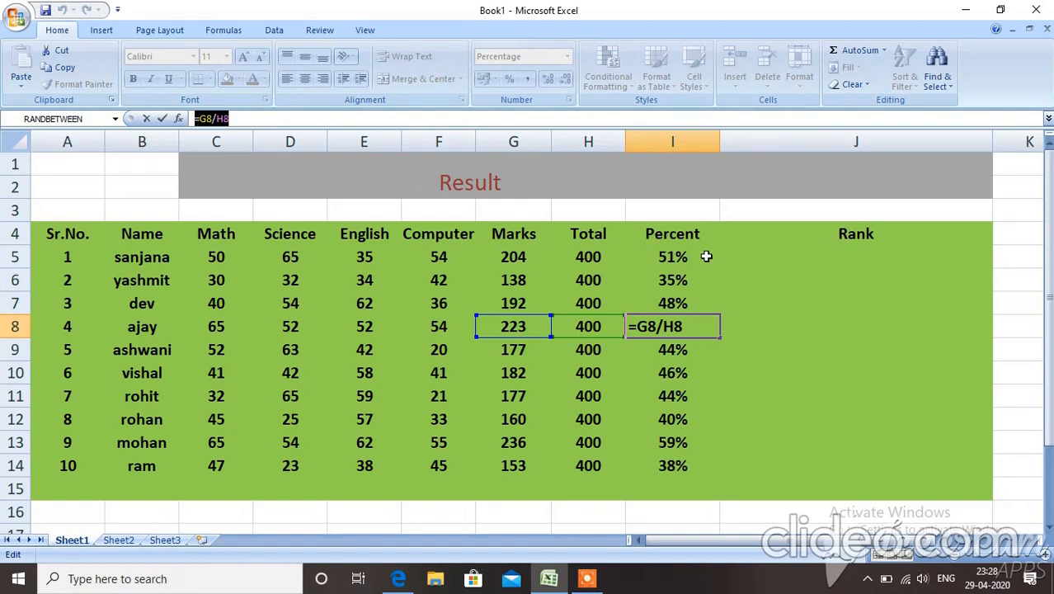
{"action": "left_click", "coordinate": [705, 256]}
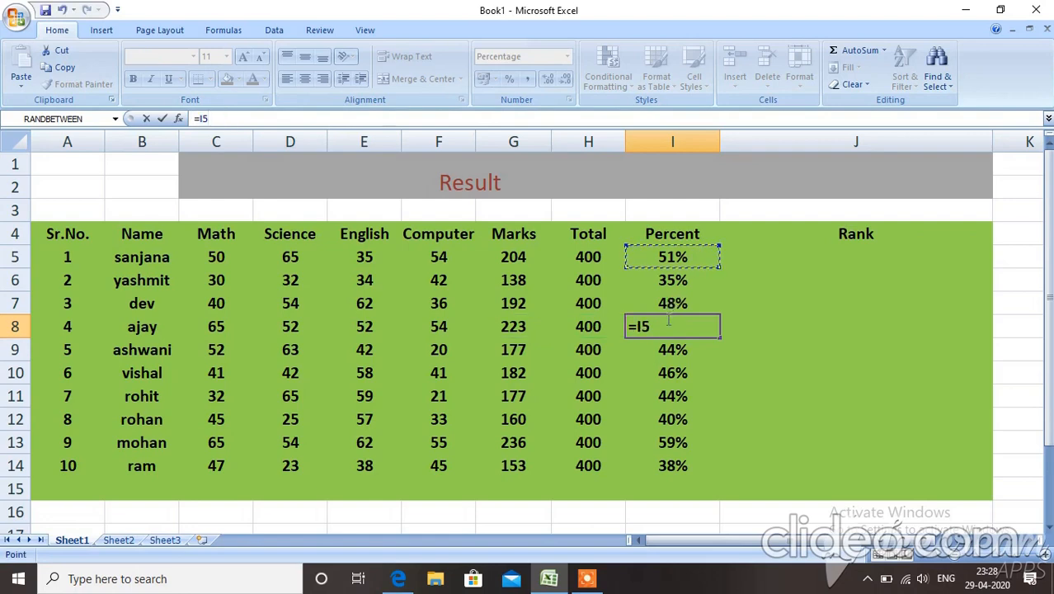
{"action": "key", "text": "ctrl+z"}
{"action": "key", "text": "ctrl+z"}
{"action": "key", "text": "ctrl+z"}
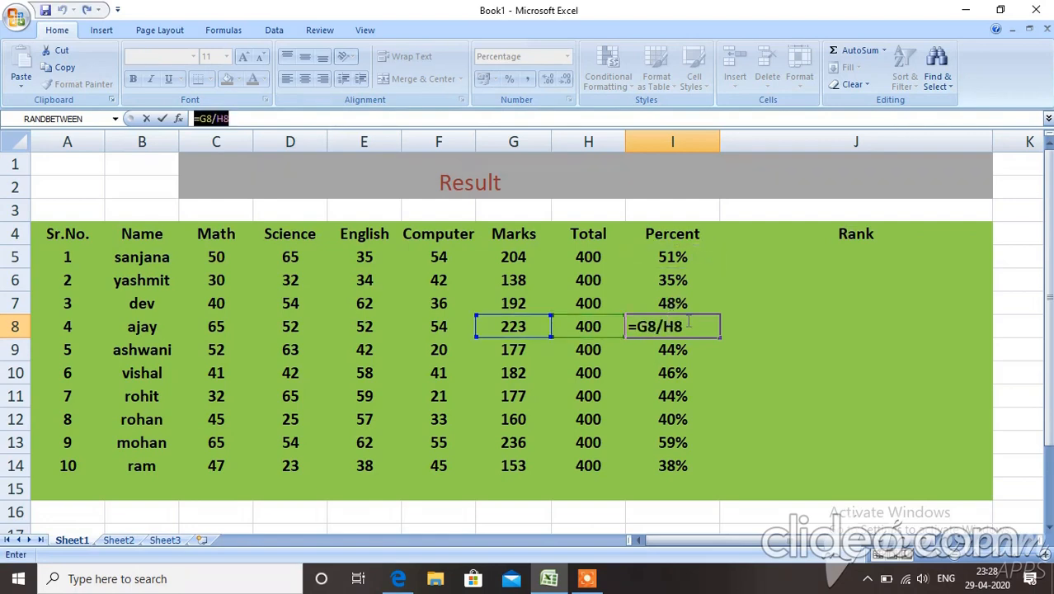
Clear the mistaken reference =J9 from the fourth student's Percent cell, I8
{"action": "left_click", "coordinate": [736, 346]}
{"action": "double_click", "coordinate": [694, 328]}
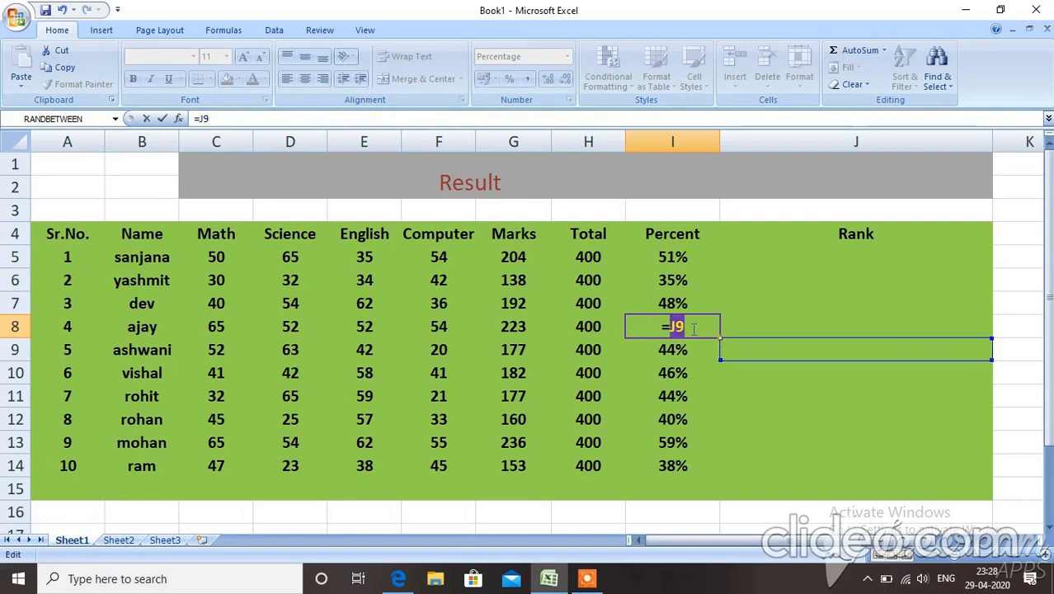
{"action": "key", "text": "BackSpace"}
{"action": "key", "text": "BackSpace"}
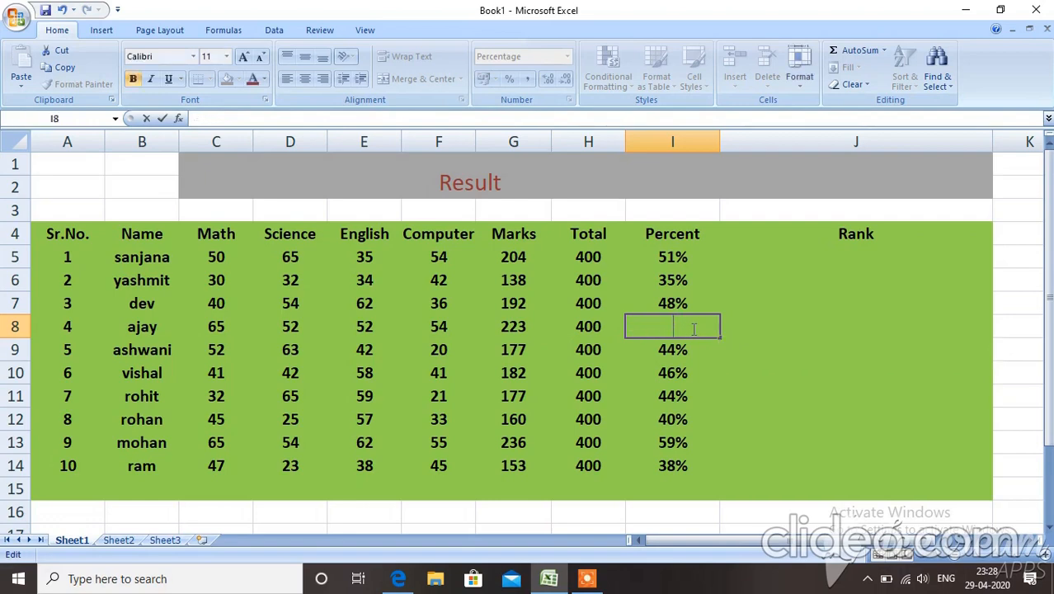
Fill the percentage formula from I7 down into the fourth student's Percent cell, I8
{"action": "left_click", "coordinate": [678, 304]}
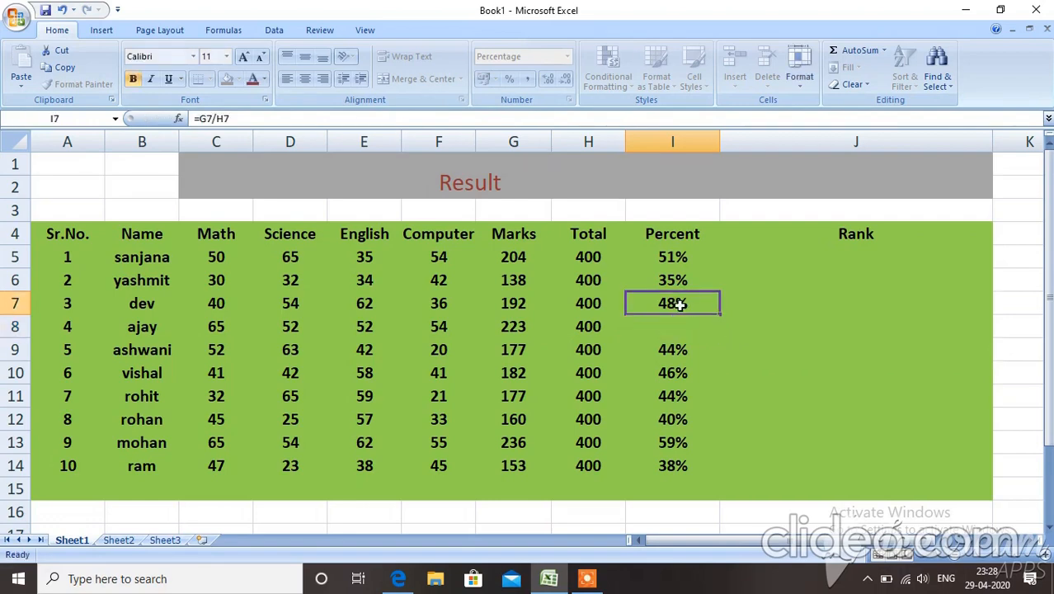
{"action": "left_click_drag", "start_coordinate": [719, 315], "coordinate": [720, 333]}
{"action": "left_click", "coordinate": [780, 303]}
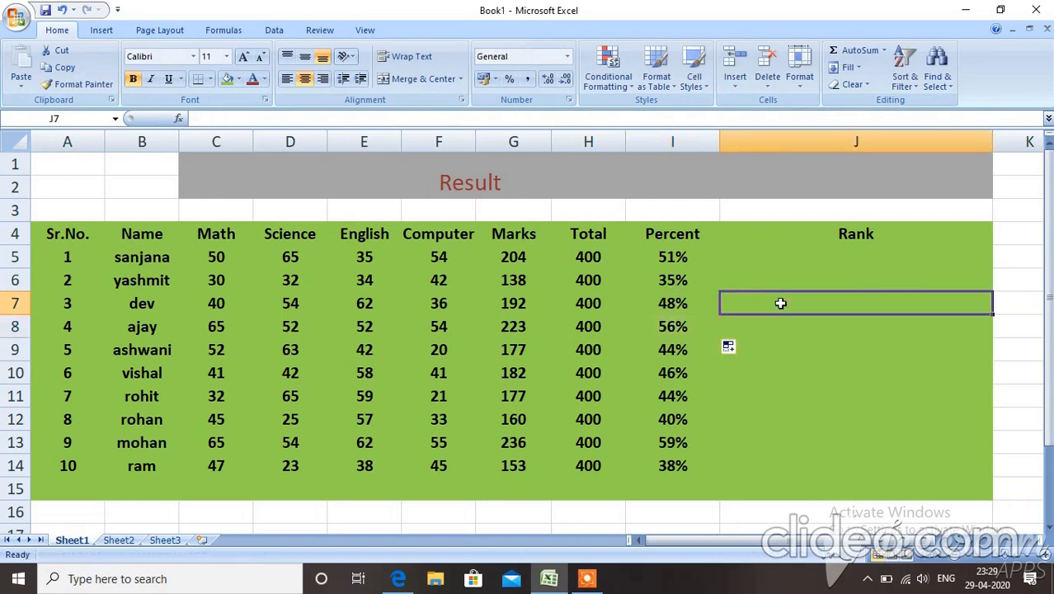
Examine the grade system table in L5:M8, going through the percentage threshold for each grade from A to D
{"action": "left_click", "coordinate": [789, 255]}
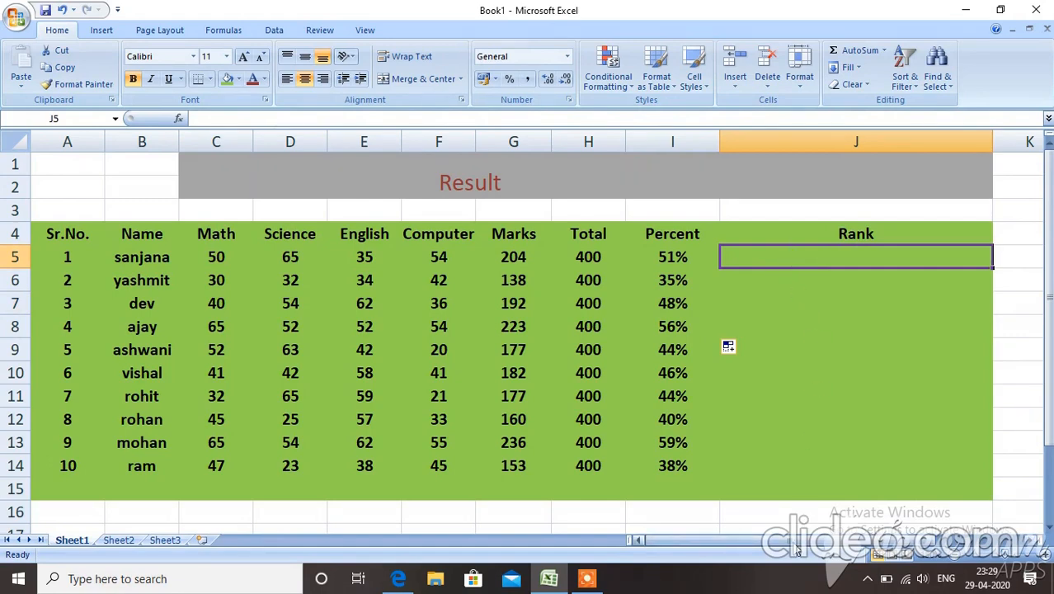
{"action": "left_click_drag", "start_coordinate": [795, 544], "coordinate": [817, 541]}
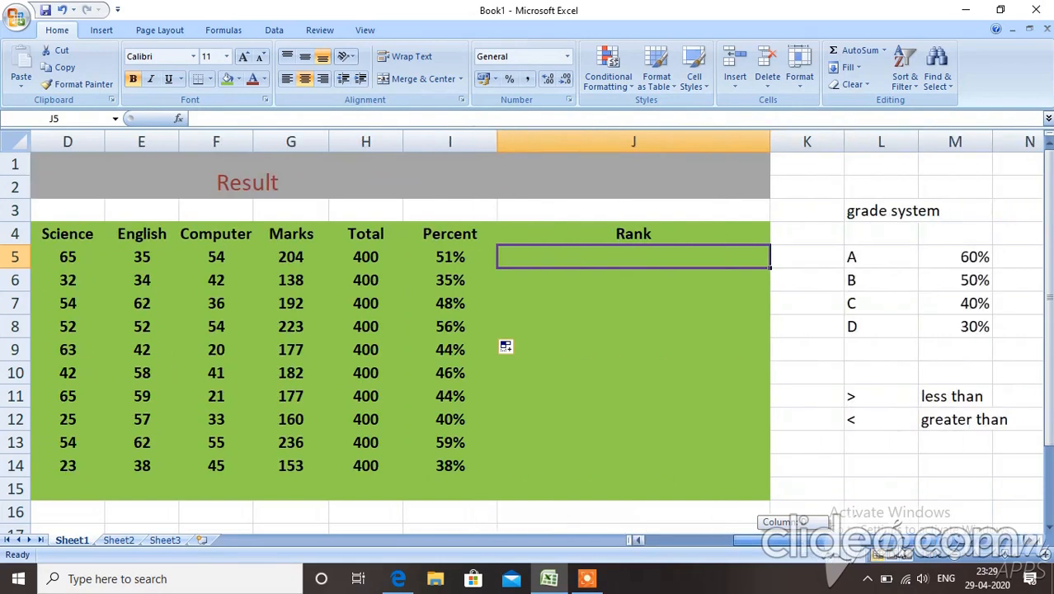
{"action": "left_click", "coordinate": [908, 257]}
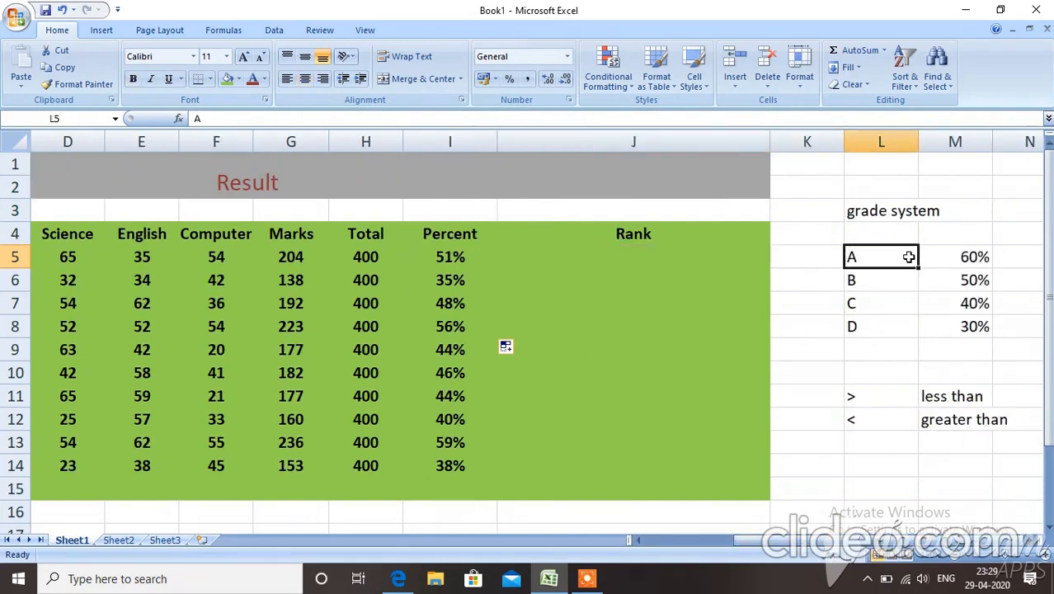
{"action": "left_click", "coordinate": [942, 257]}
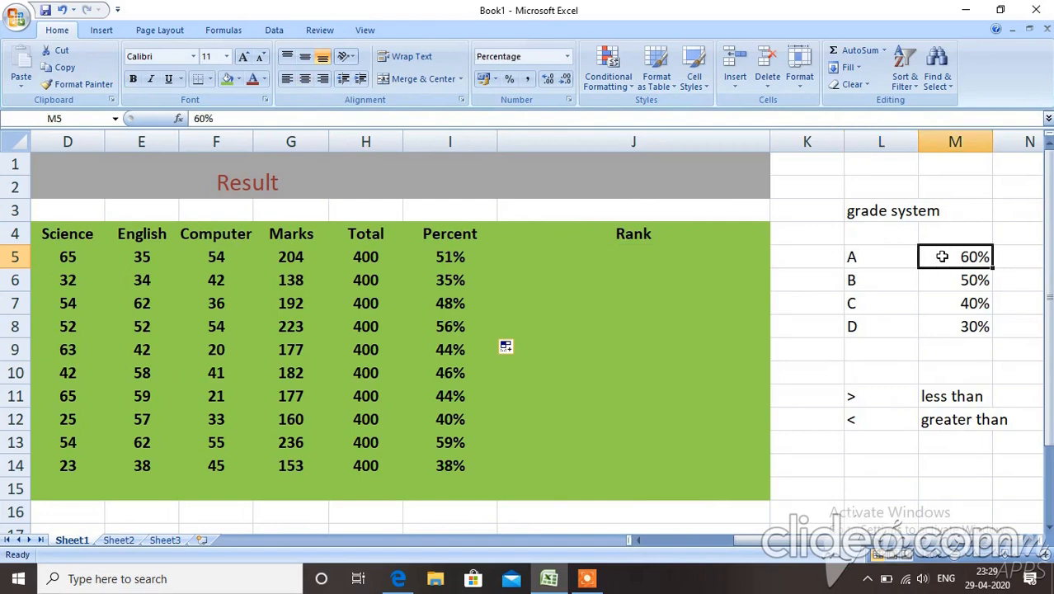
{"action": "left_click", "coordinate": [899, 260]}
{"action": "left_click", "coordinate": [956, 282]}
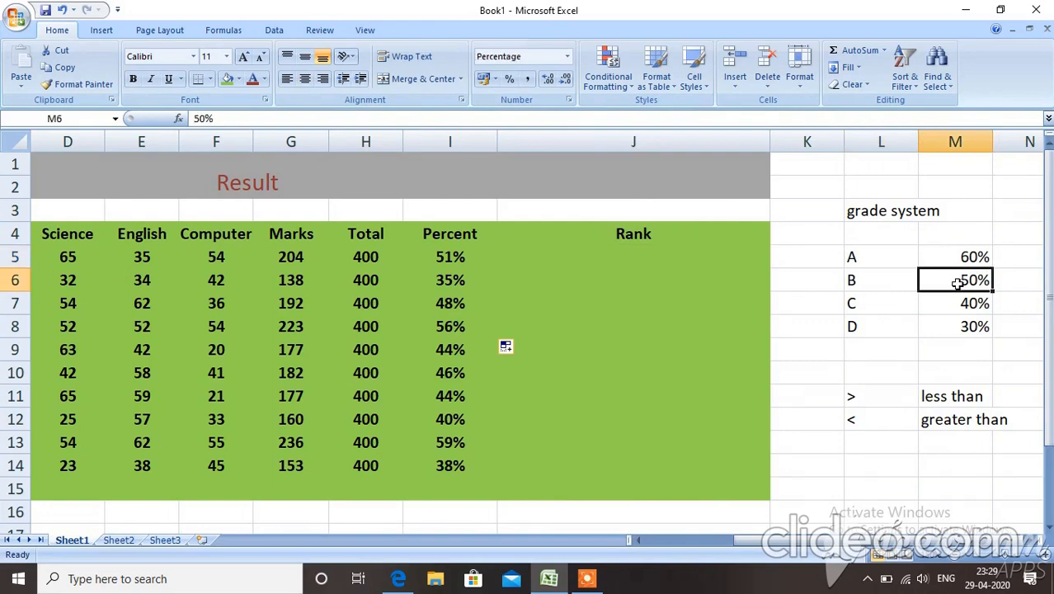
{"action": "left_click", "coordinate": [887, 284]}
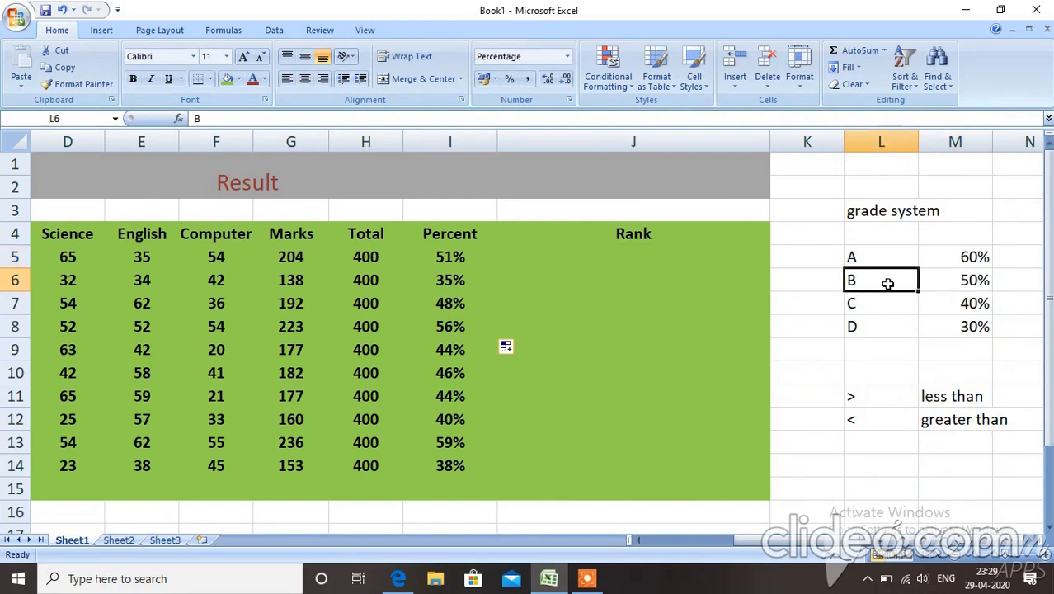
{"action": "left_click", "coordinate": [954, 307]}
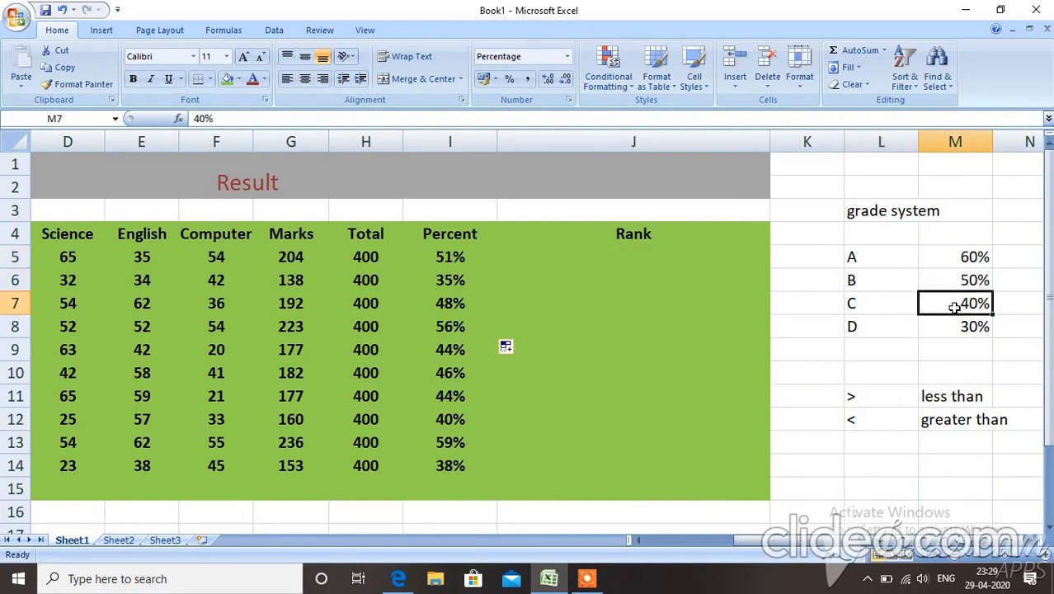
{"action": "left_click", "coordinate": [898, 308]}
{"action": "left_click", "coordinate": [941, 323]}
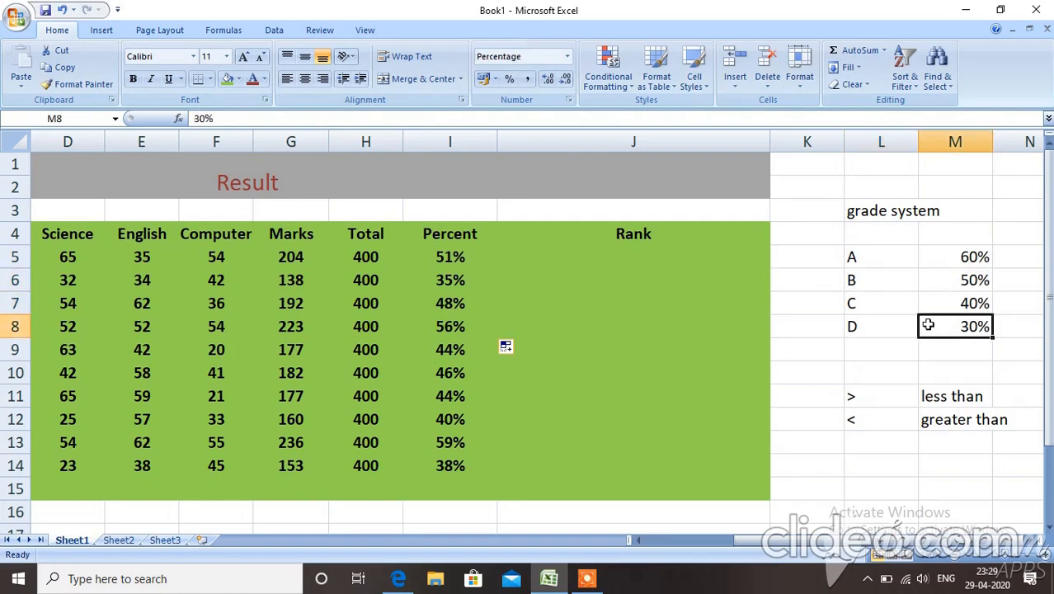
{"action": "left_click", "coordinate": [896, 327]}
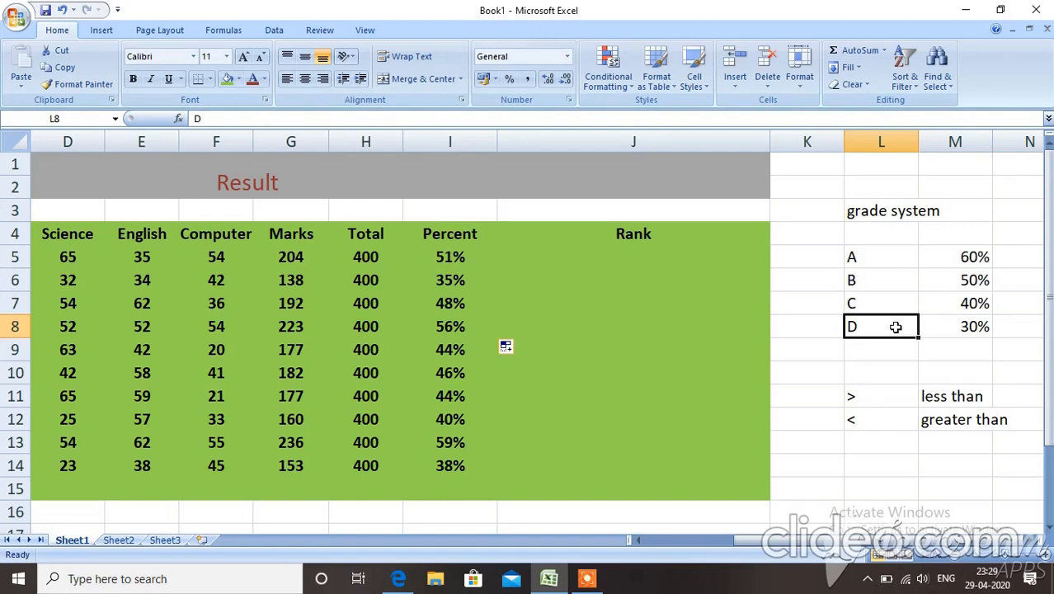
Examine the notes on the > and < comparison symbols in L11:M12
{"action": "left_click", "coordinate": [868, 395]}
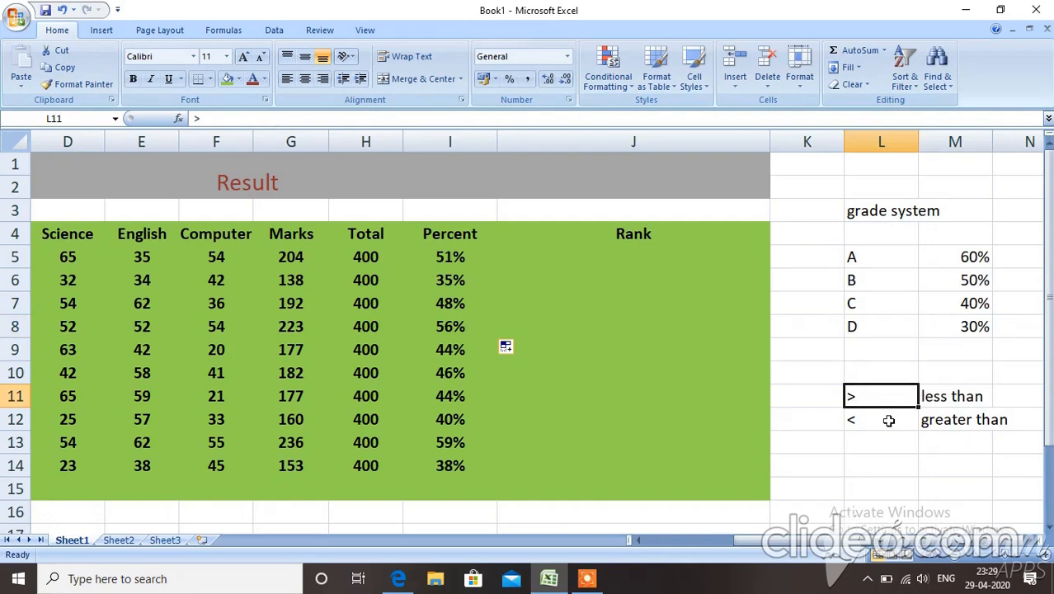
{"action": "left_click", "coordinate": [888, 422]}
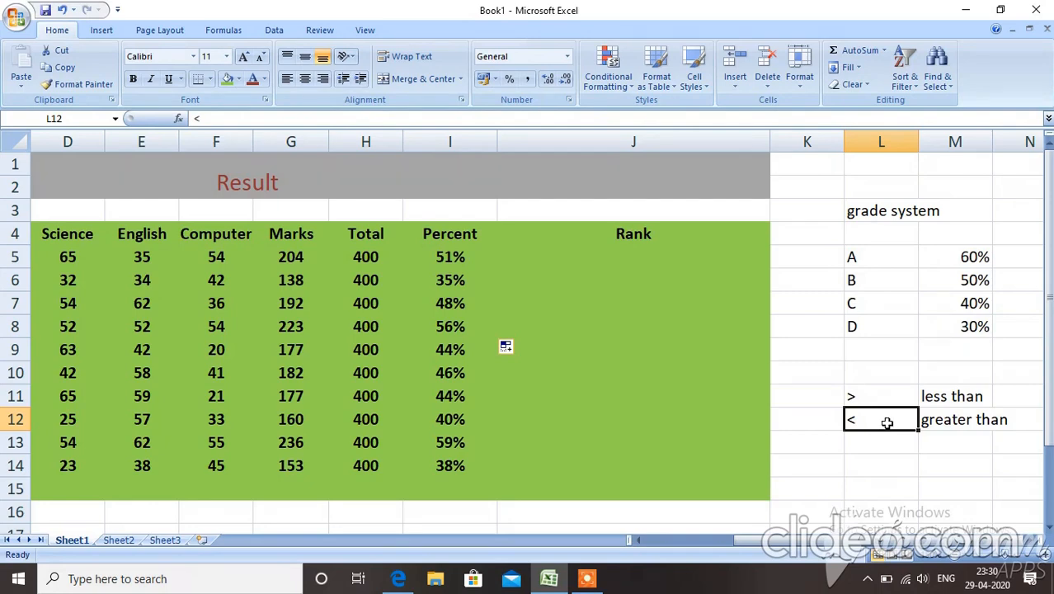
{"action": "left_click", "coordinate": [584, 259]}
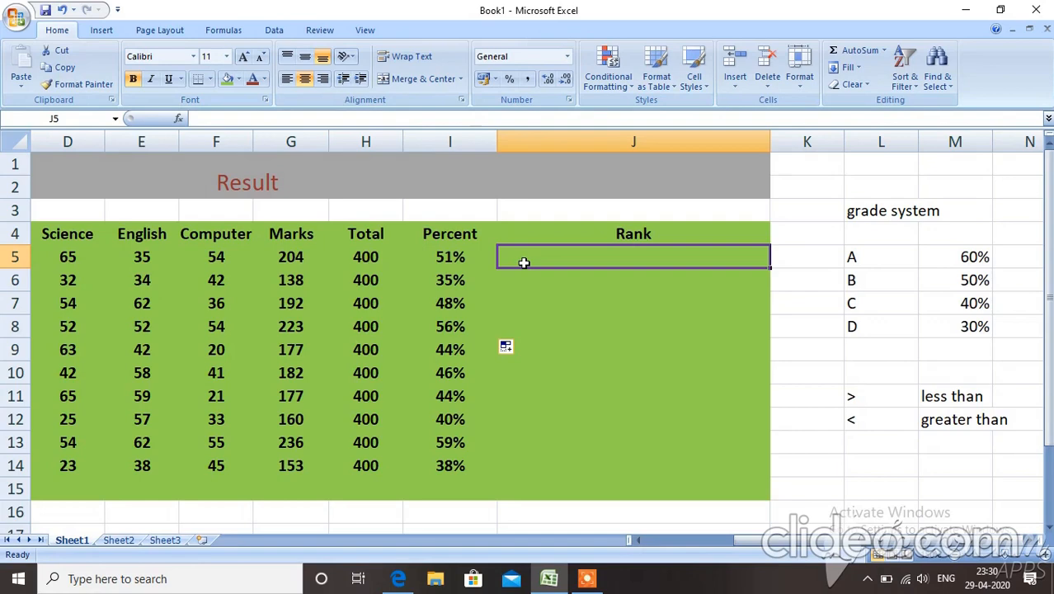
Replace the Rank heading in J4 with Grade
{"action": "left_click", "coordinate": [654, 233]}
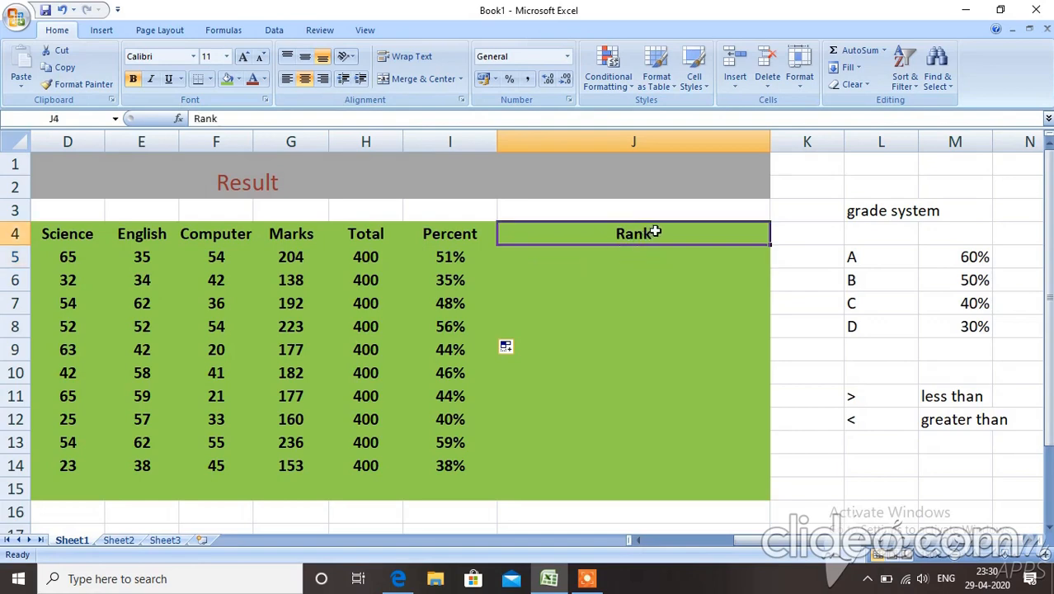
{"action": "key", "text": "BackSpace"}
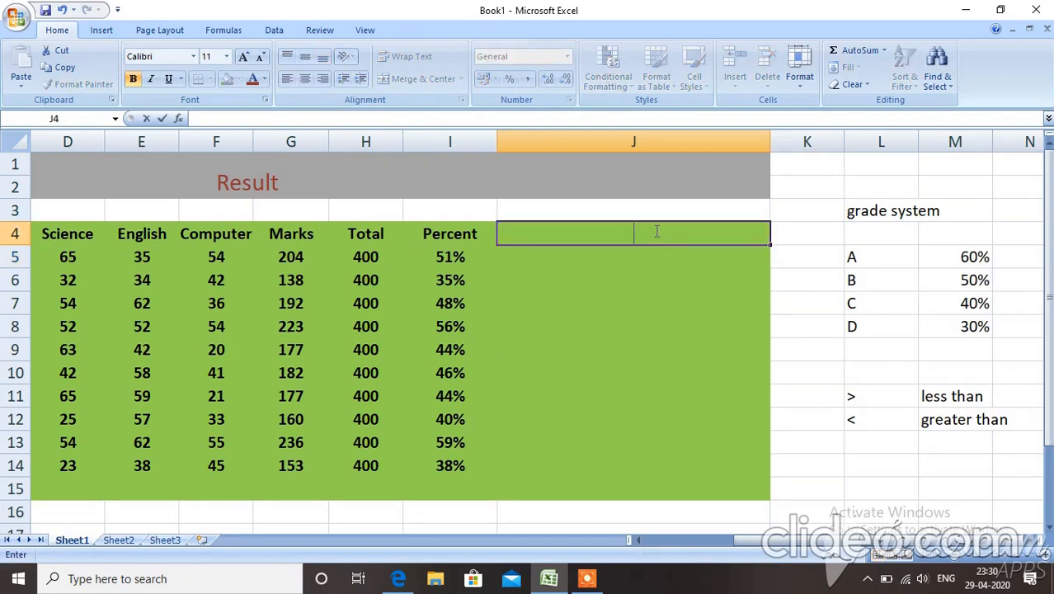
{"action": "type", "text": "Grade"}
Start an IF formula in the first student's Grade cell, J5, with the logical test I5>60%
{"action": "left_click", "coordinate": [623, 252]}
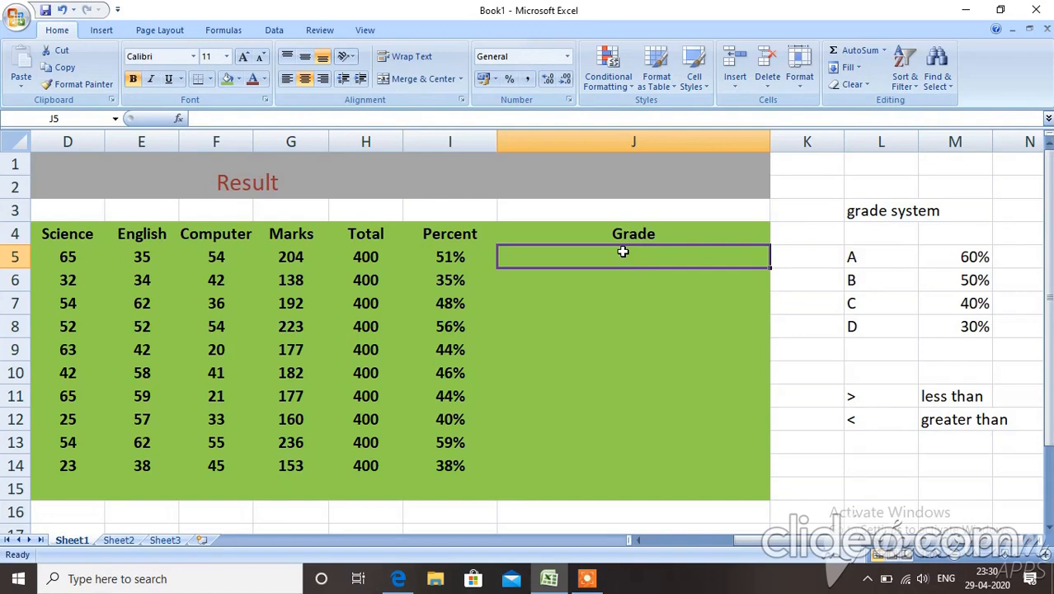
{"action": "type", "text": "="}
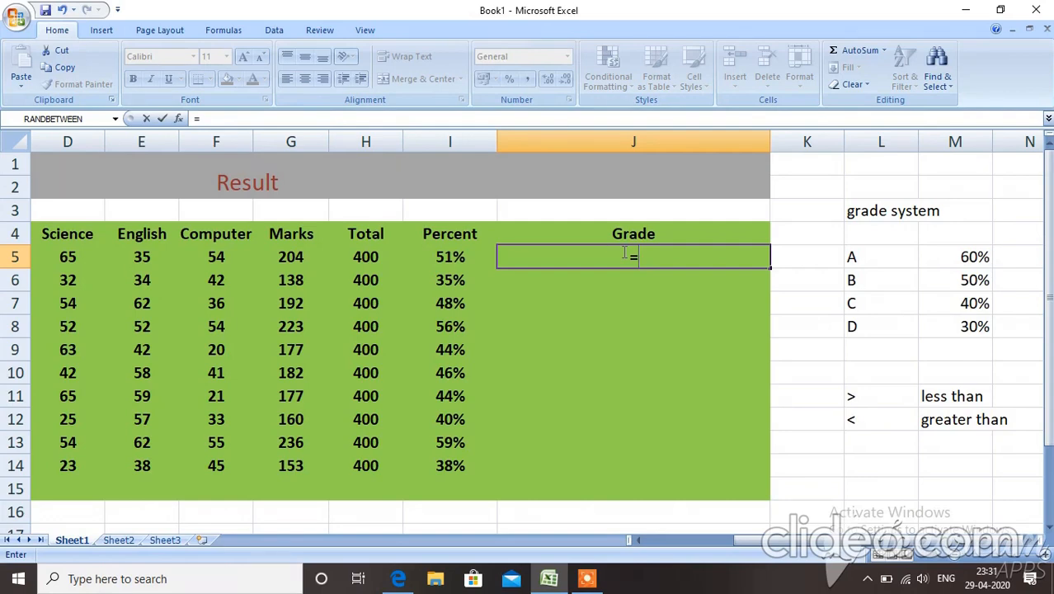
{"action": "type", "text": "if"}
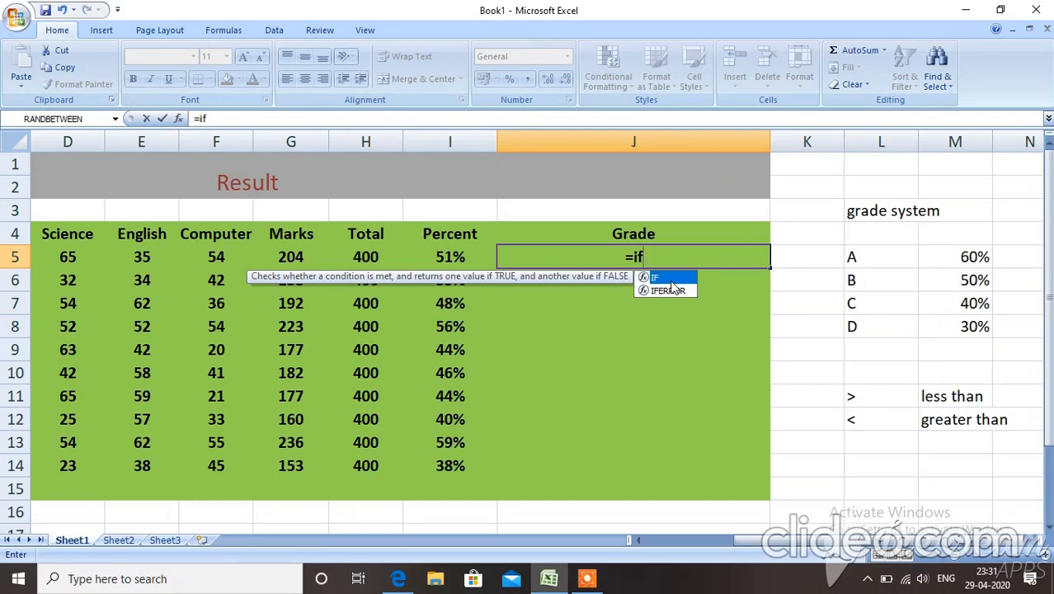
{"action": "key", "text": "Tab"}
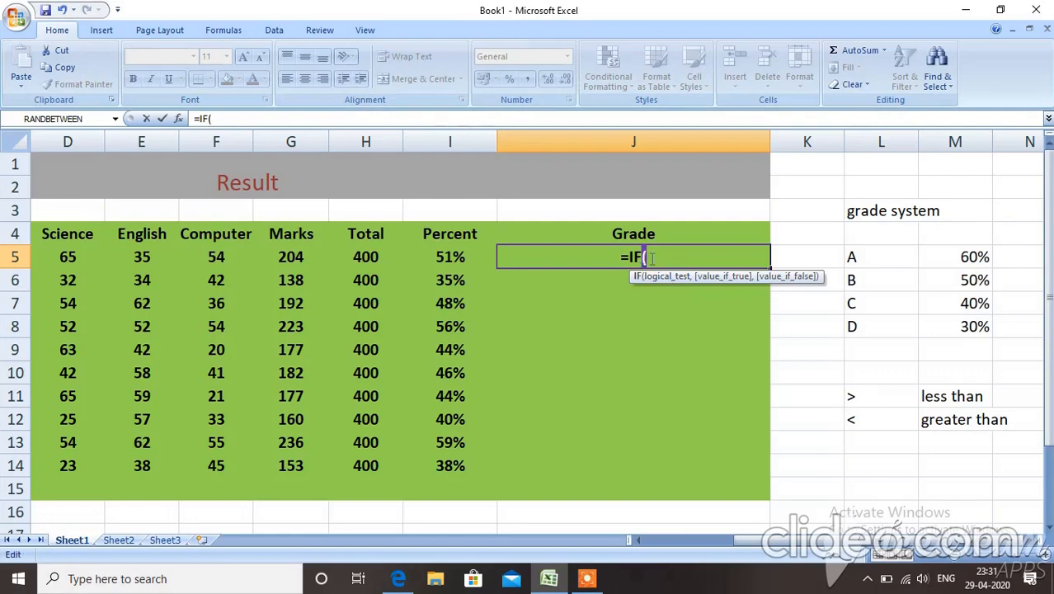
{"action": "left_click", "coordinate": [651, 257]}
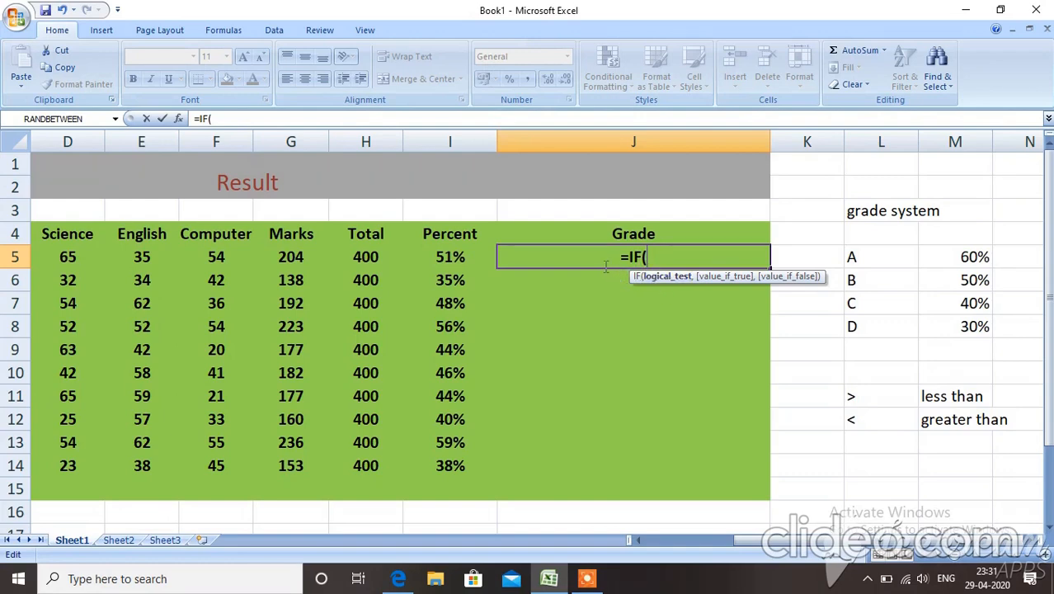
{"action": "left_click", "coordinate": [454, 259]}
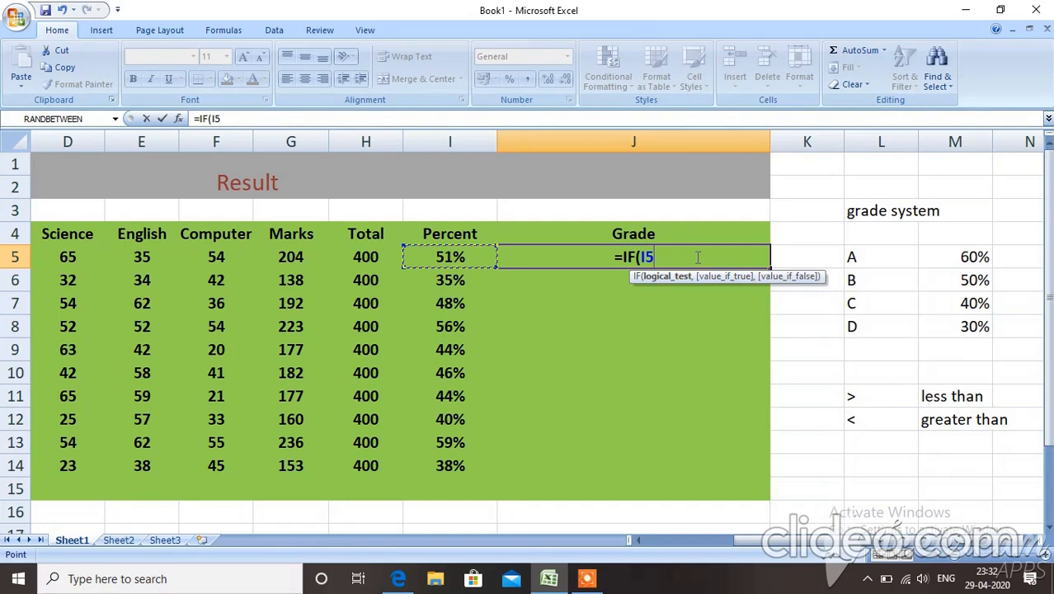
{"action": "type", "text": ">"}
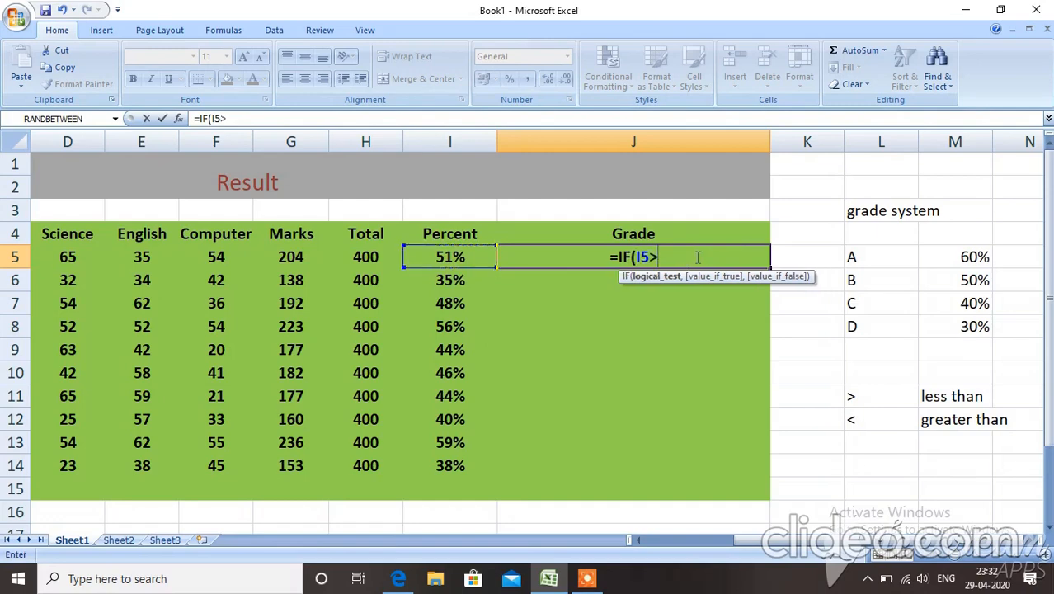
{"action": "type", "text": "60"}
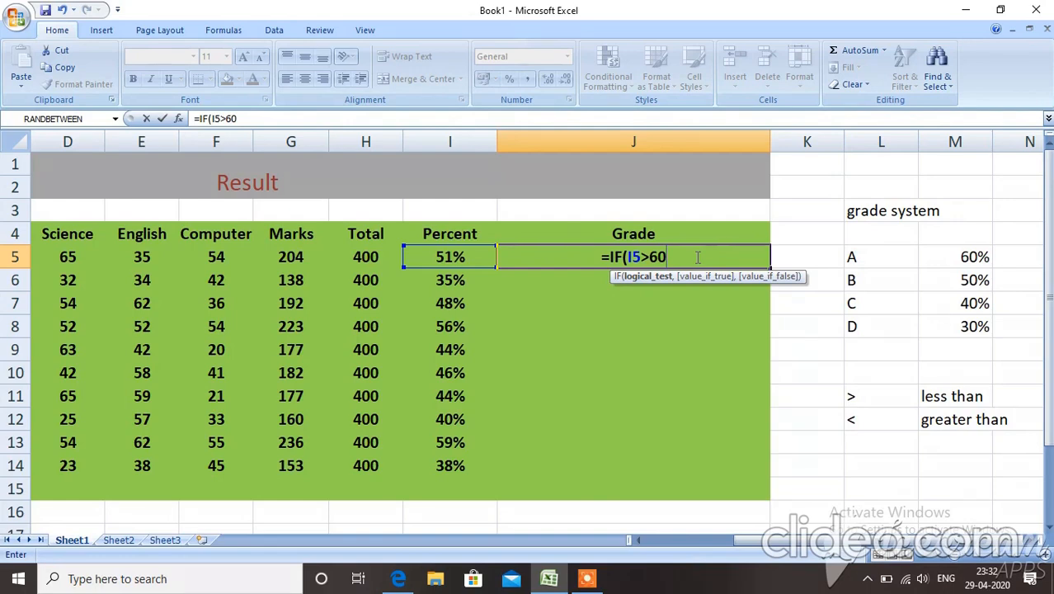
{"action": "type", "text": "%"}
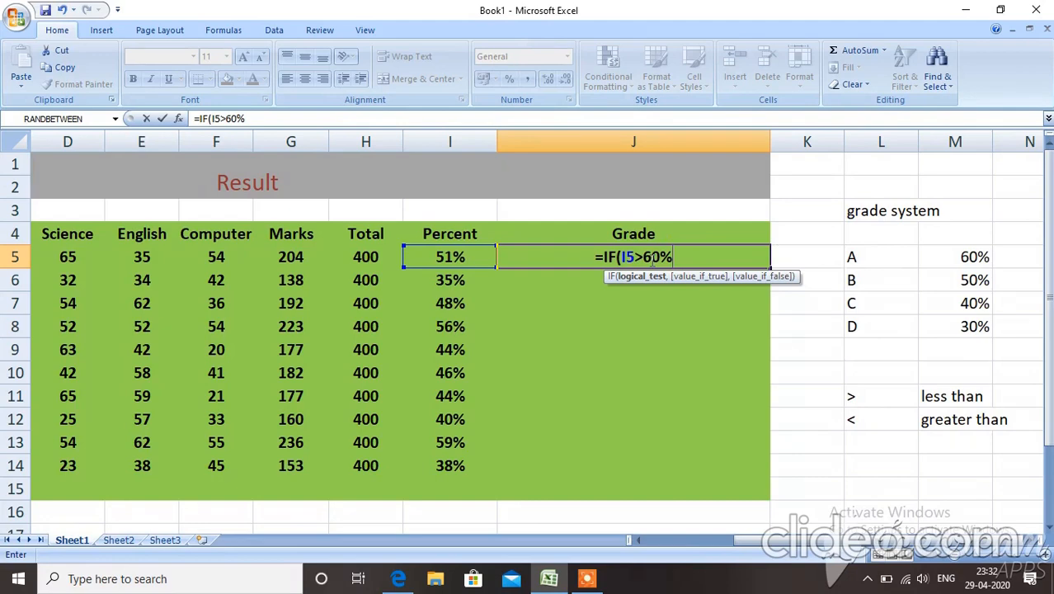
Add "A" as the value if true in J5's IF formula, ready for the value-if-false argument
{"action": "type", "text": ",\""}
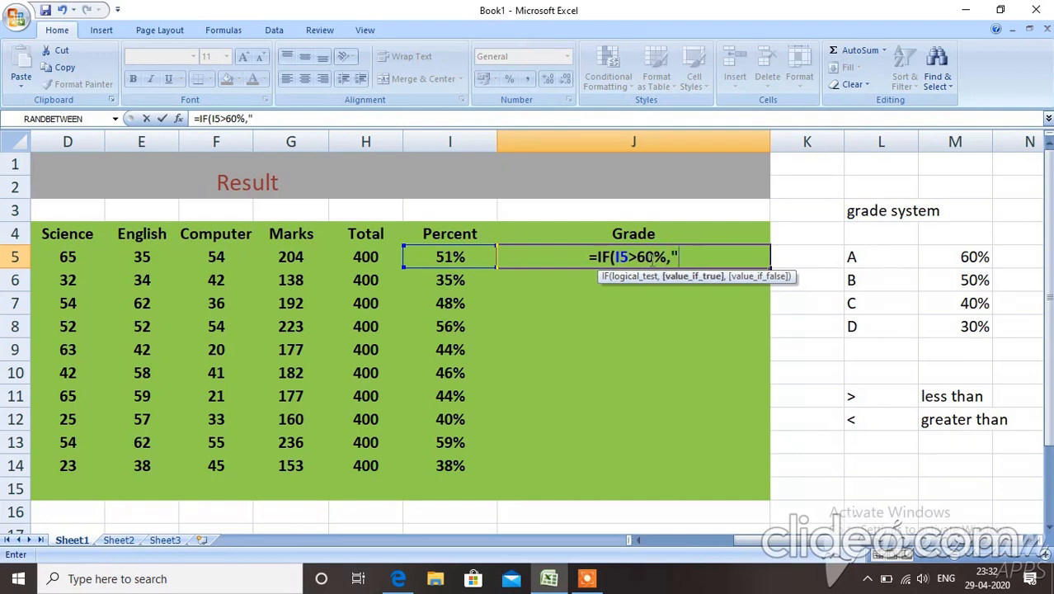
{"action": "type", "text": "A"}
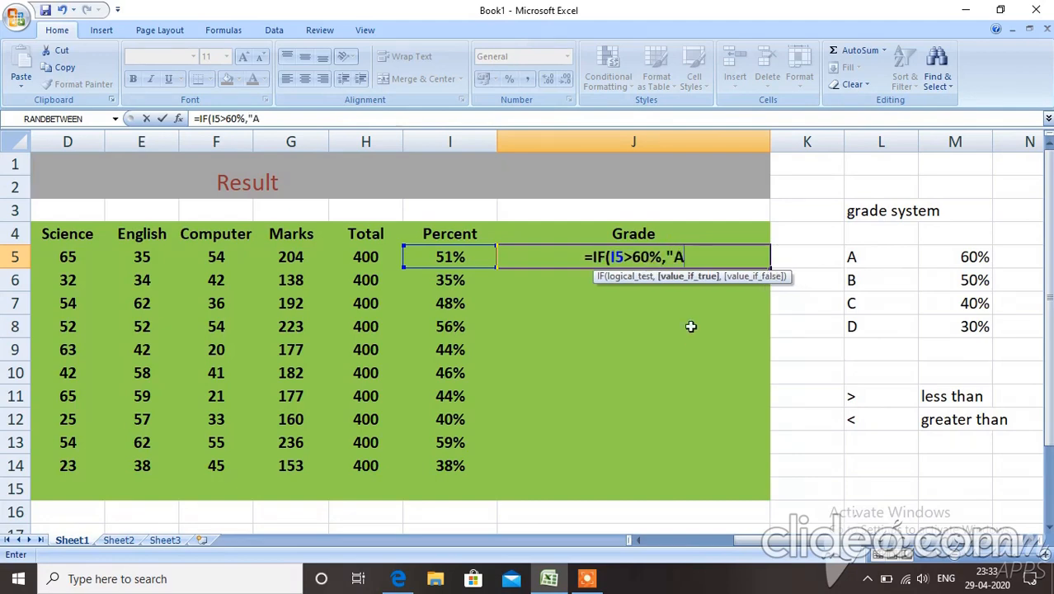
{"action": "left_click", "coordinate": [688, 258]}
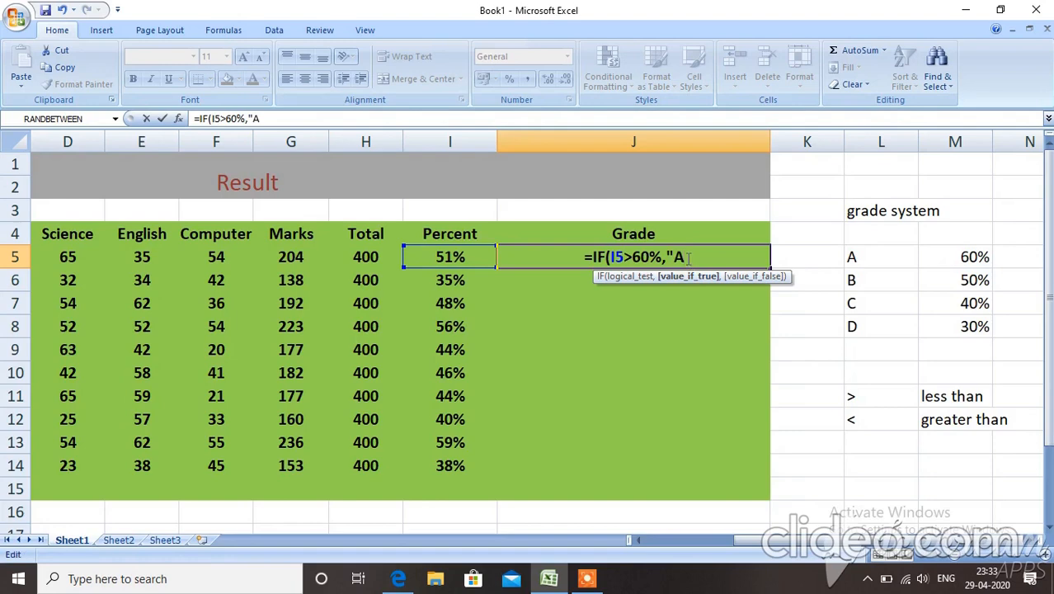
{"action": "type", "text": "\""}
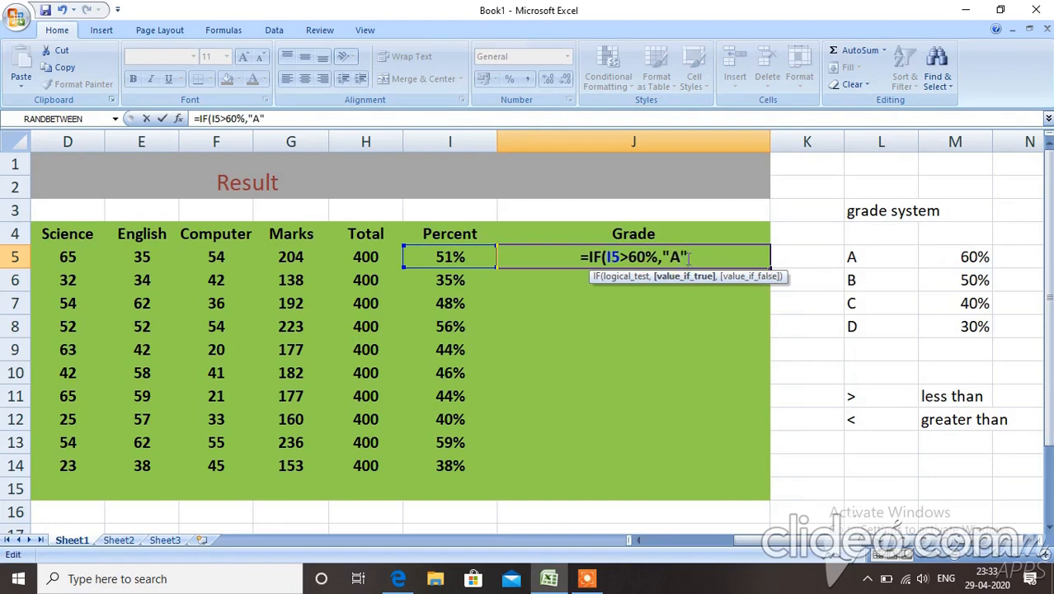
{"action": "type", "text": ","}
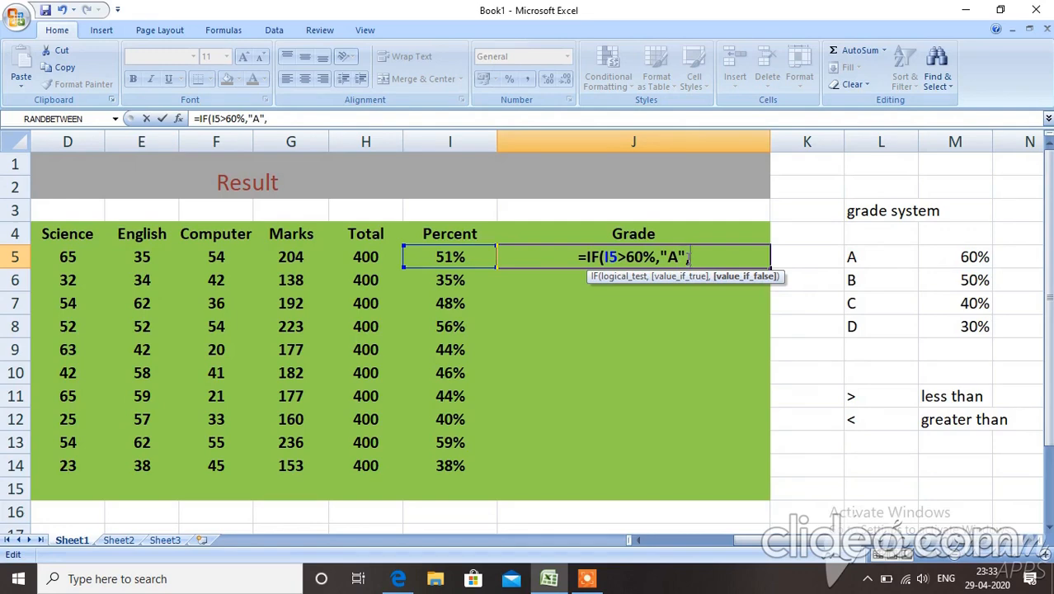
Nest a second IF in J5's formula that tests I5>50 and returns "B" if true
{"action": "type", "text": "if"}
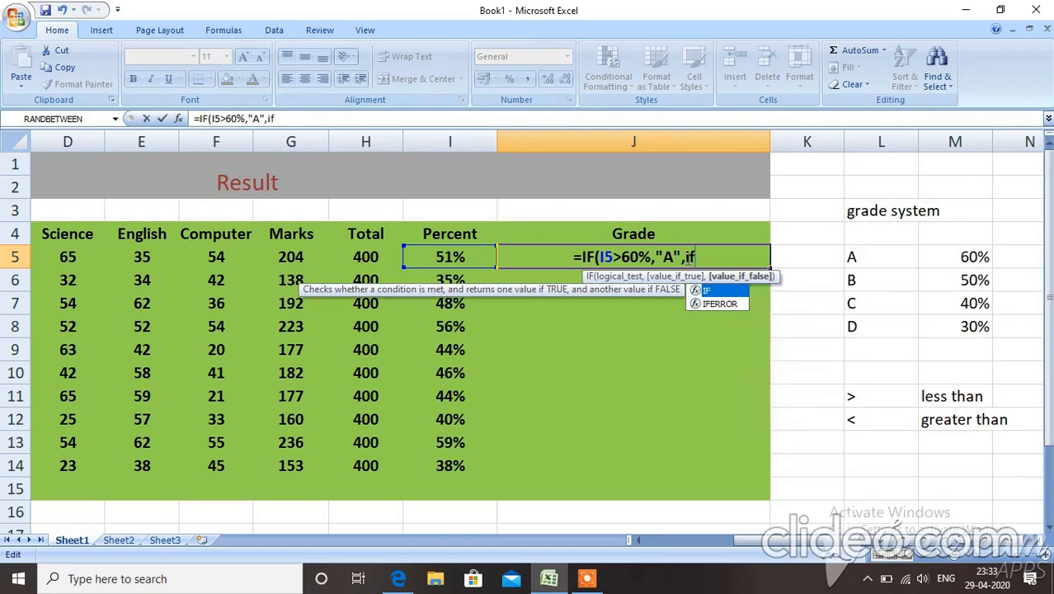
{"action": "type", "text": "("}
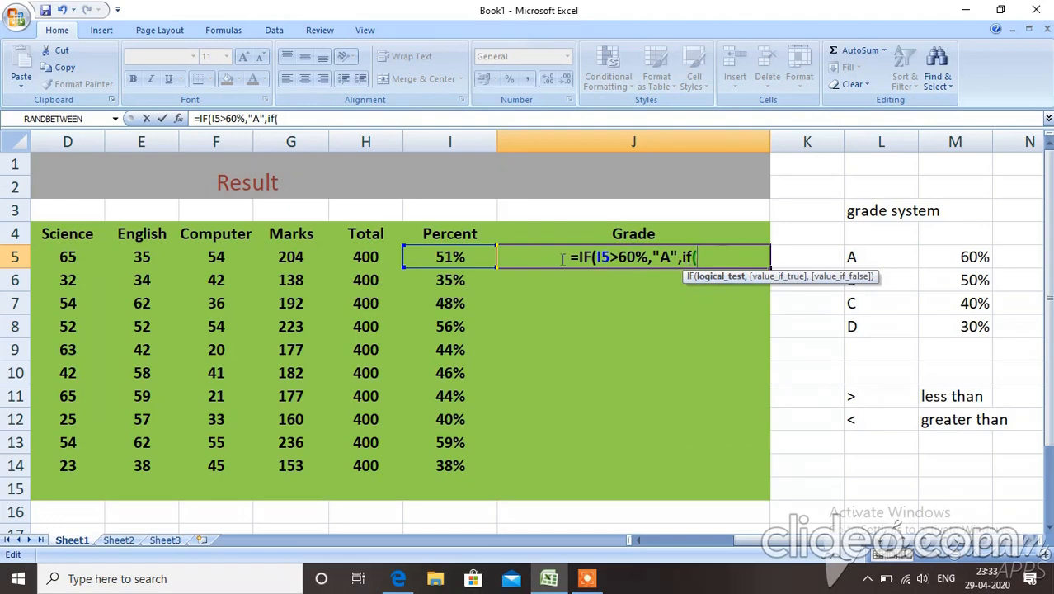
{"action": "left_click", "coordinate": [452, 254]}
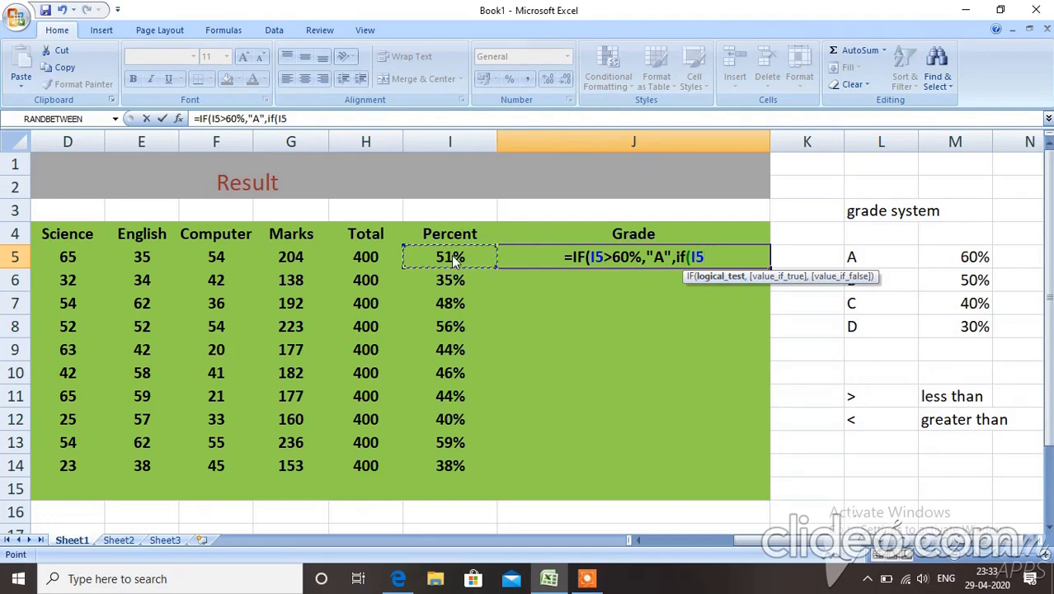
{"action": "type", "text": ">"}
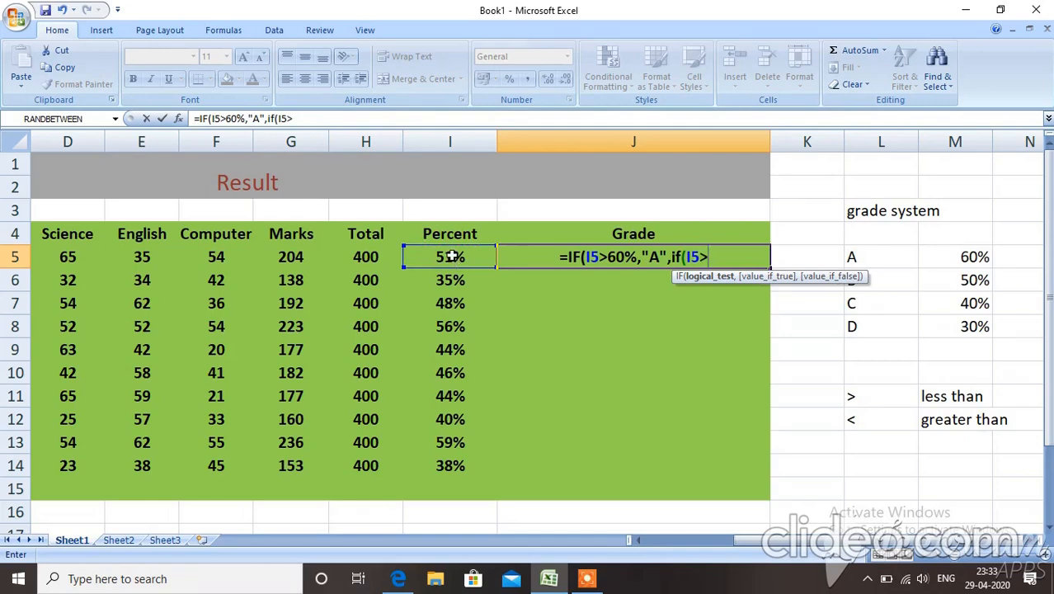
{"action": "type", "text": "50"}
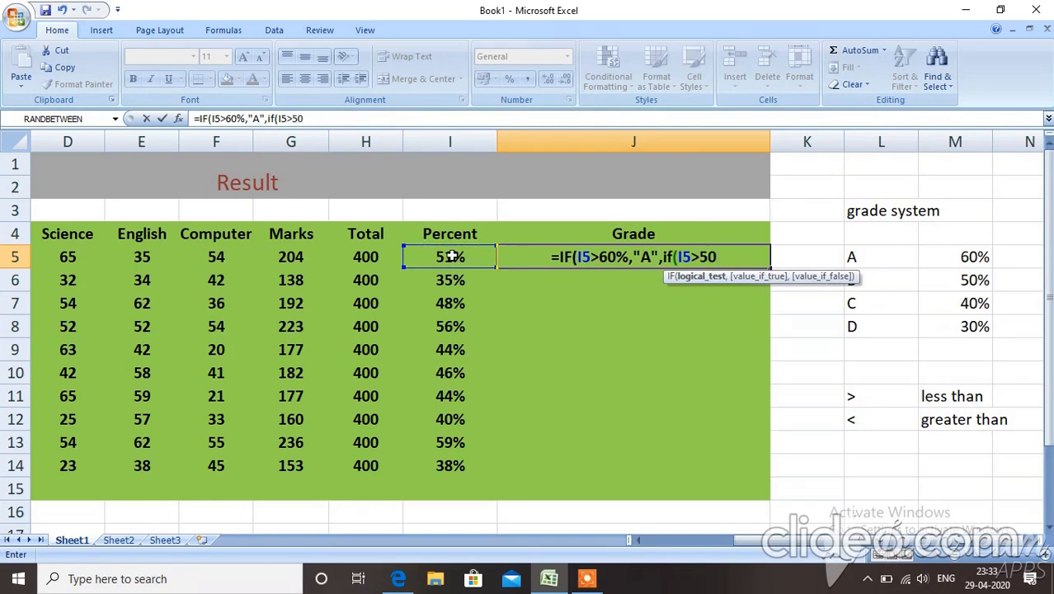
{"action": "type", "text": ",\""}
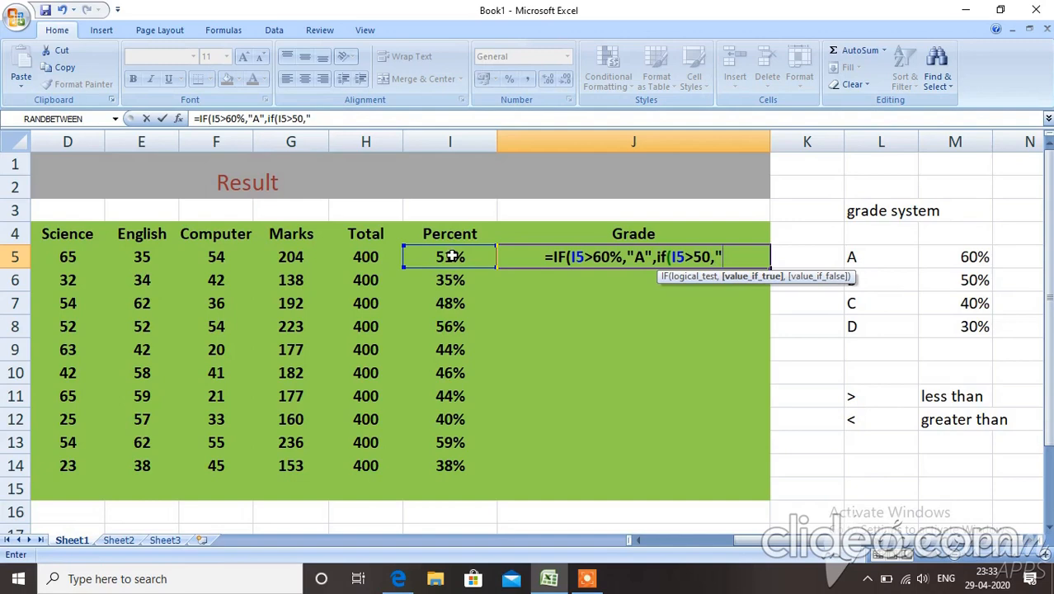
{"action": "type", "text": "B"}
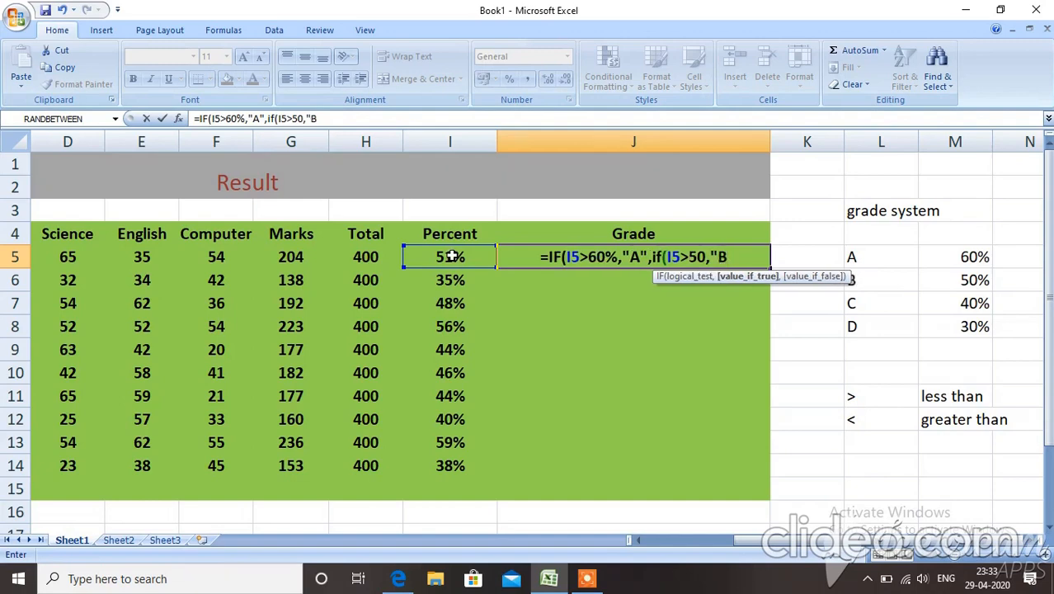
{"action": "type", "text": "\""}
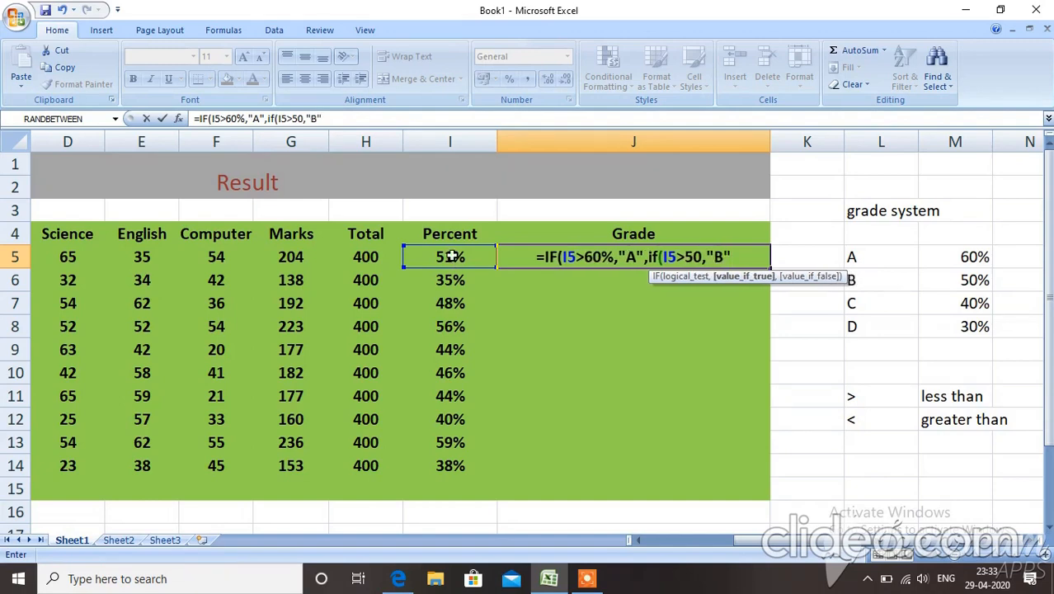
{"action": "type", "text": ","}
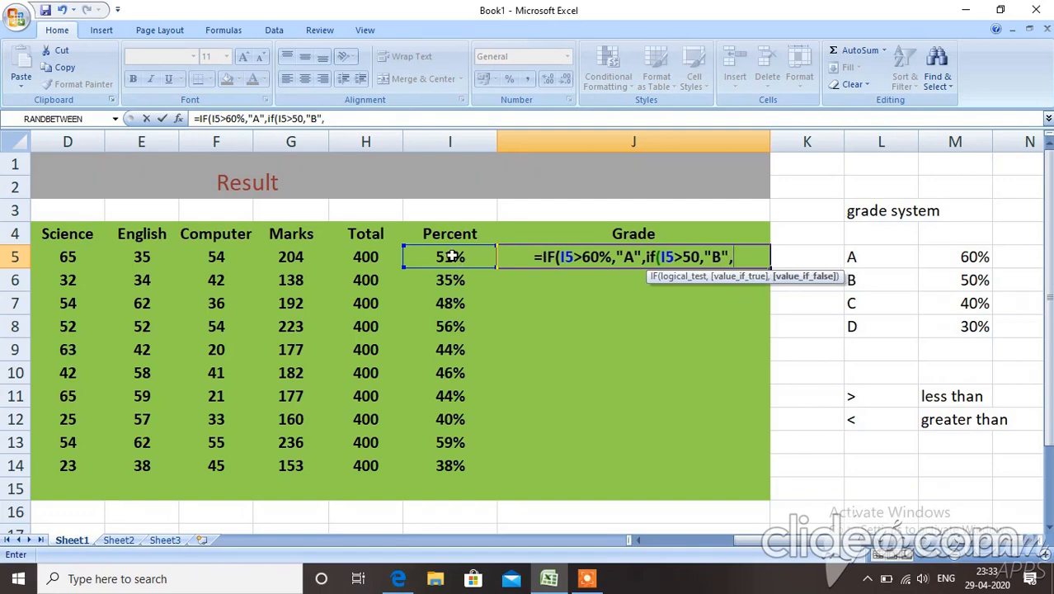
Nest a third IF in J5's formula with the logical test I5>40
{"action": "type", "text": "if"}
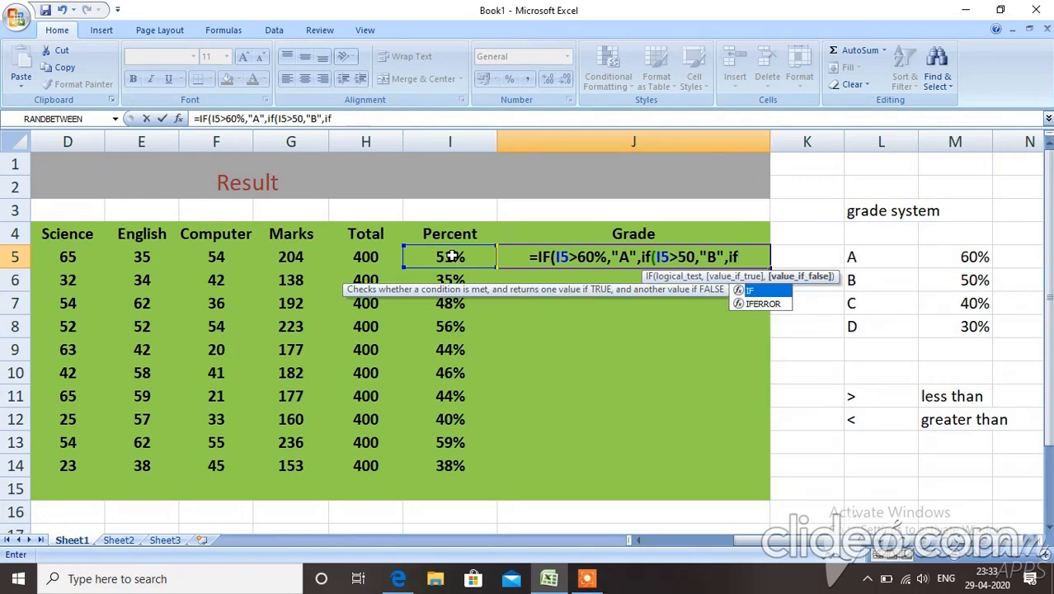
{"action": "type", "text": "("}
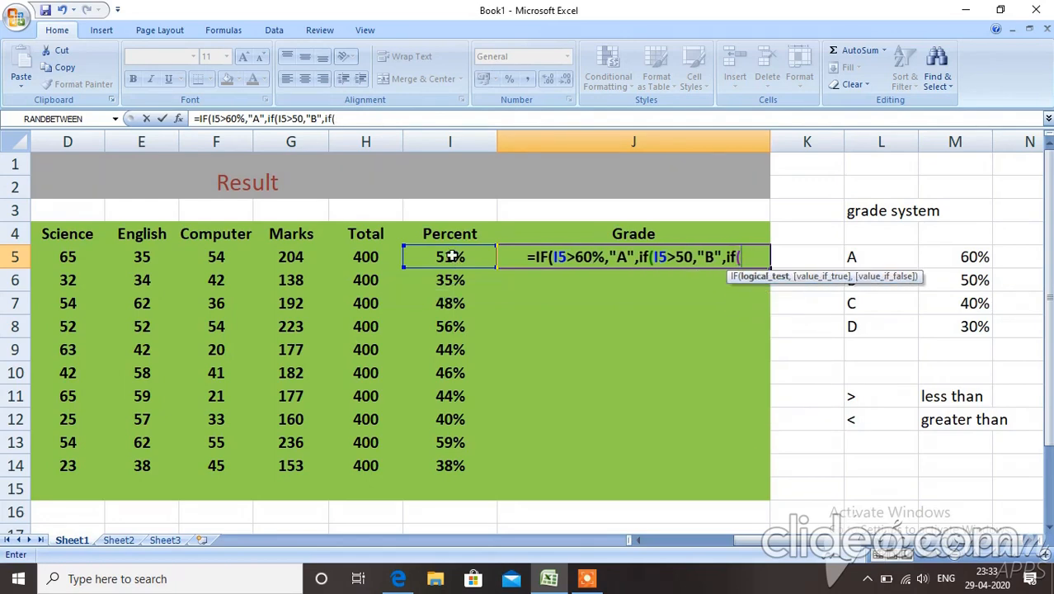
{"action": "left_click", "coordinate": [451, 257]}
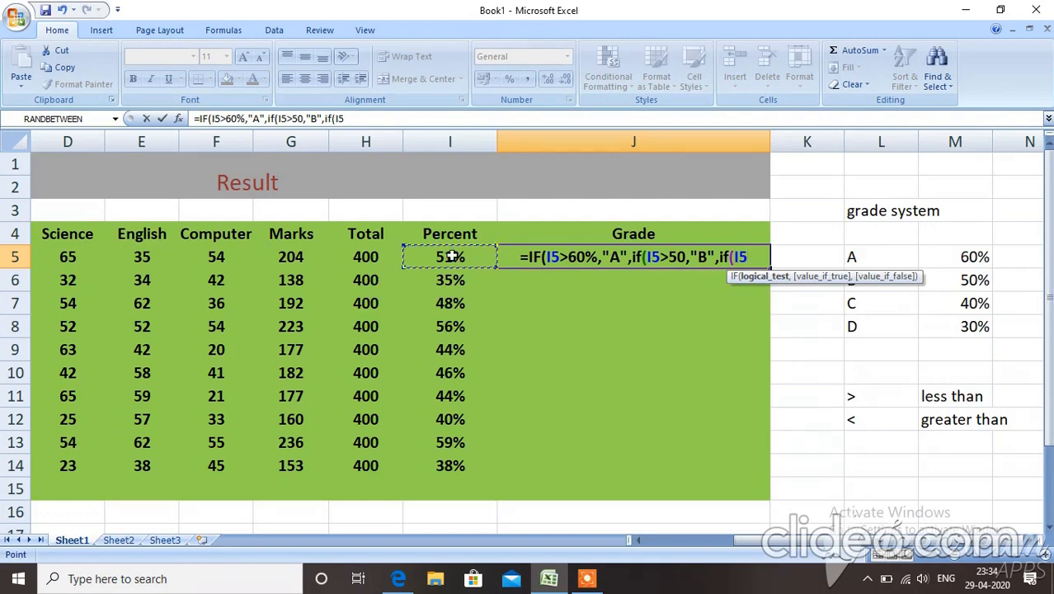
{"action": "type", "text": ">"}
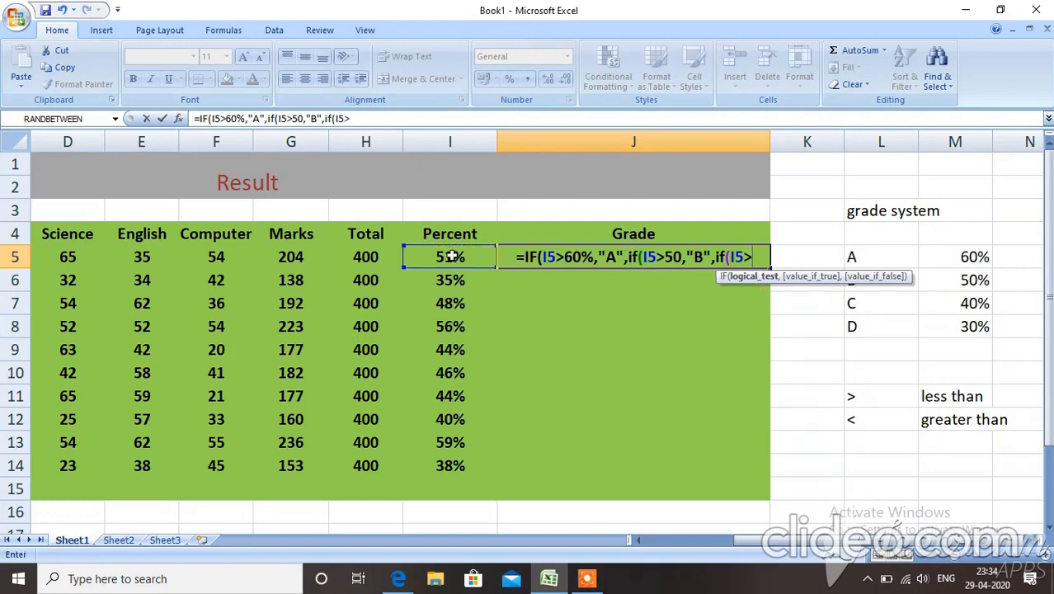
{"action": "type", "text": "40"}
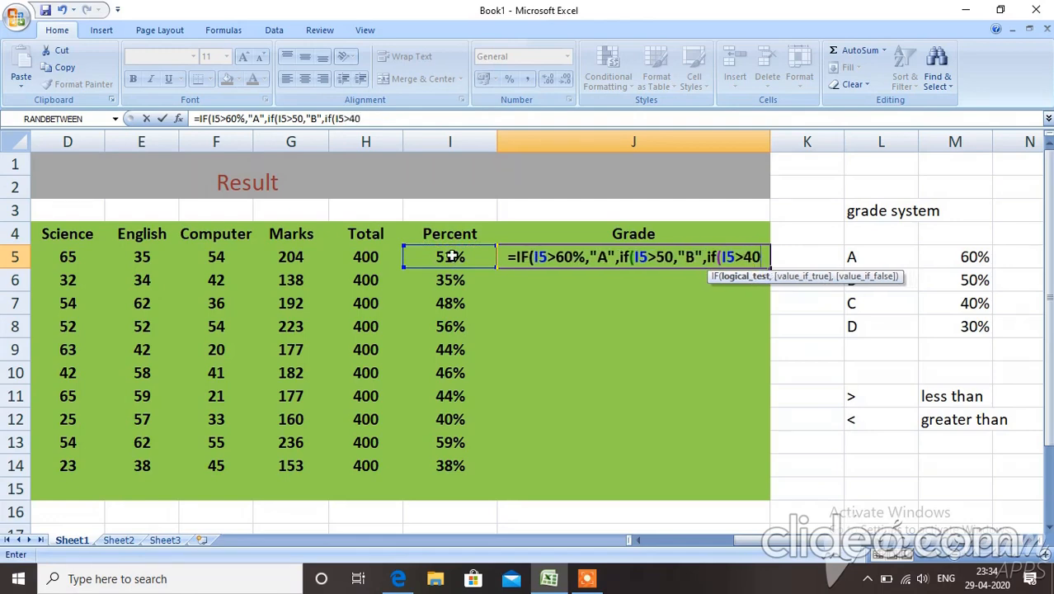
Correct the second IF's threshold in J5's formula to 50% and return to the end of the formula
{"action": "left_click", "coordinate": [674, 256]}
{"action": "type", "text": "%"}
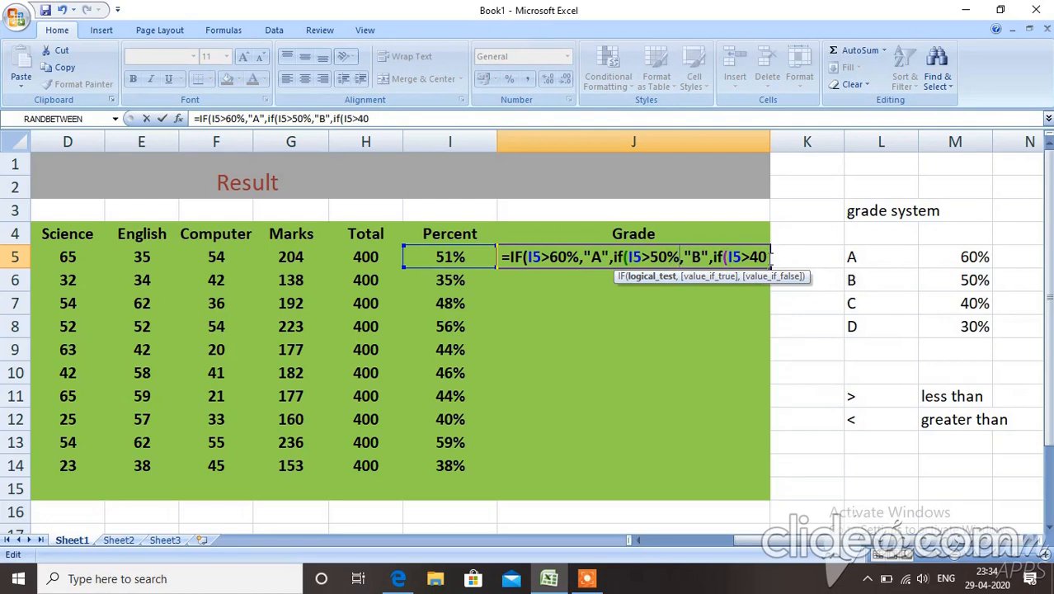
{"action": "left_click", "coordinate": [768, 257]}
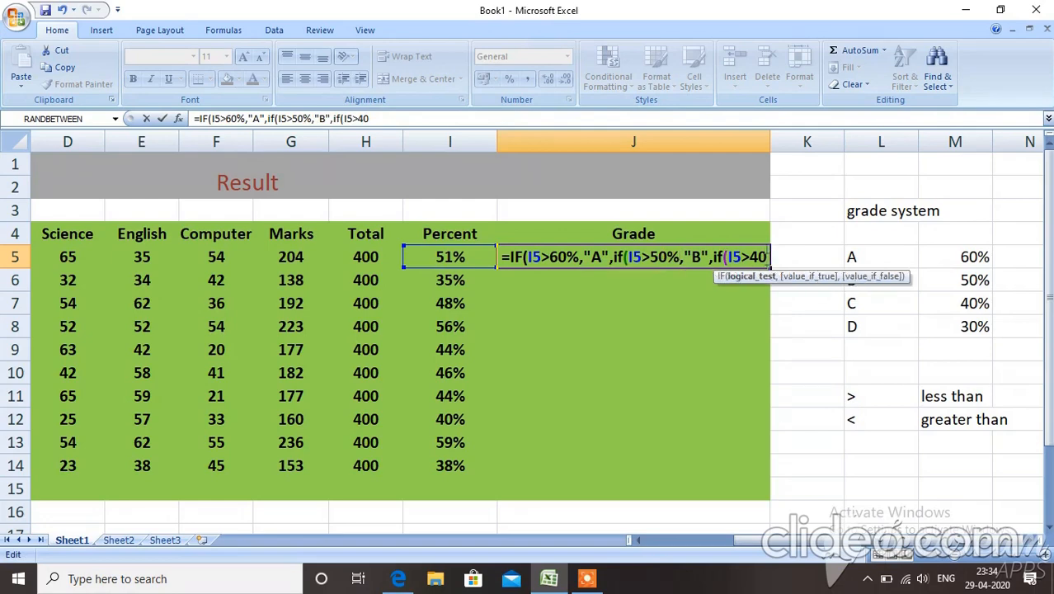
Complete the third IF's threshold in J5's formula as 40% and add "C" as its value if true
{"action": "type", "text": "%,"}
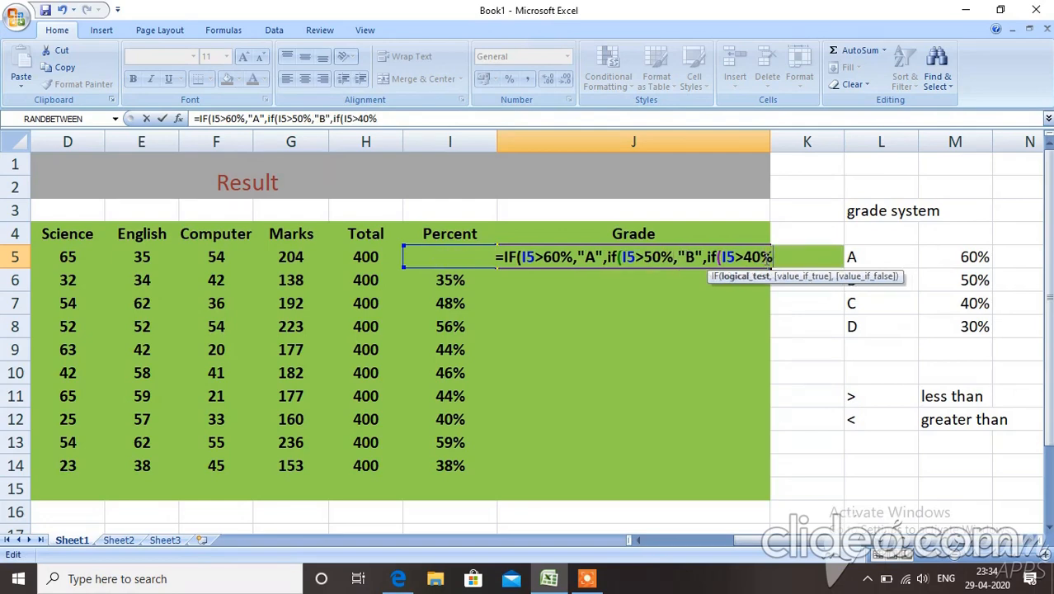
{"action": "type", "text": "\""}
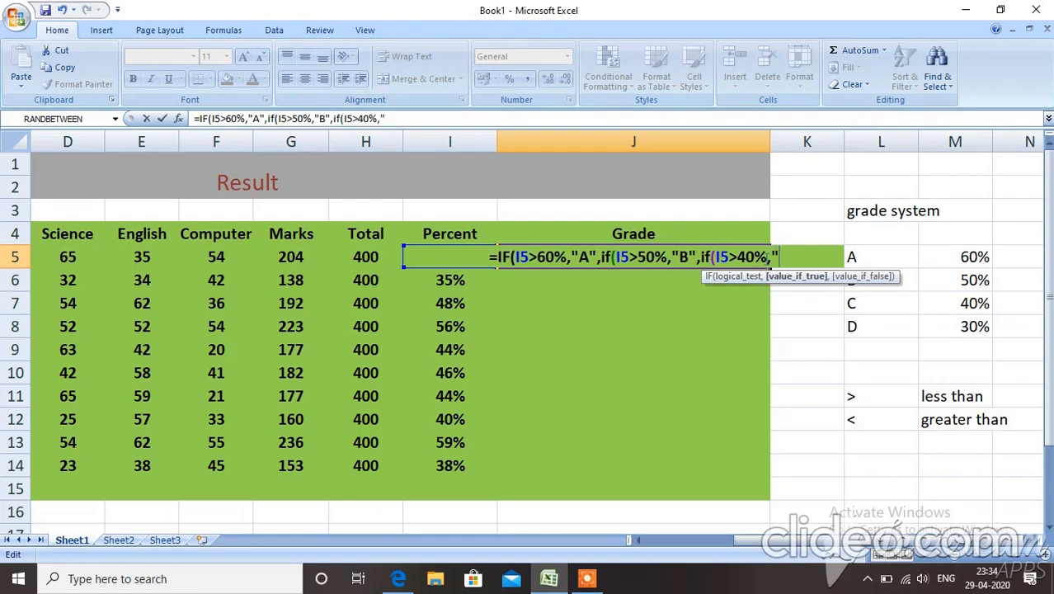
{"action": "type", "text": "C"}
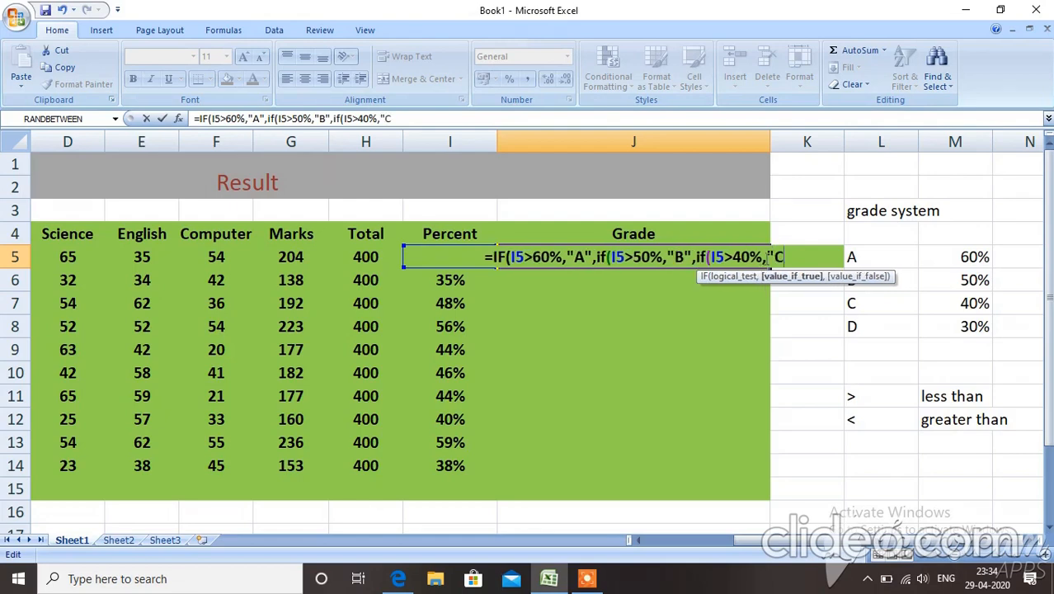
{"action": "type", "text": "\""}
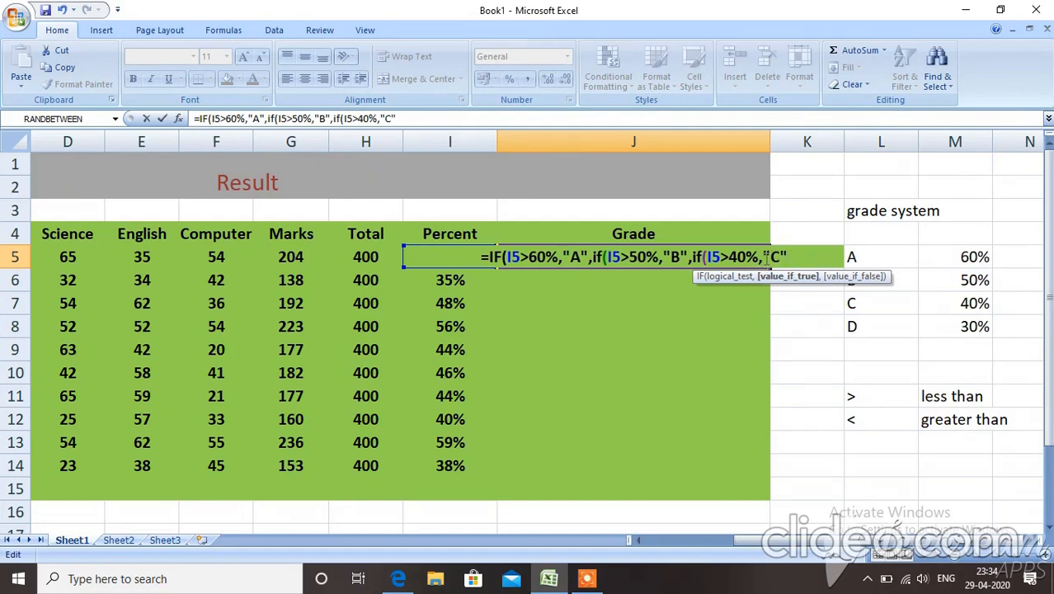
{"action": "type", "text": ","}
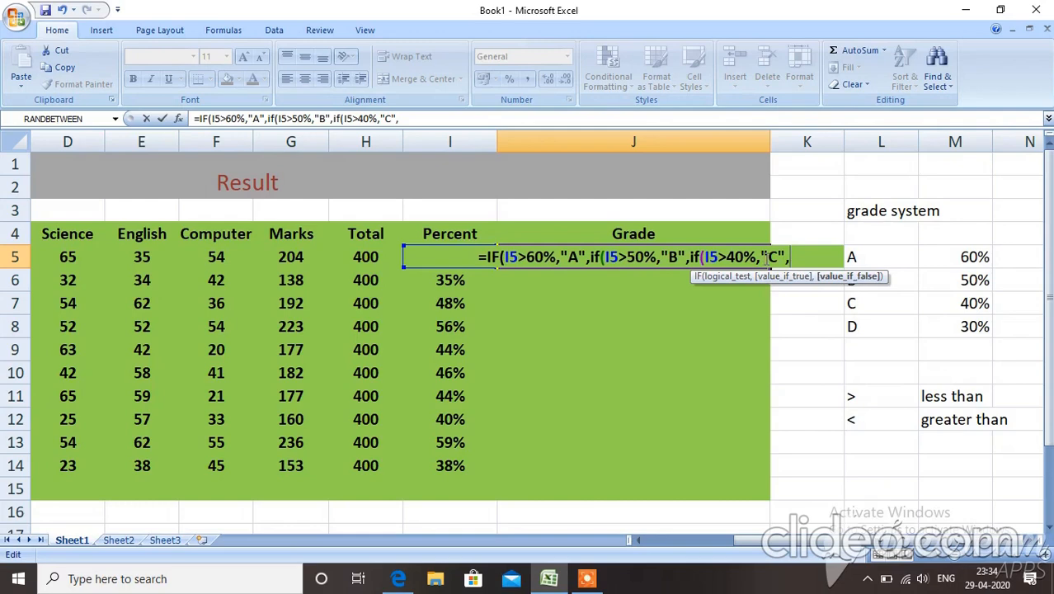
Add "D" as the final value if false in J5's formula, close the nested IFs and enter it, accepting the proposed bracket correction
{"action": "type", "text": "\""}
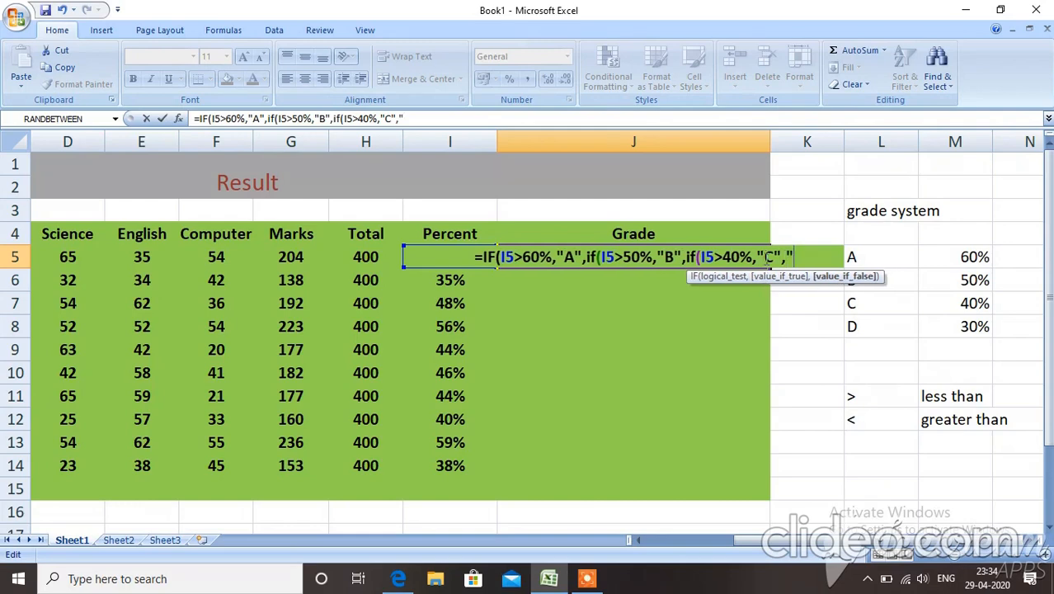
{"action": "type", "text": "D"}
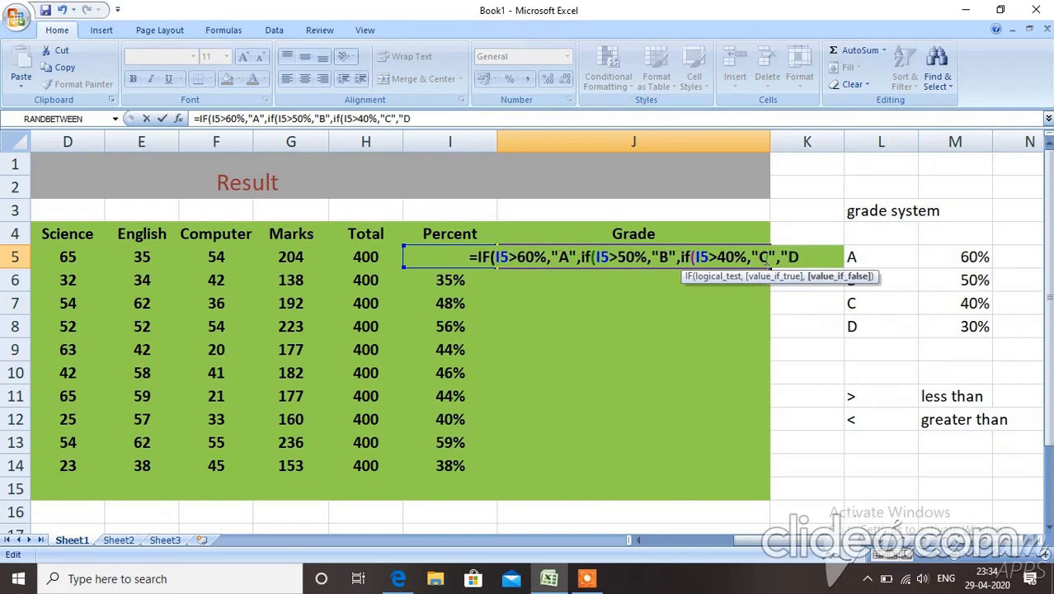
{"action": "type", "text": "\""}
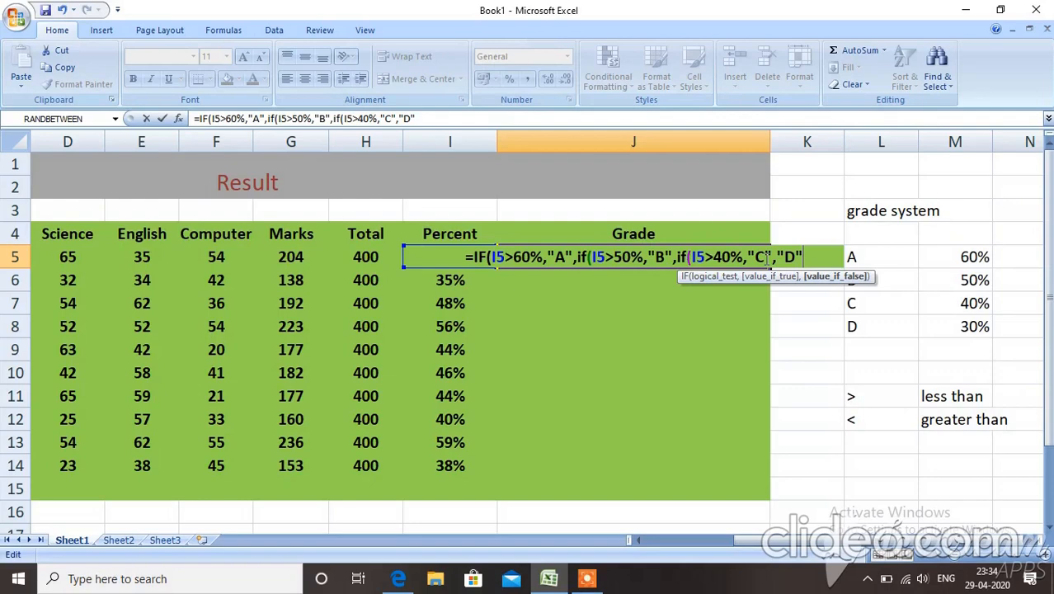
{"action": "type", "text": "))"}
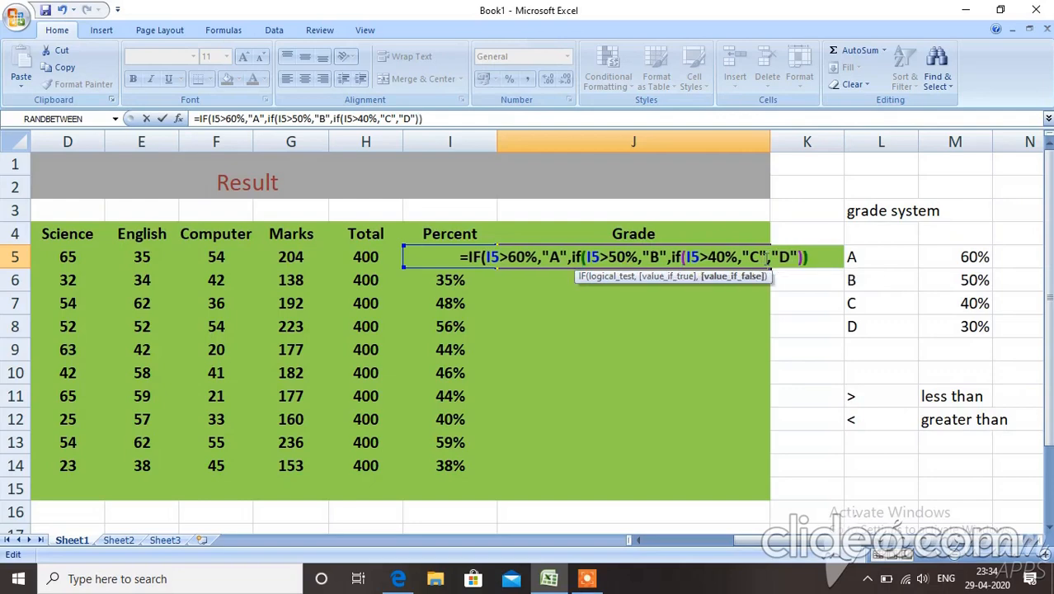
{"action": "type", "text": ")"}
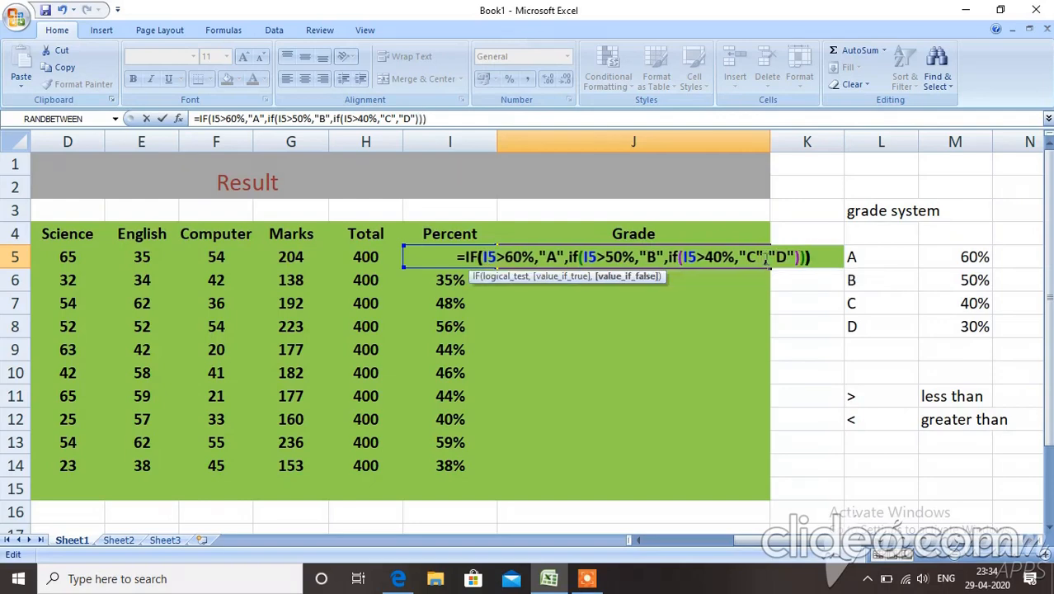
{"action": "type", "text": ")"}
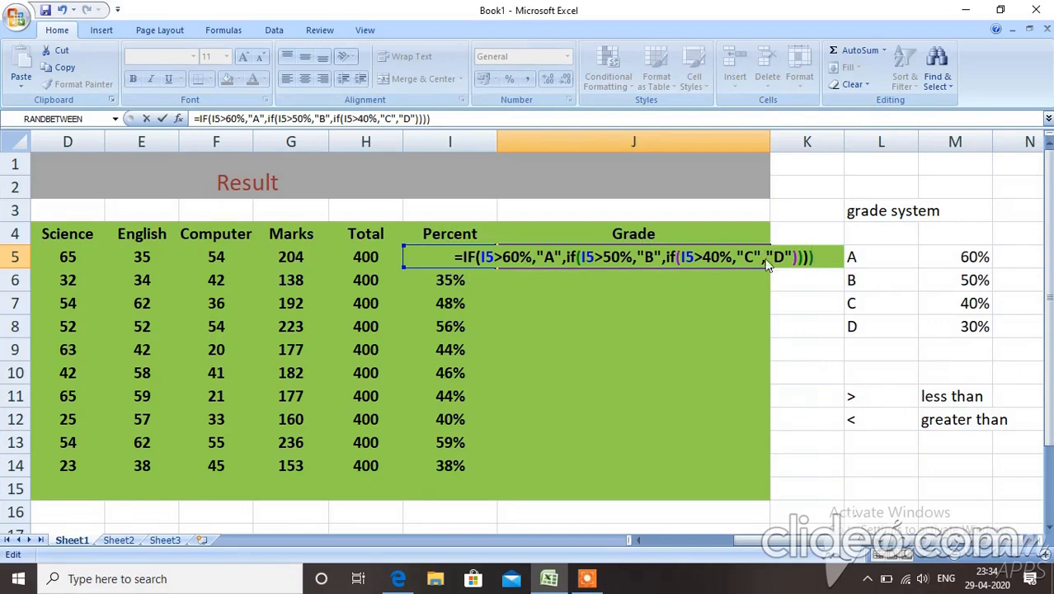
{"action": "key", "text": "Return"}
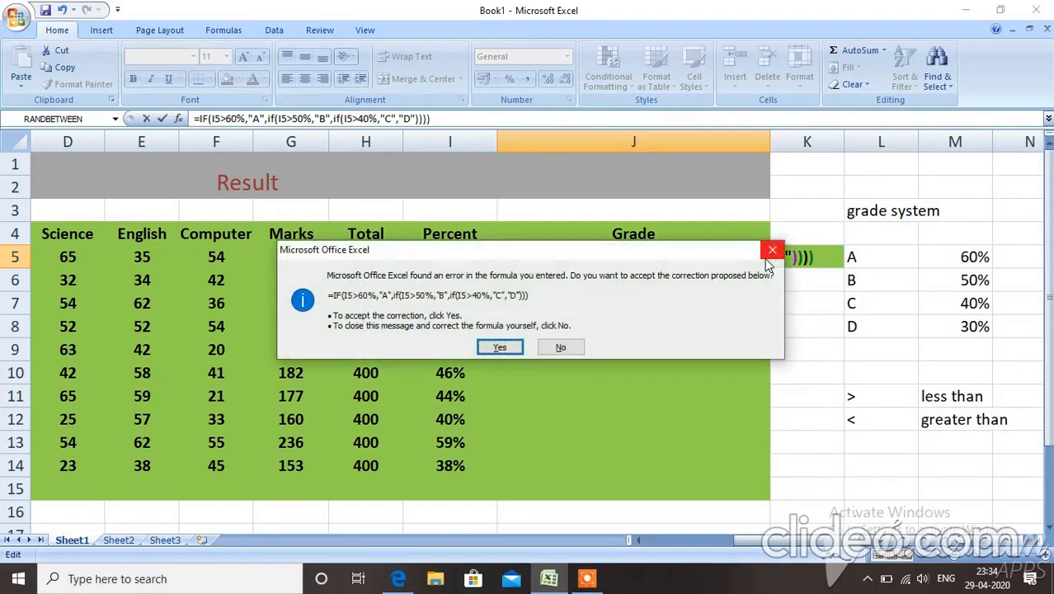
{"action": "left_click", "coordinate": [501, 347]}
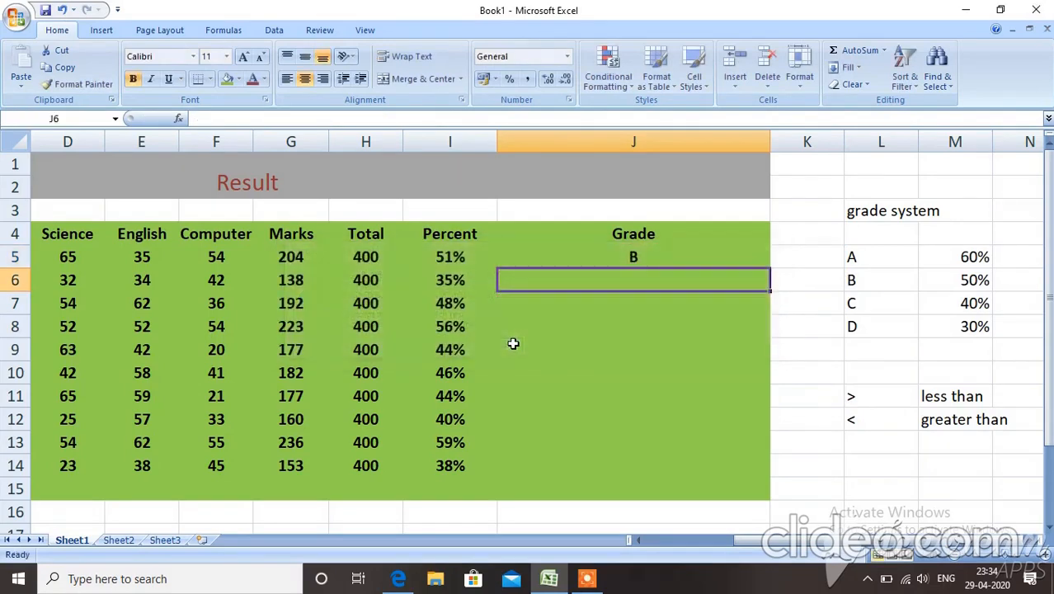
Review J5's nested IF formula against the student's percentage in I5
{"action": "left_click", "coordinate": [602, 259]}
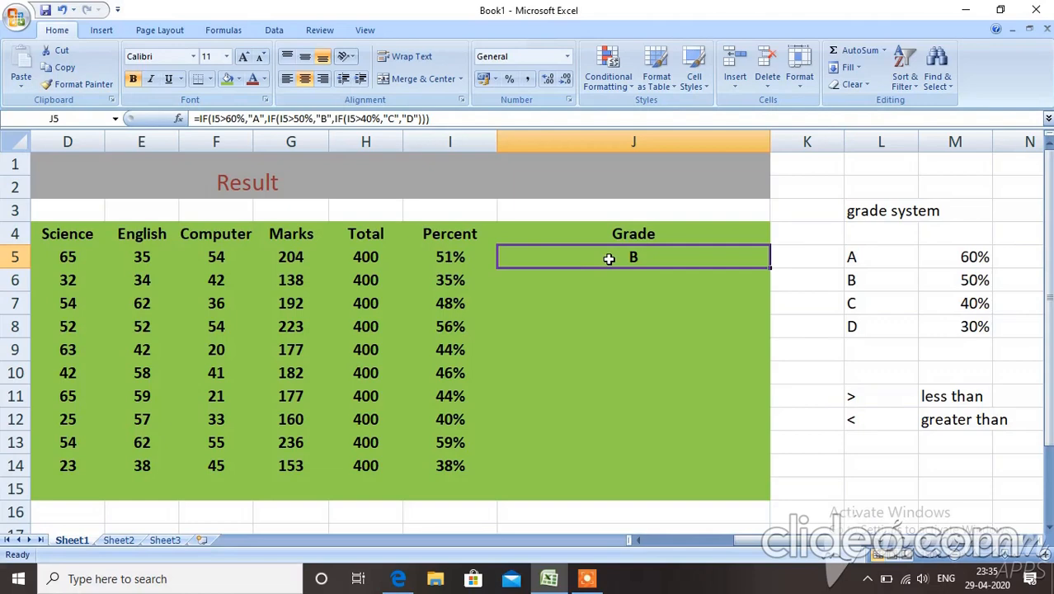
{"action": "left_click", "coordinate": [221, 120]}
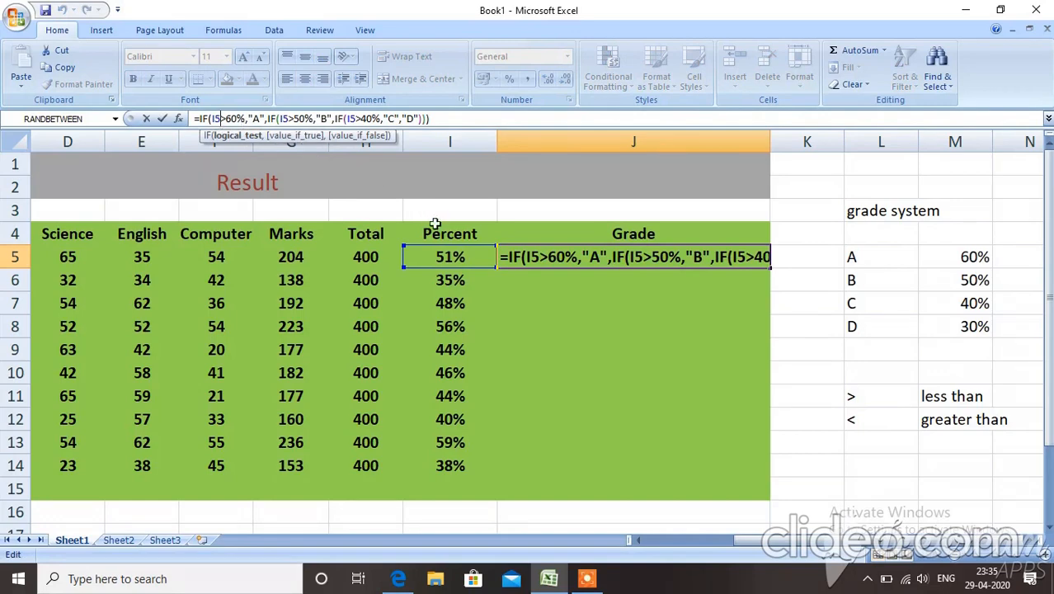
{"action": "left_click", "coordinate": [451, 249]}
{"action": "left_click", "coordinate": [462, 256]}
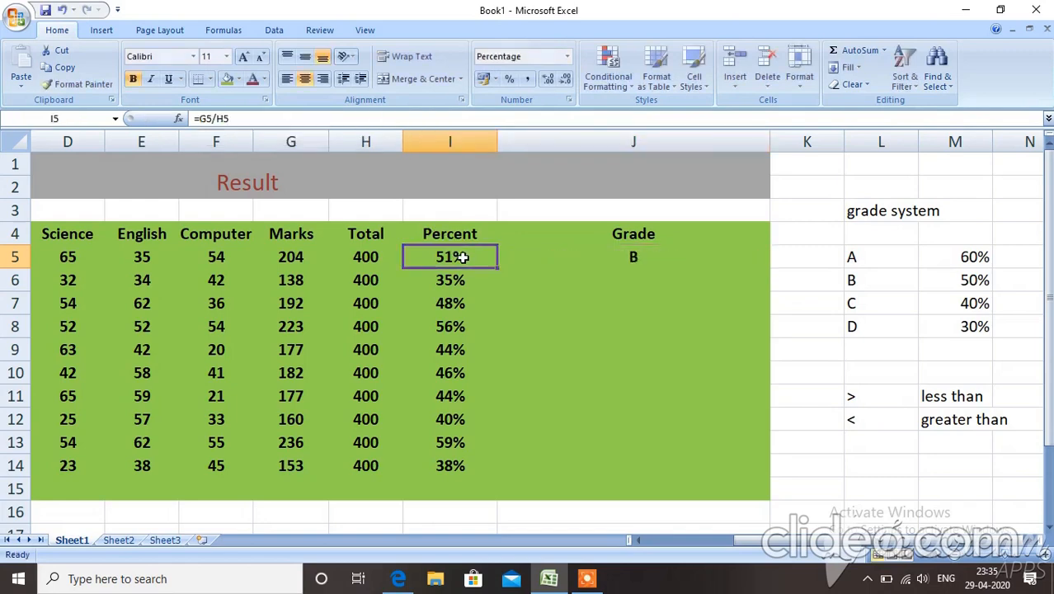
{"action": "left_click", "coordinate": [540, 258]}
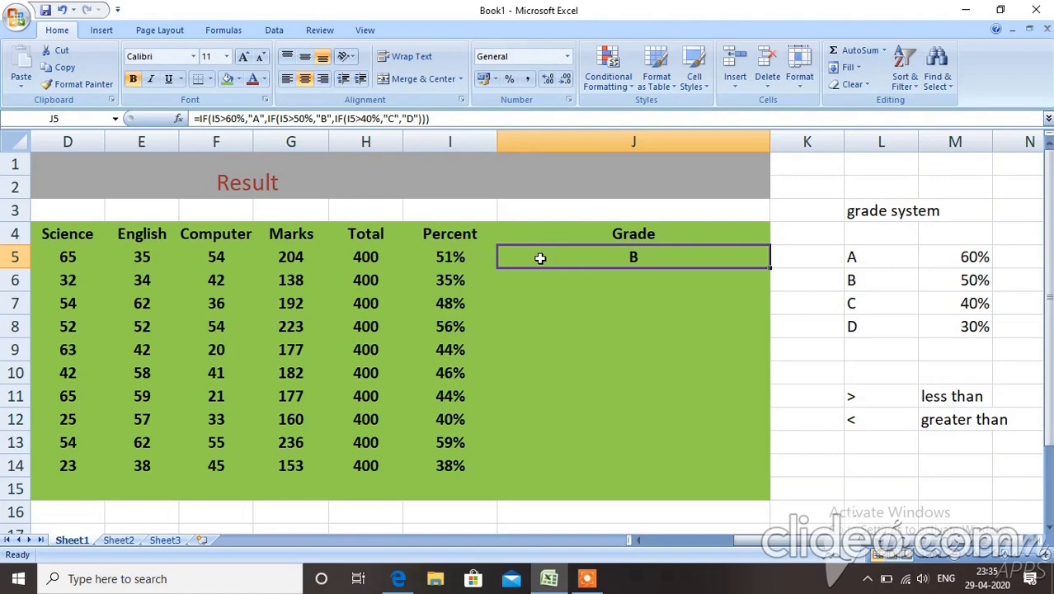
Start an IF formula in J6 that tests I6>60% and returns "A" if true
{"action": "left_click", "coordinate": [534, 283]}
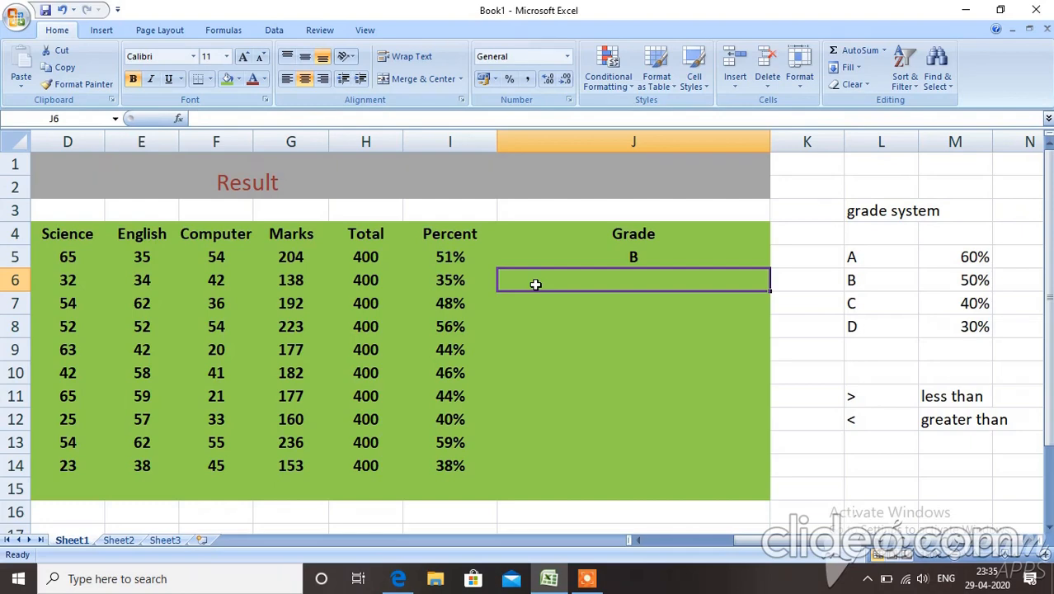
{"action": "type", "text": "="}
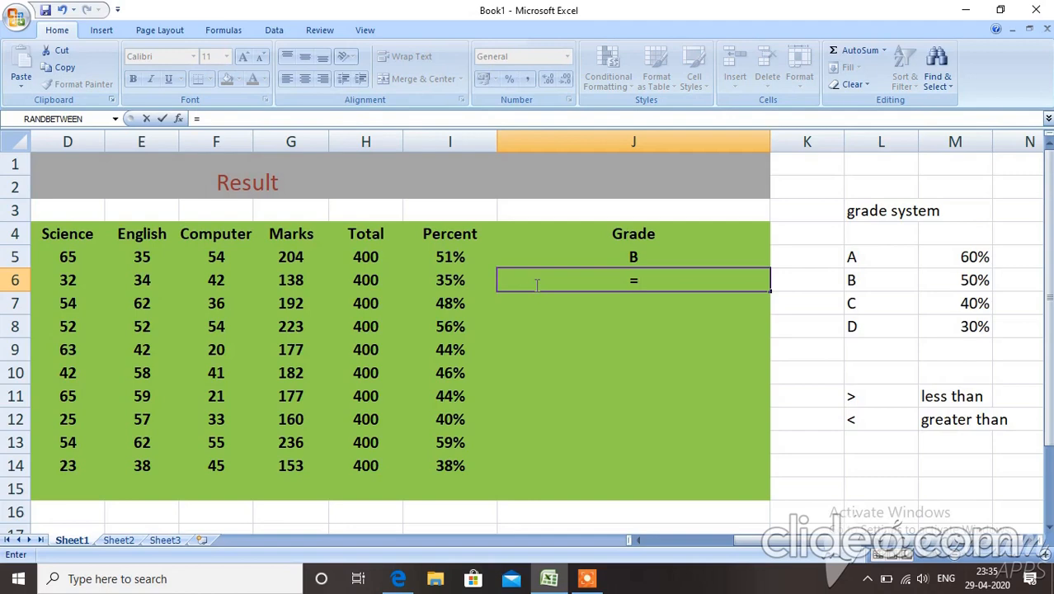
{"action": "type", "text": "if"}
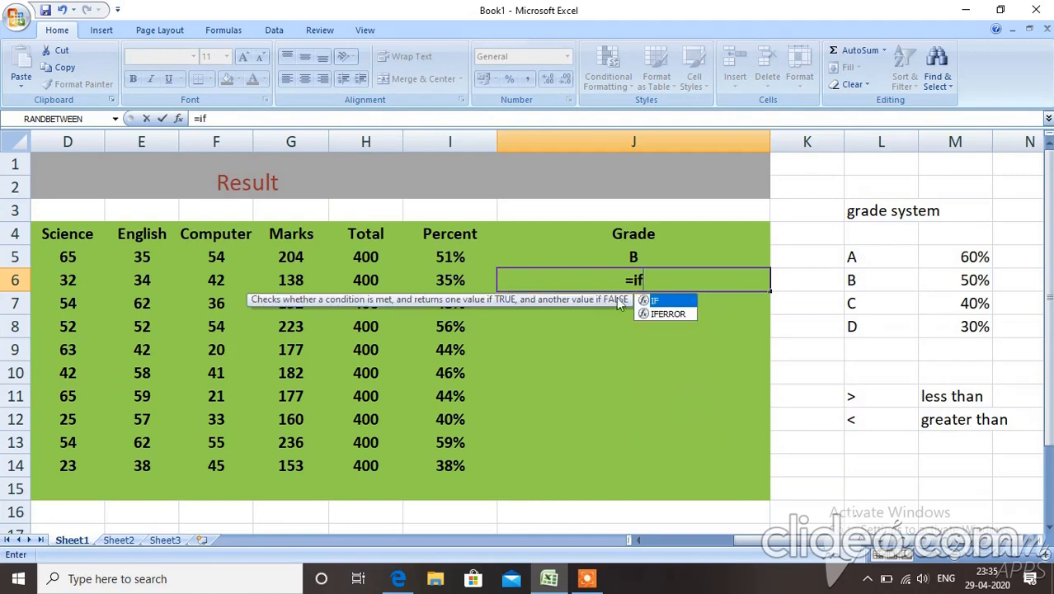
{"action": "type", "text": "("}
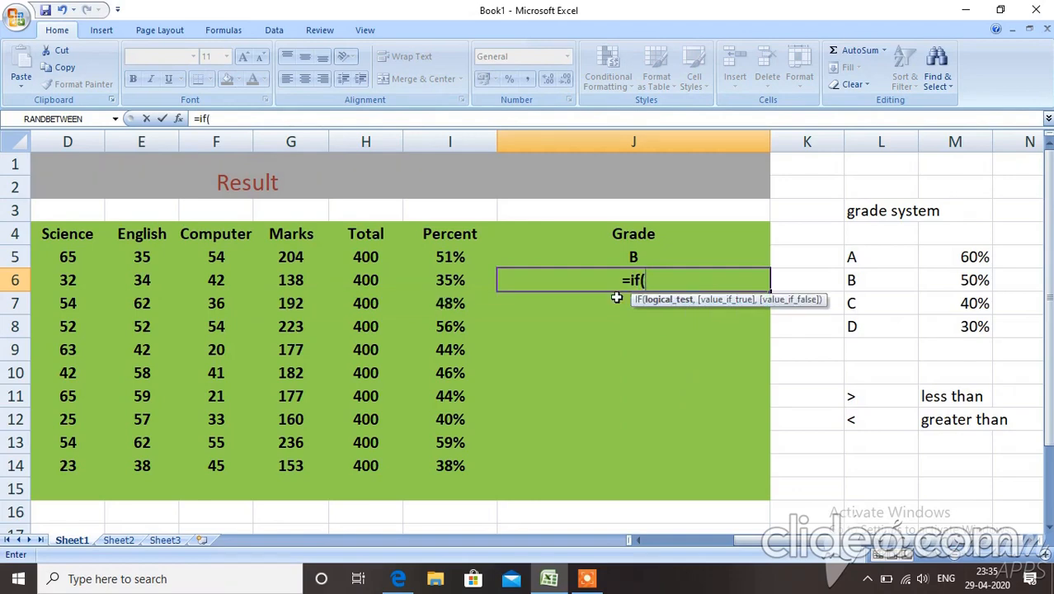
{"action": "left_click", "coordinate": [435, 282]}
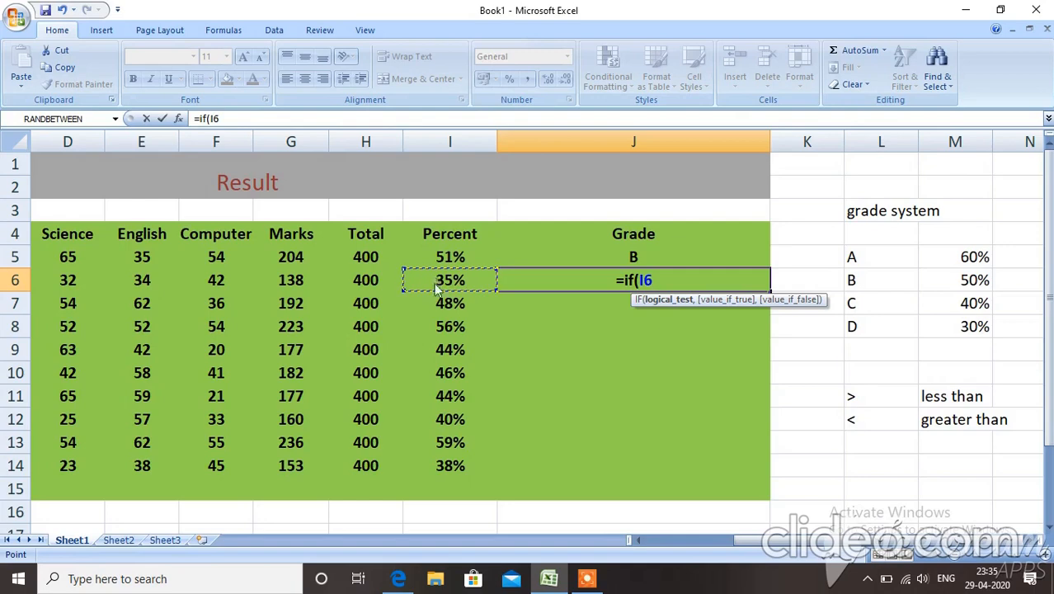
{"action": "type", "text": ">"}
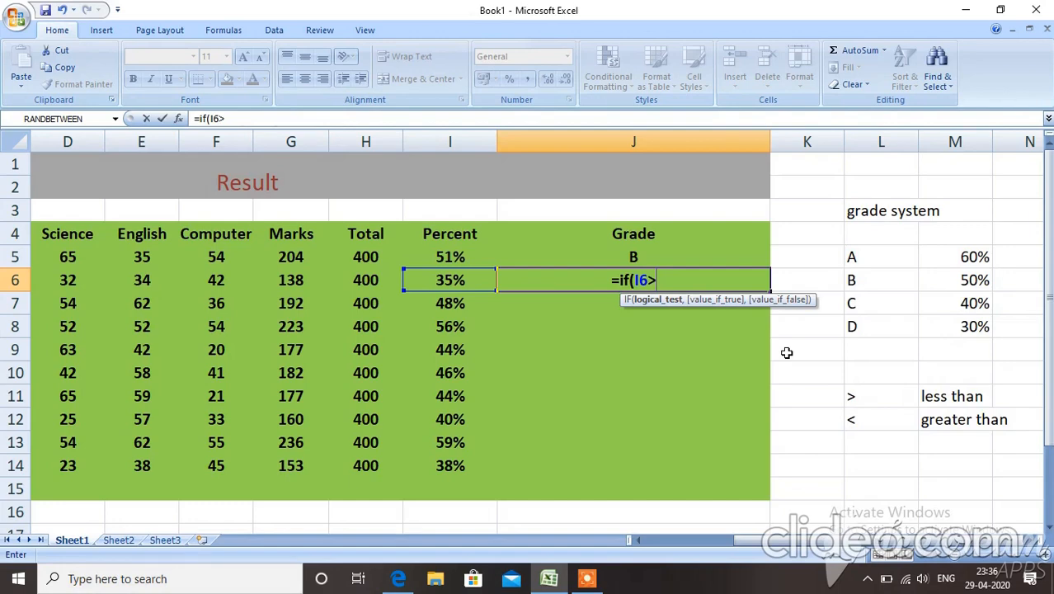
{"action": "type", "text": "^)"}
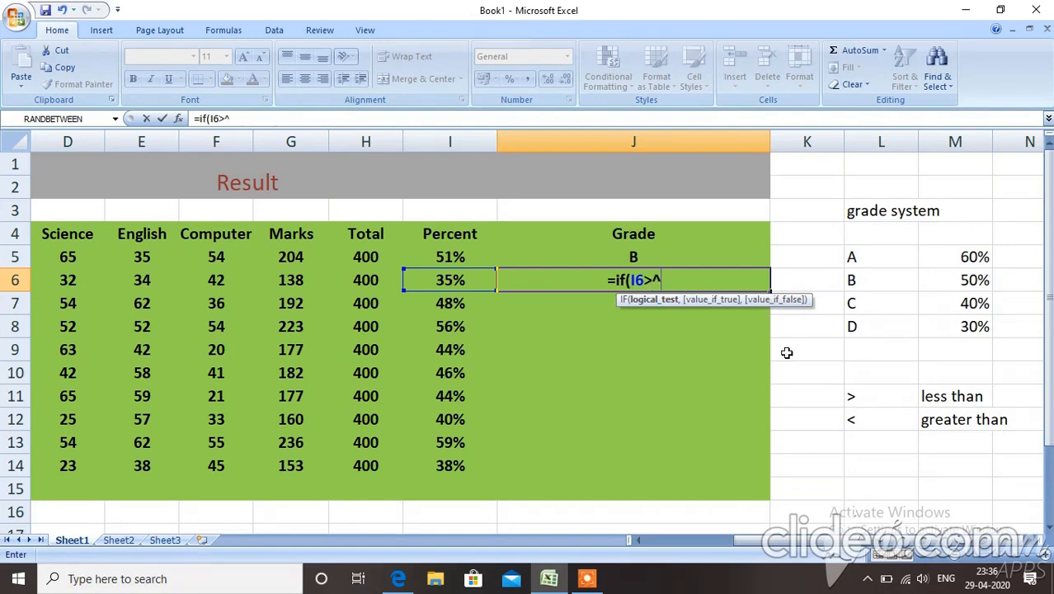
{"action": "key", "text": "BackSpace"}
{"action": "key", "text": "BackSpace"}
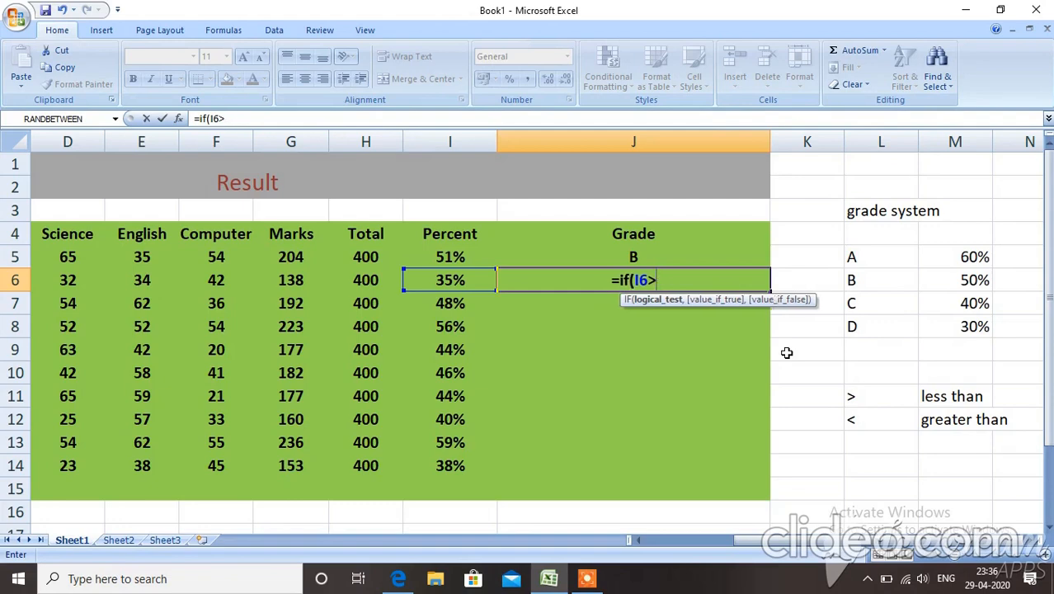
{"action": "type", "text": "60%"}
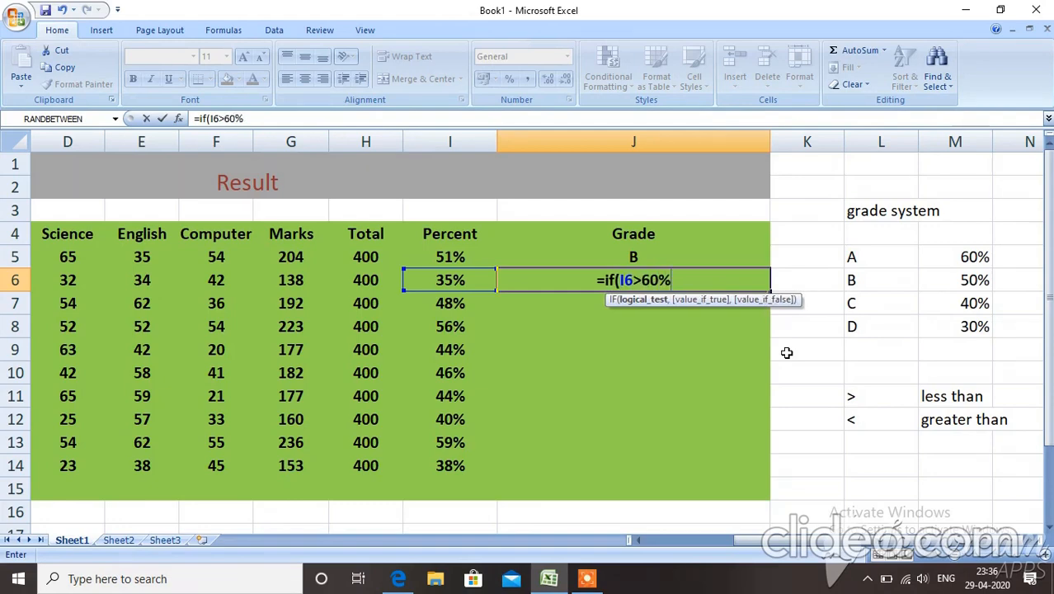
{"action": "type", "text": ","}
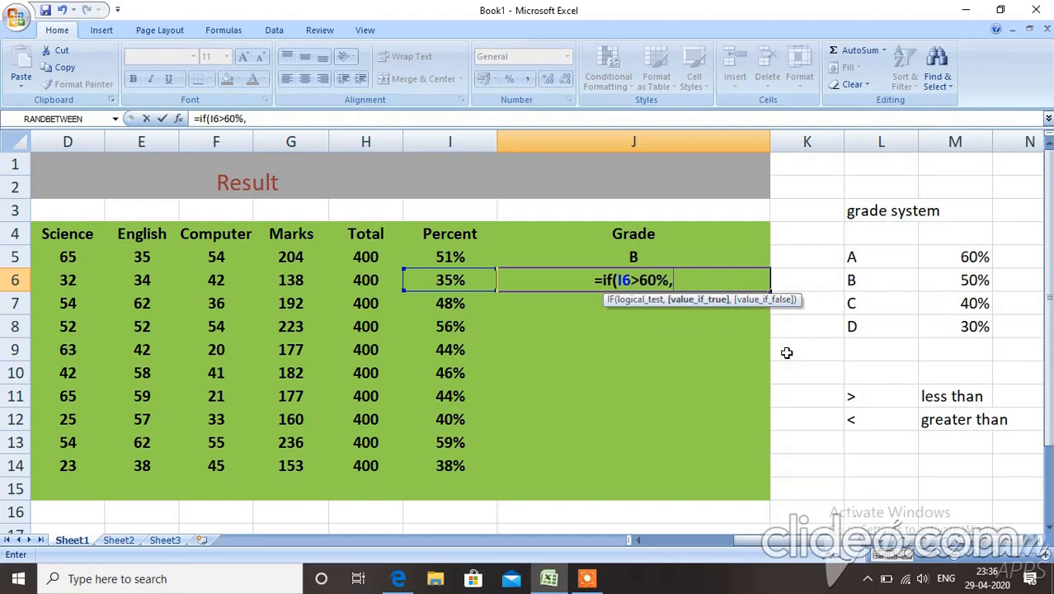
{"action": "type", "text": "\"A"}
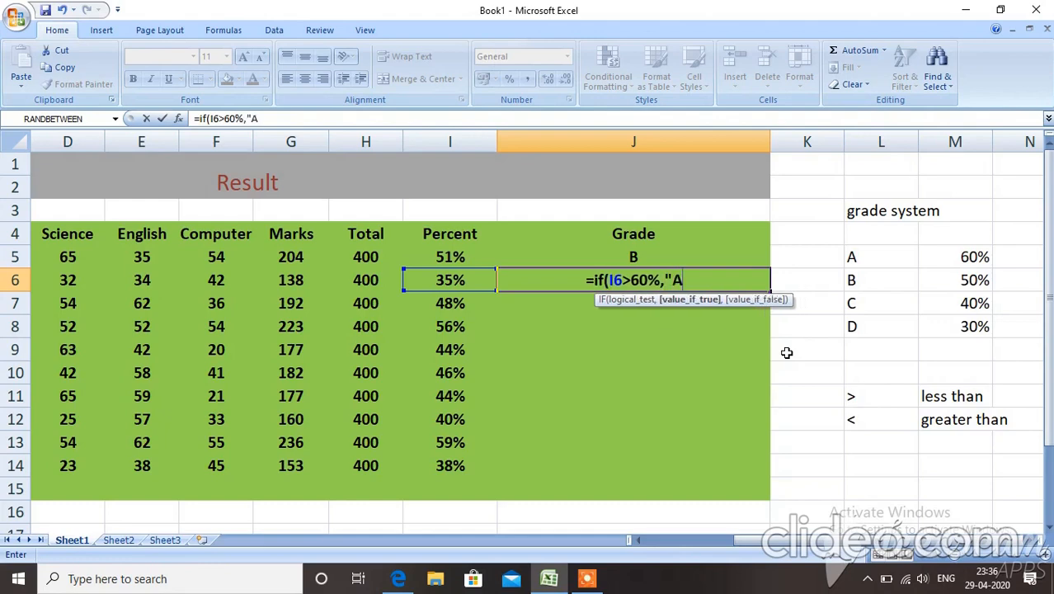
{"action": "type", "text": "\","}
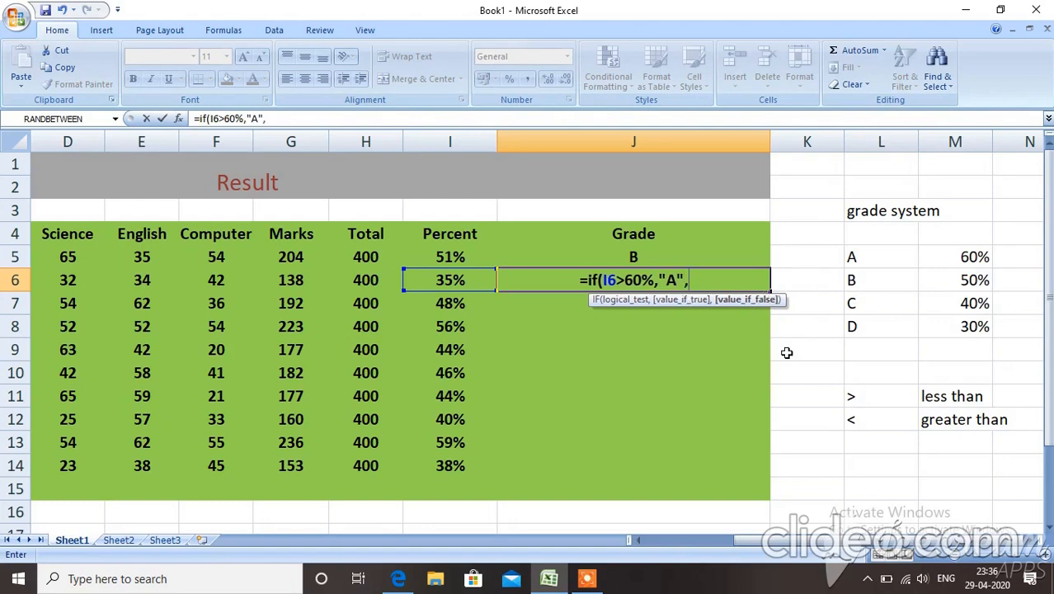
Nest a second IF in J6's formula that tests I6>50% and returns "B" if true
{"action": "type", "text": "if"}
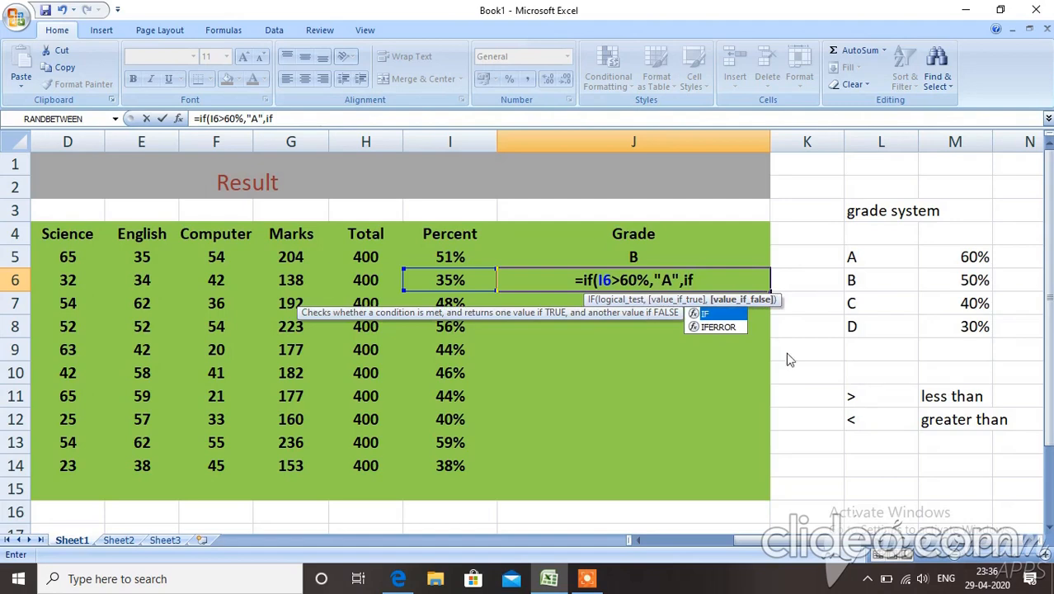
{"action": "type", "text": "("}
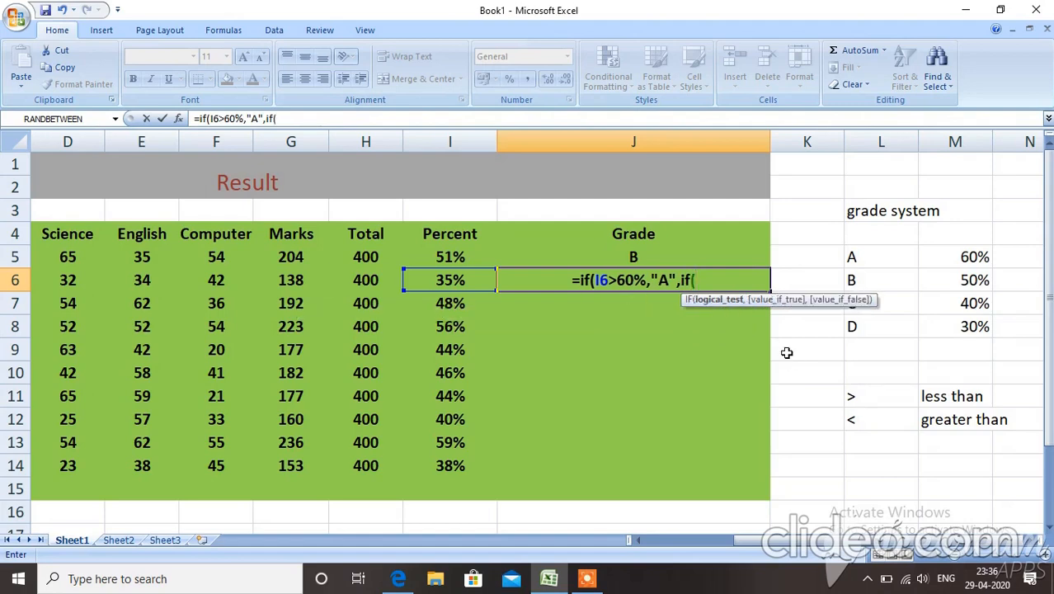
{"action": "left_click", "coordinate": [453, 281]}
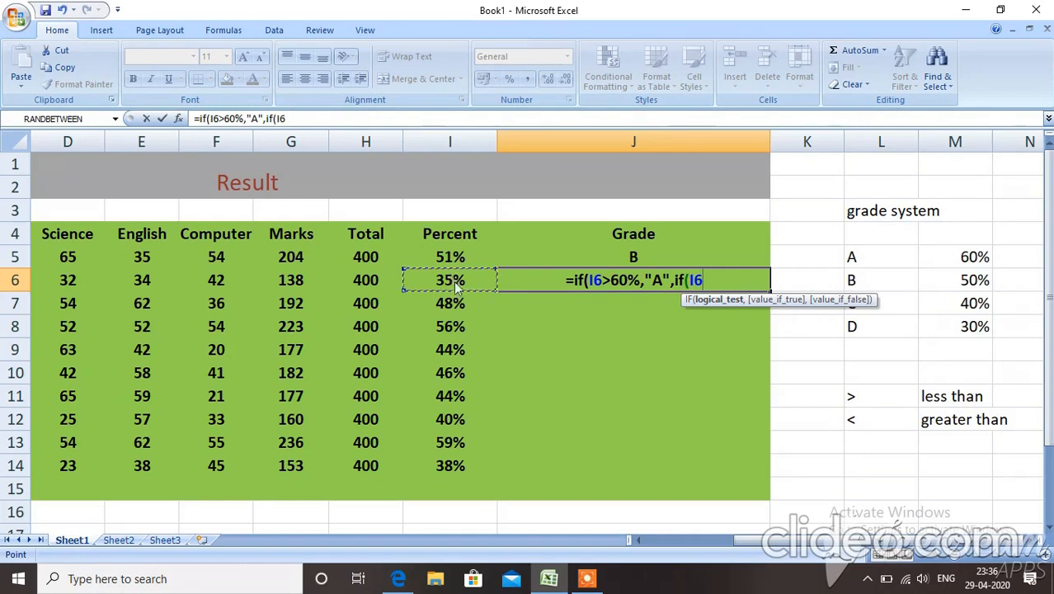
{"action": "type", "text": ">"}
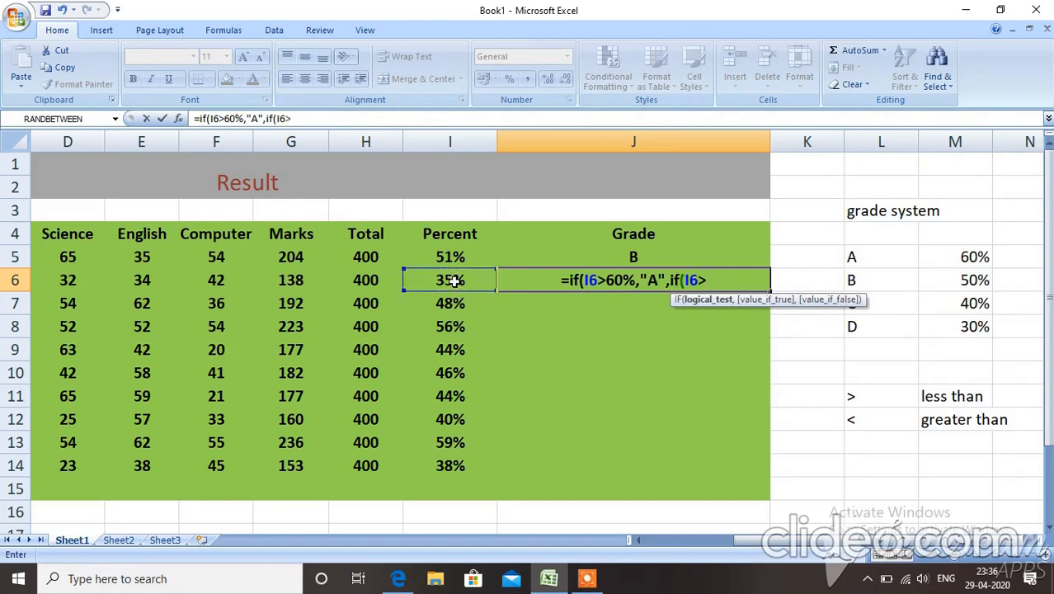
{"action": "type", "text": "50%"}
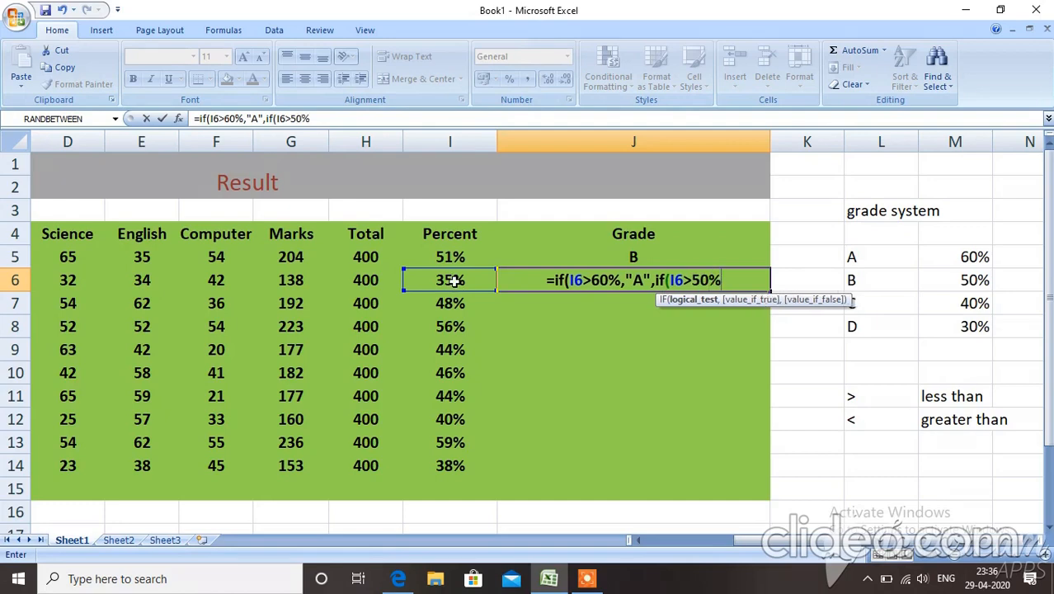
{"action": "type", "text": ","}
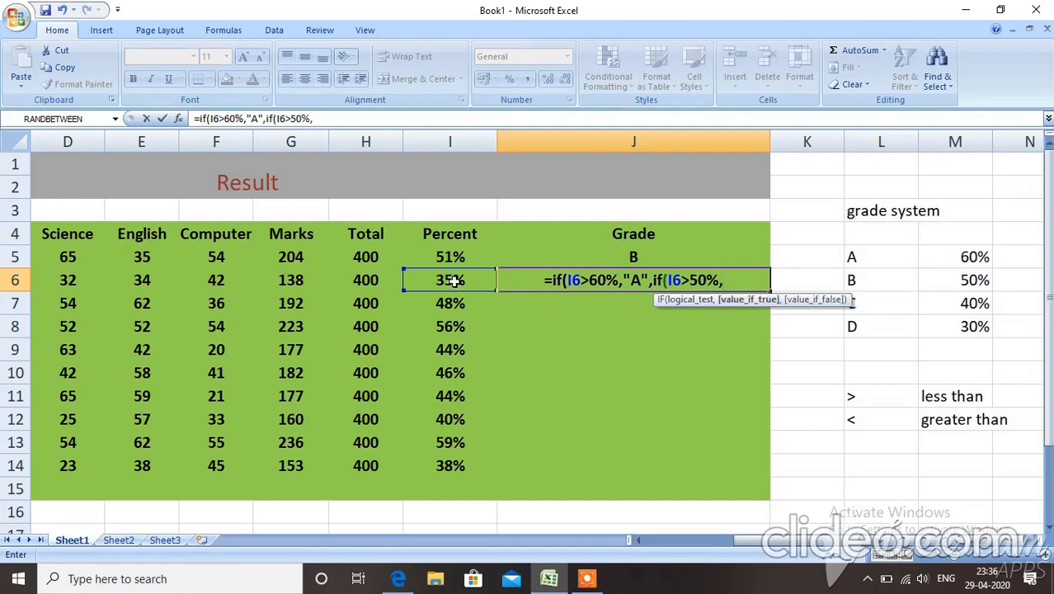
{"action": "type", "text": "\""}
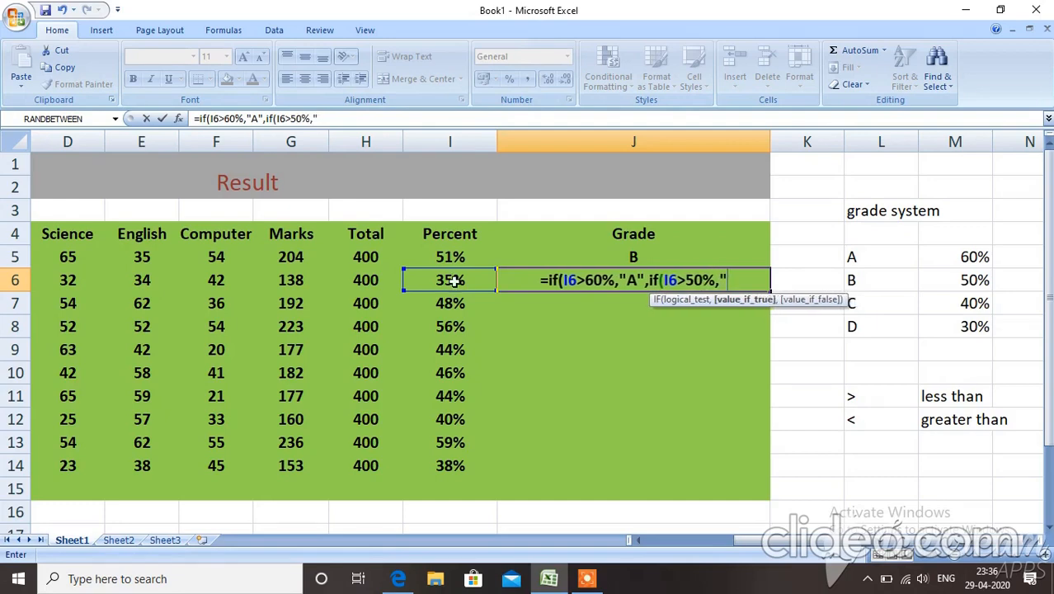
{"action": "type", "text": "B"}
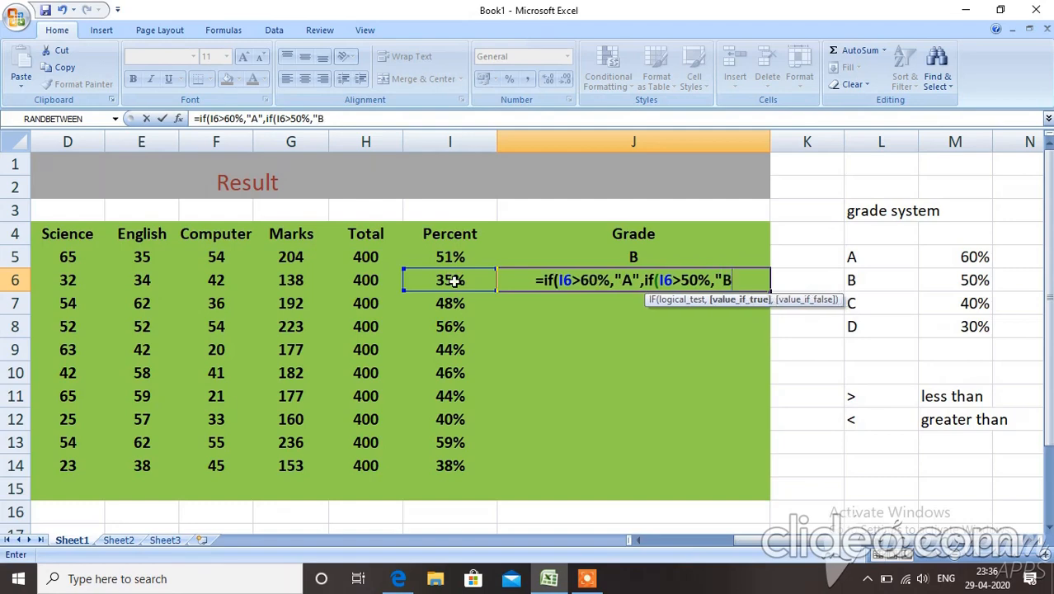
{"action": "type", "text": "\""}
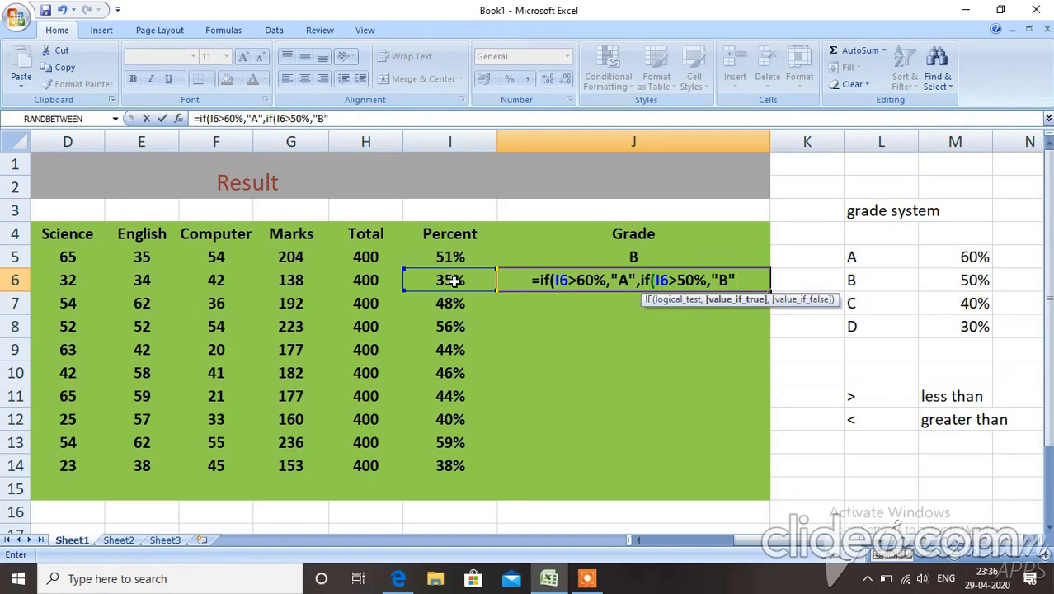
{"action": "type", "text": ","}
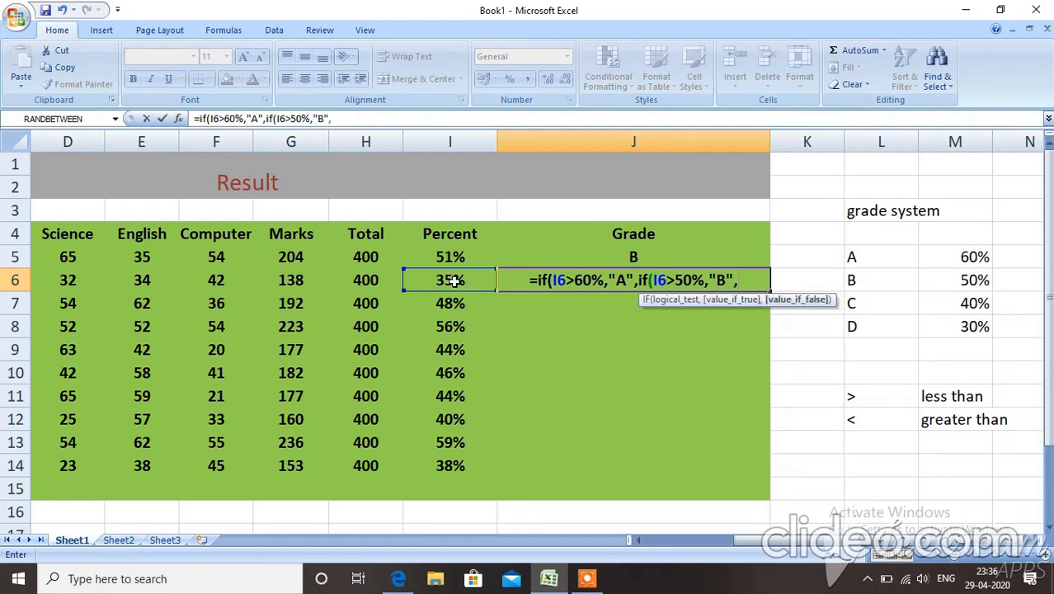
Nest a third IF in J6's formula that tests I6>40% and returns "C" if true
{"action": "type", "text": "if"}
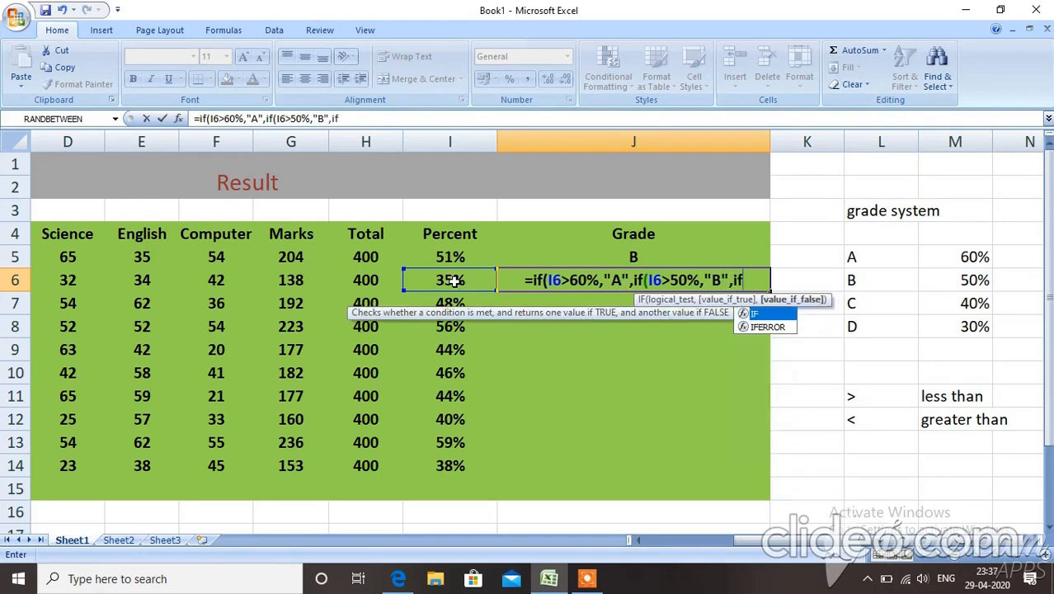
{"action": "type", "text": "("}
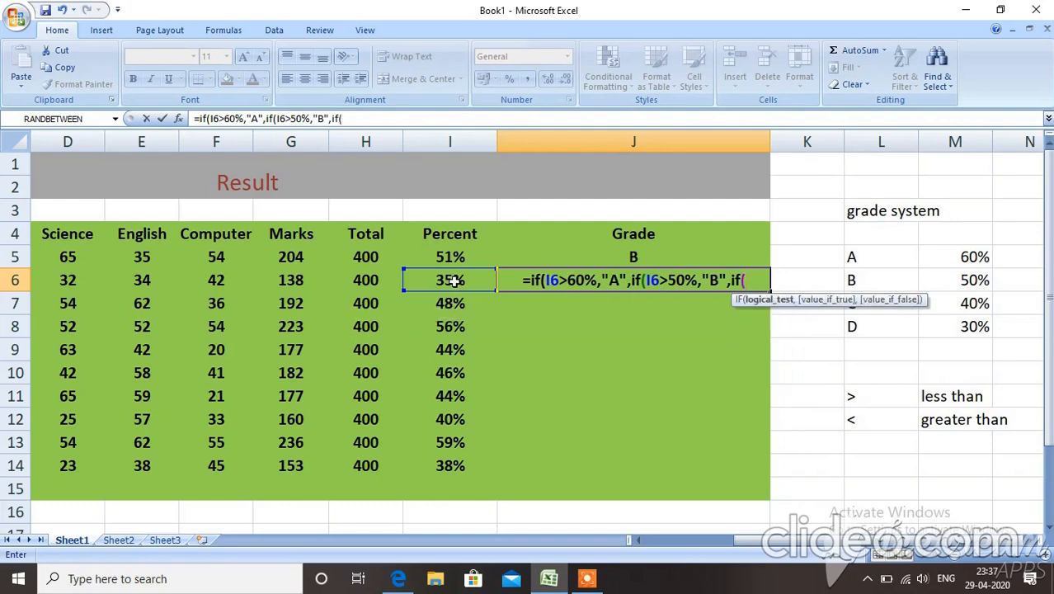
{"action": "left_click", "coordinate": [452, 281]}
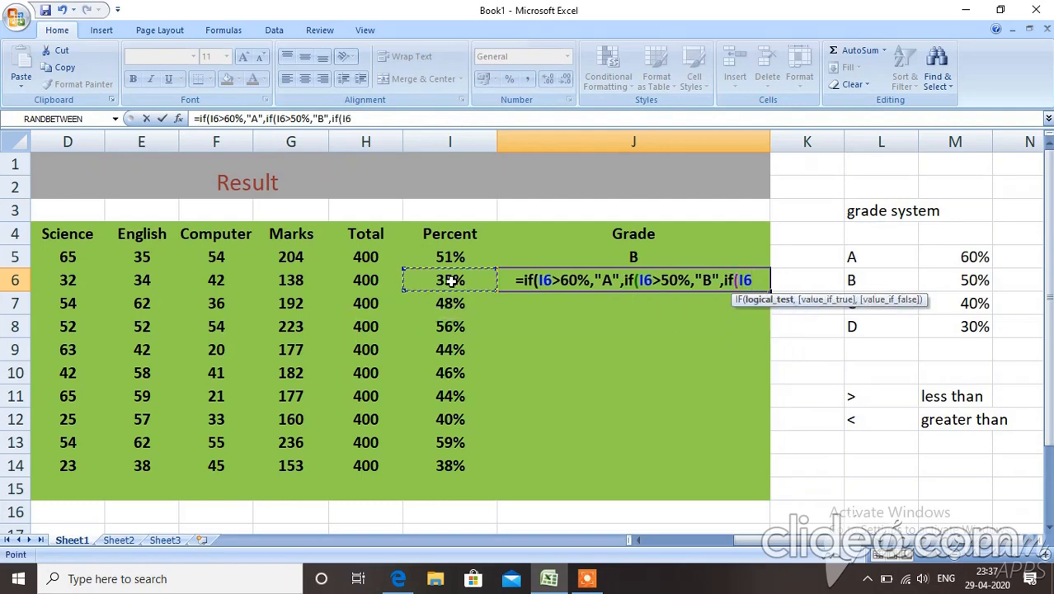
{"action": "type", "text": ">"}
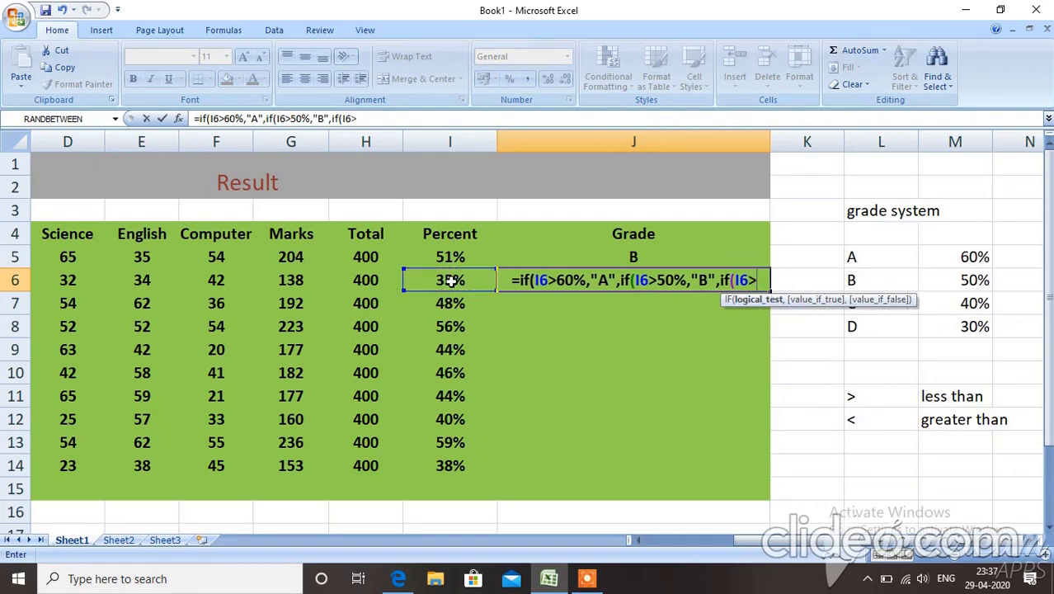
{"action": "type", "text": "40"}
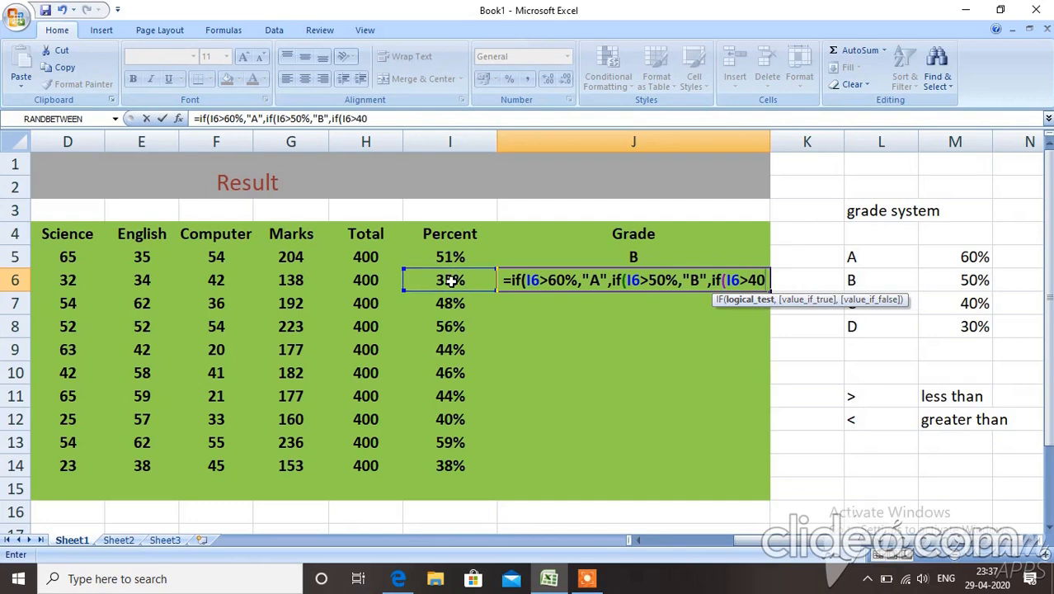
{"action": "type", "text": "%"}
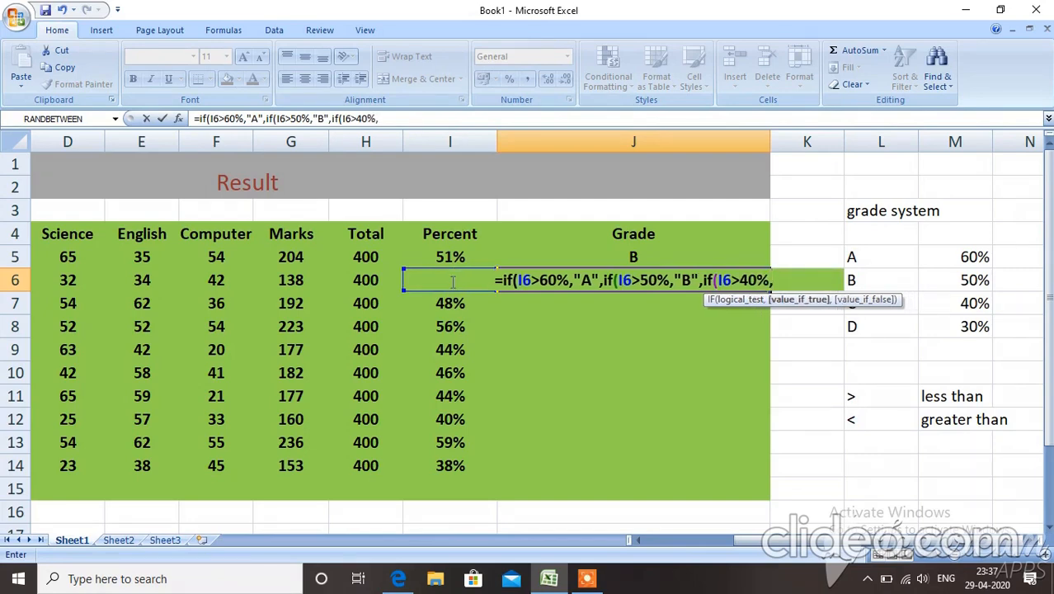
{"action": "type", "text": ",\""}
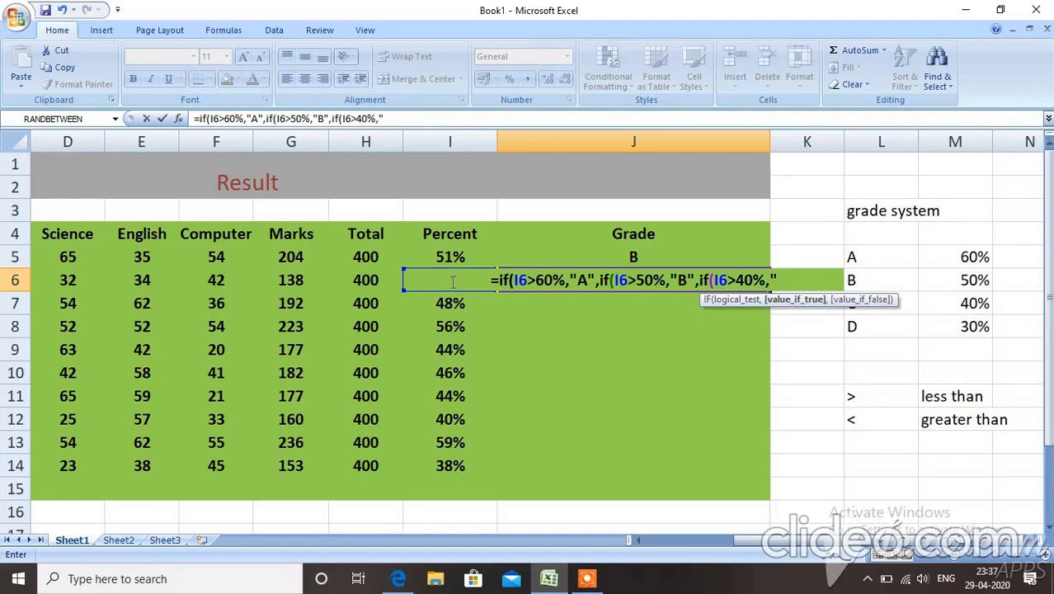
{"action": "type", "text": "C"}
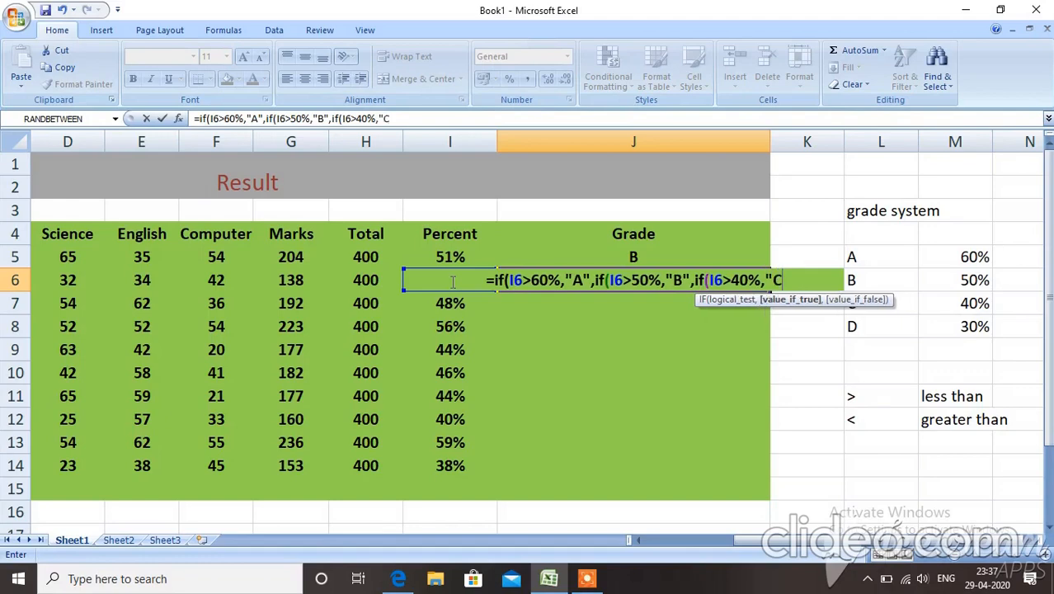
{"action": "type", "text": "\","}
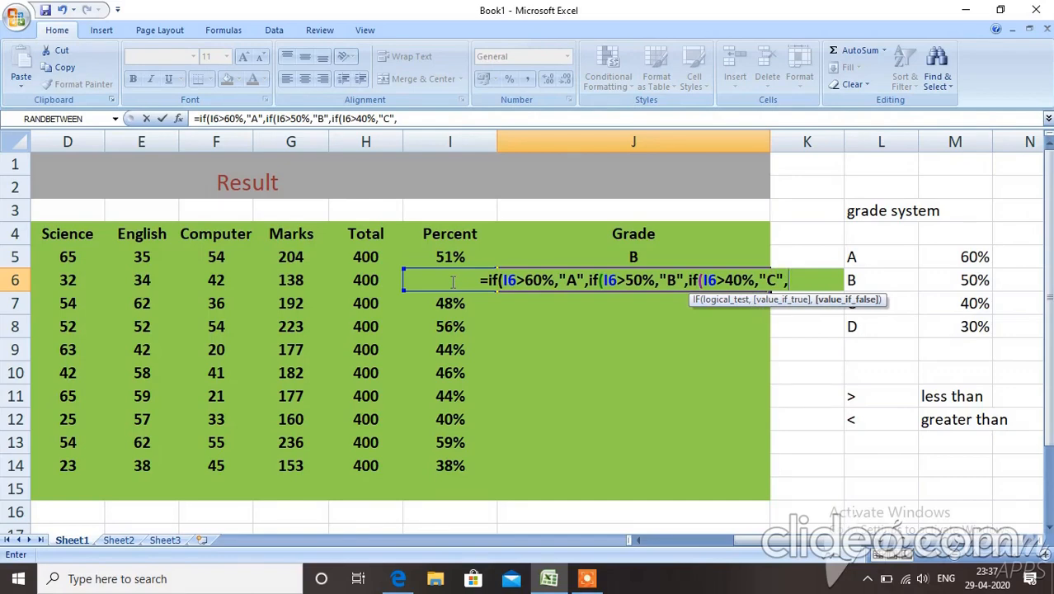
Add "D" as the final value if false in J6's formula, close the nested IFs and enter it, accepting the proposed bracket correction
{"action": "type", "text": "\"D"}
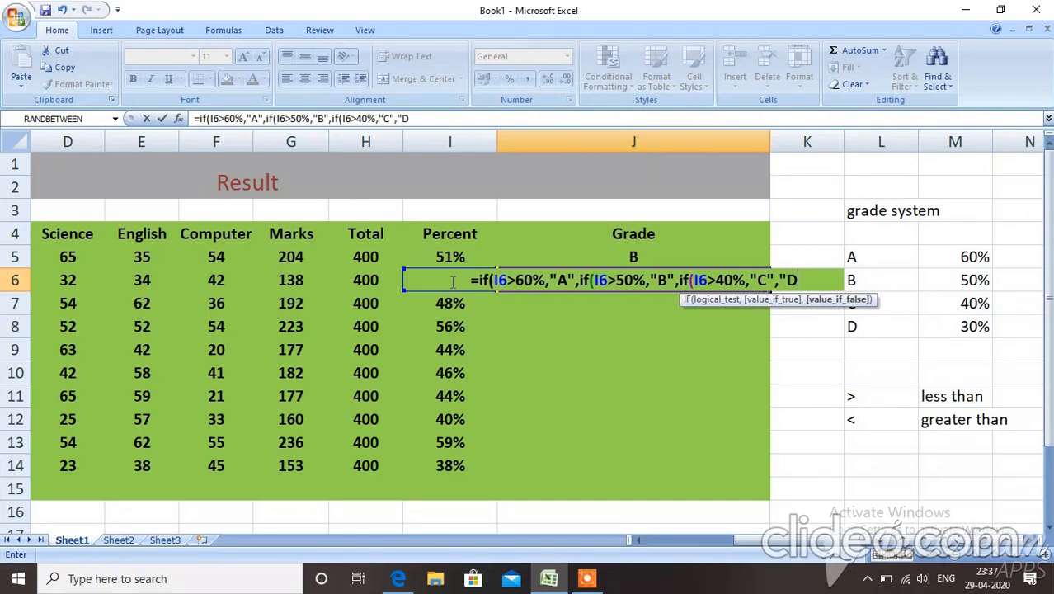
{"action": "type", "text": "\""}
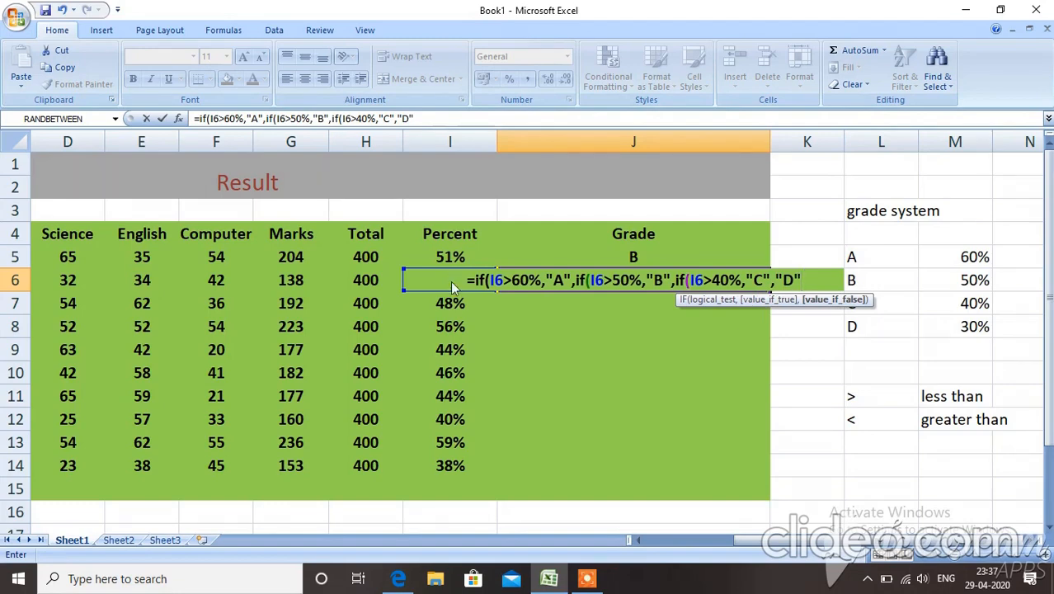
{"action": "type", "text": "))"}
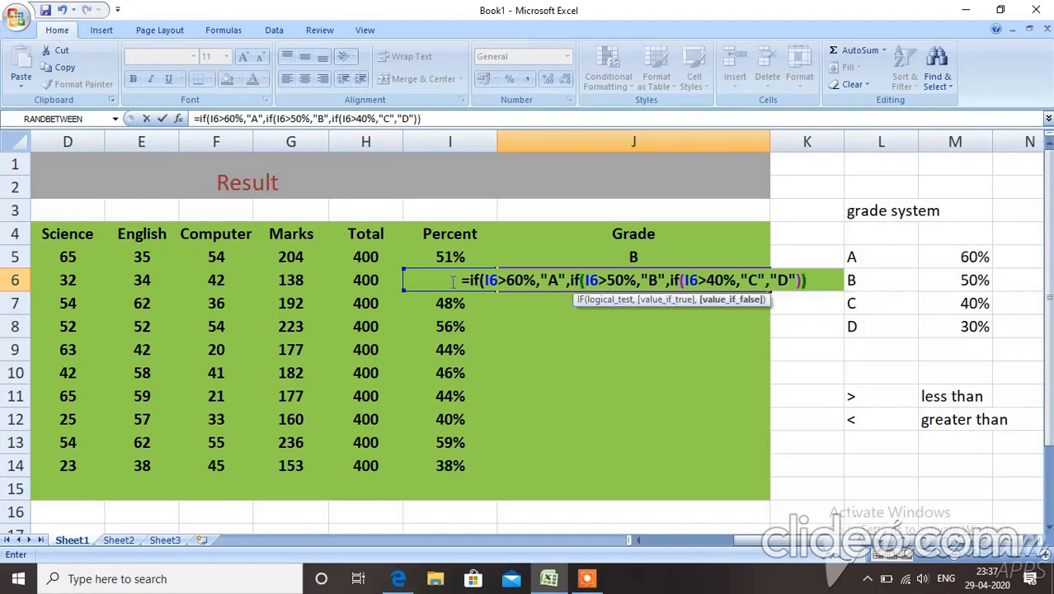
{"action": "type", "text": ")"}
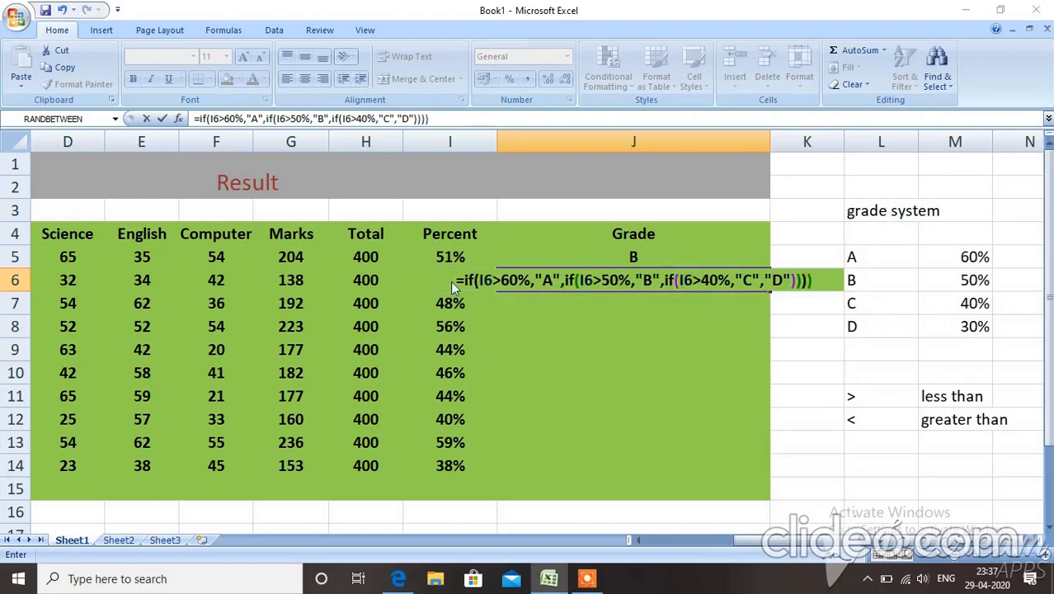
{"action": "key", "text": "Return"}
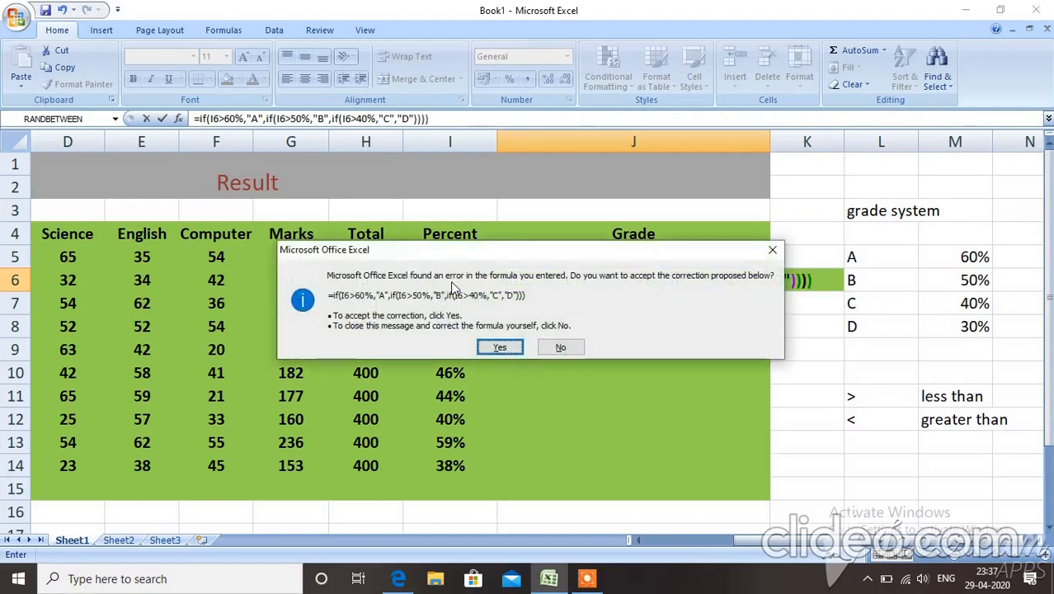
{"action": "left_click", "coordinate": [488, 347]}
Check the grade formulas in J5 and J6 against the percentages and the grade system's thresholds
{"action": "left_click", "coordinate": [577, 281]}
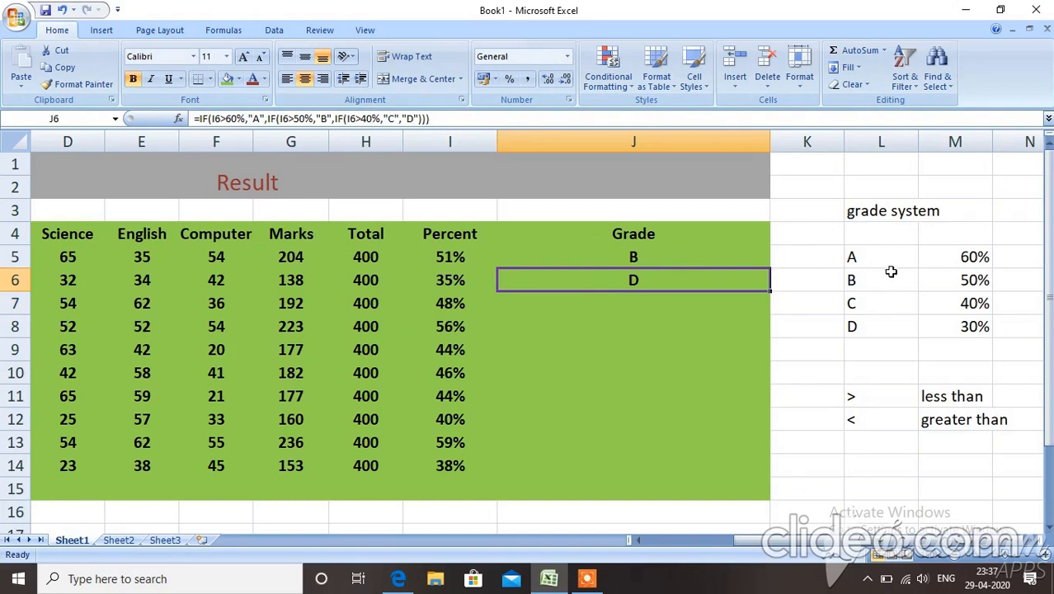
{"action": "left_click", "coordinate": [965, 280]}
{"action": "left_click", "coordinate": [965, 303]}
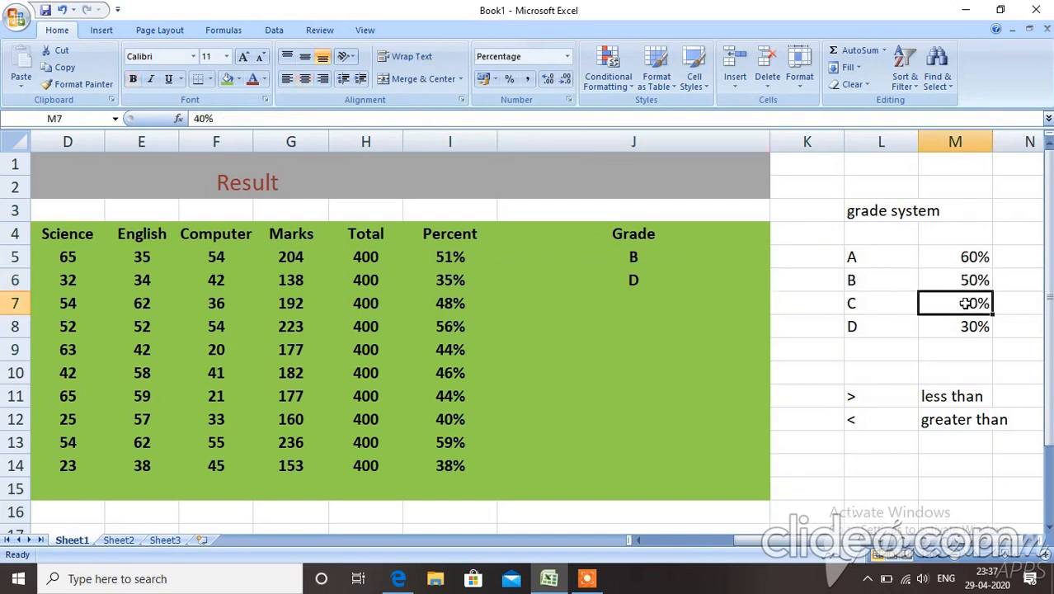
{"action": "left_click", "coordinate": [967, 327]}
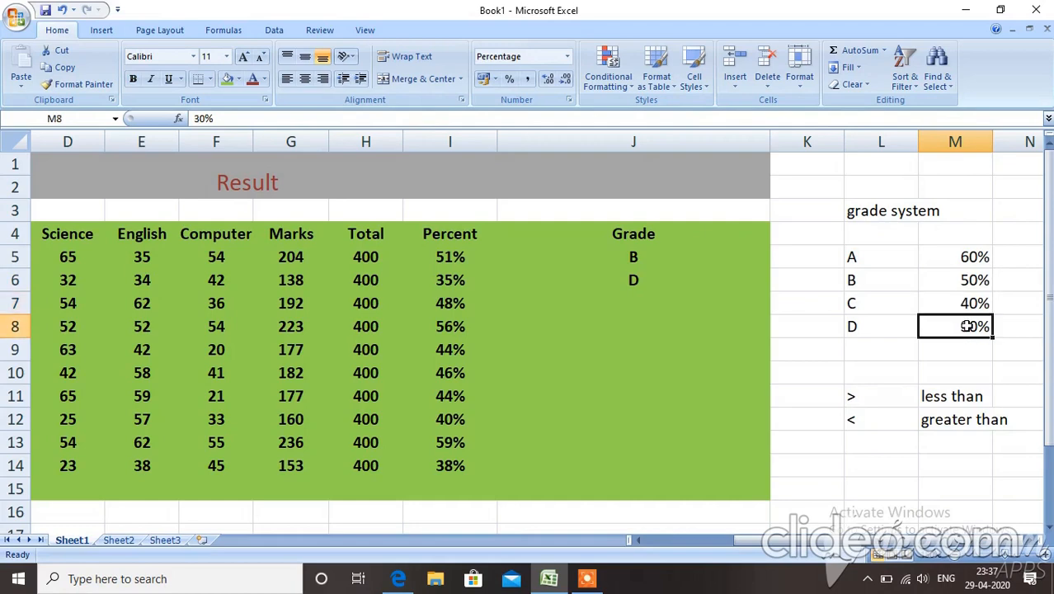
{"action": "left_click", "coordinate": [637, 282]}
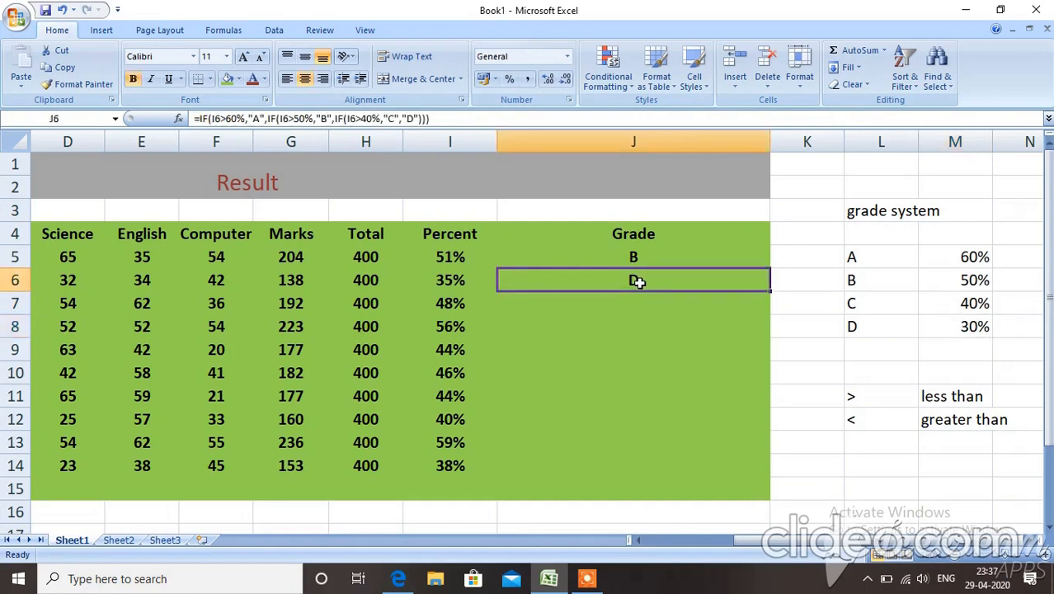
{"action": "left_click", "coordinate": [632, 259]}
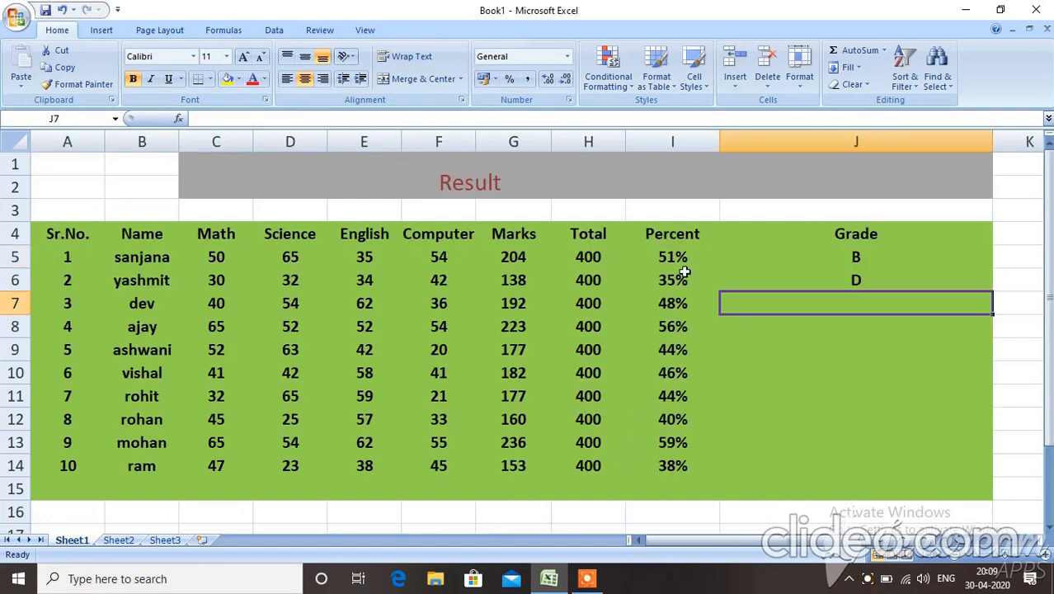
{"action": "left_click", "coordinate": [664, 234]}
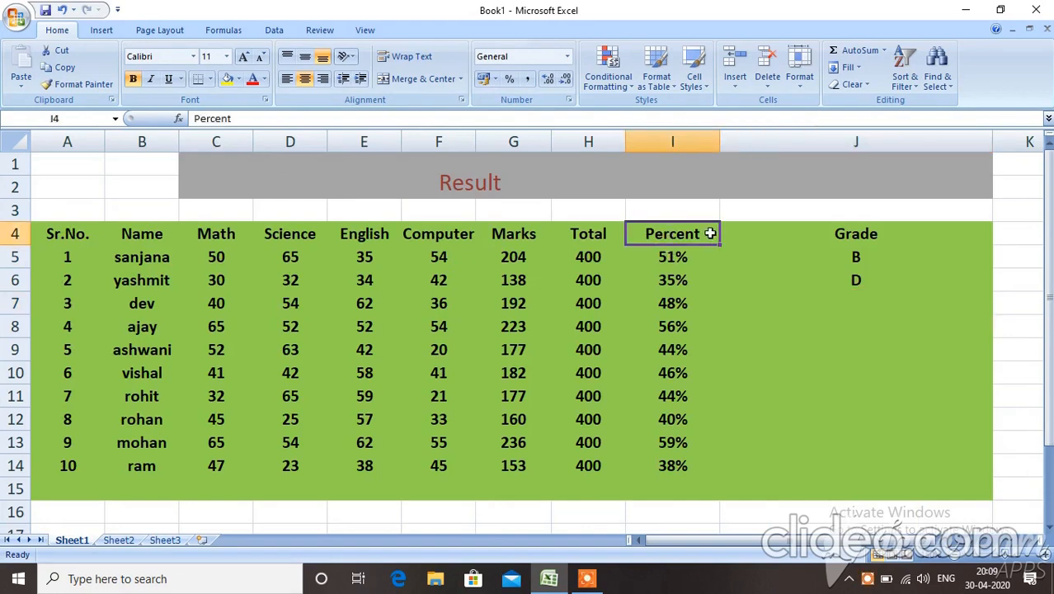
{"action": "left_click", "coordinate": [784, 260]}
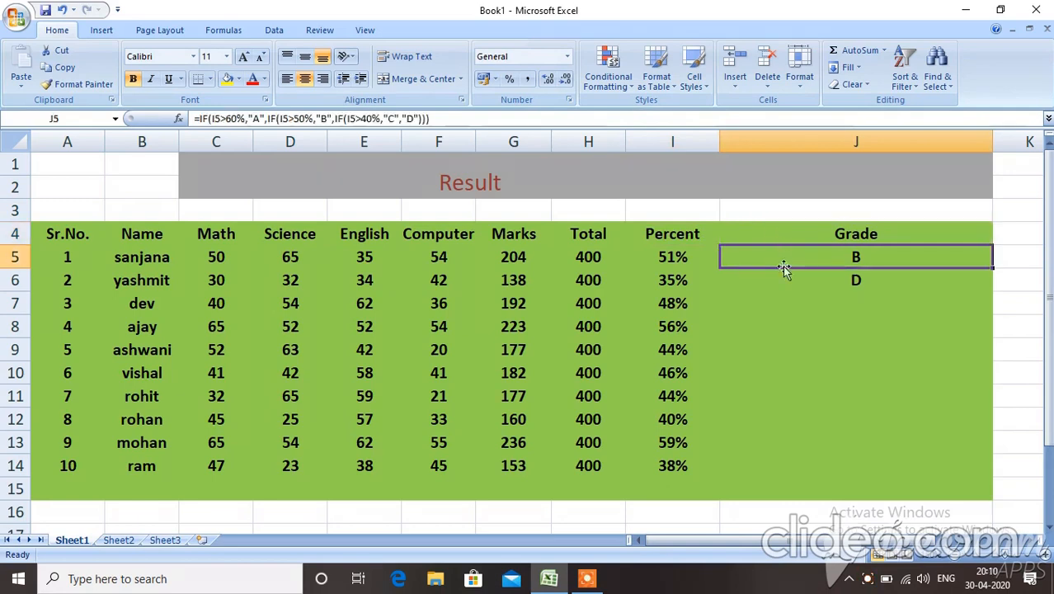
{"action": "left_click", "coordinate": [782, 283]}
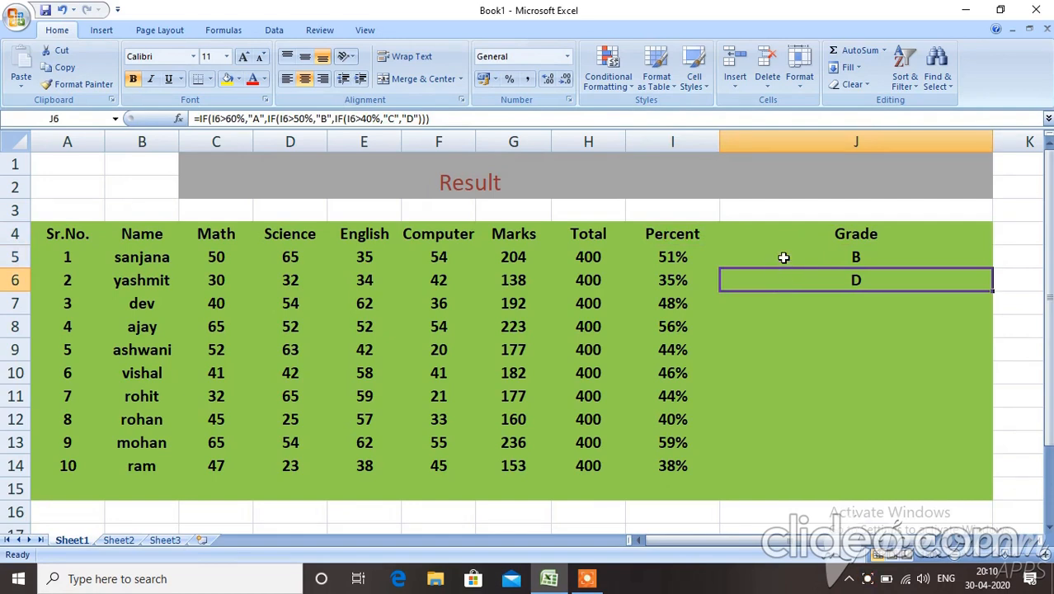
Fill J5's nested IF formula down the Grade column to J14
{"action": "left_click", "coordinate": [784, 258]}
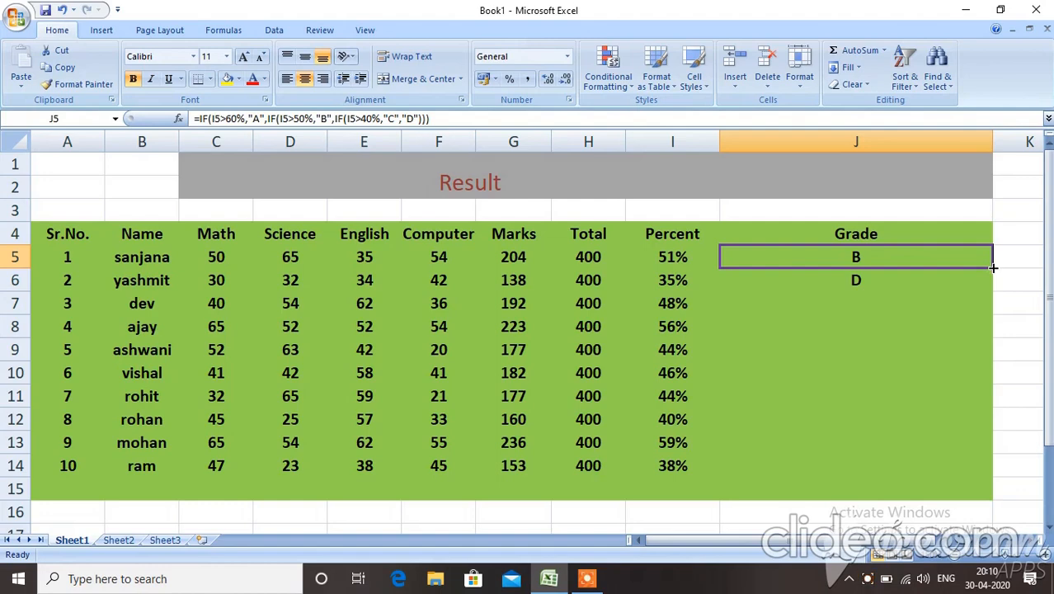
{"action": "left_click_drag", "start_coordinate": [993, 268], "coordinate": [994, 470]}
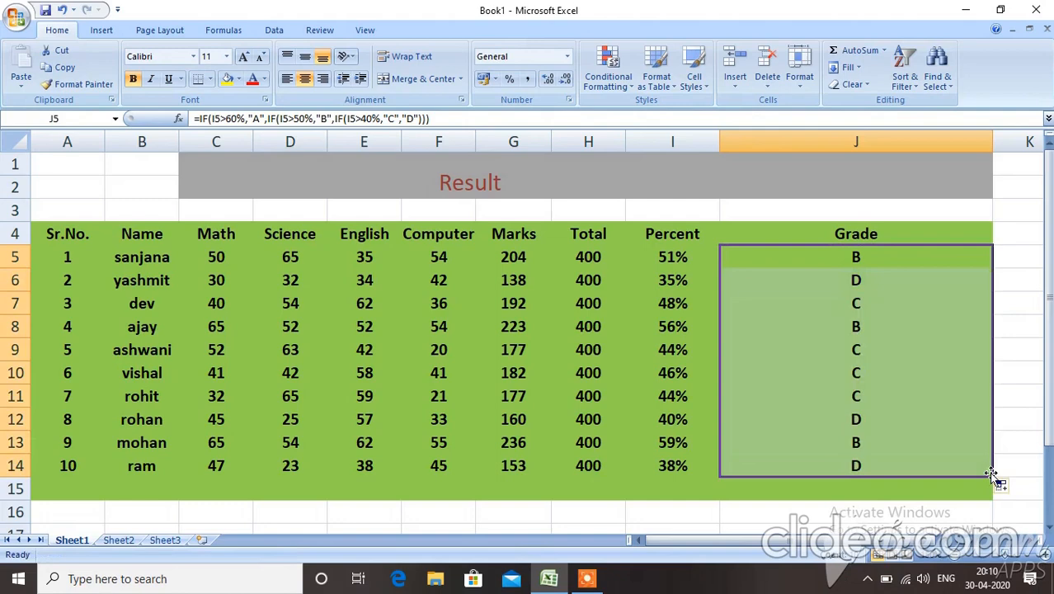
{"action": "left_click", "coordinate": [938, 425]}
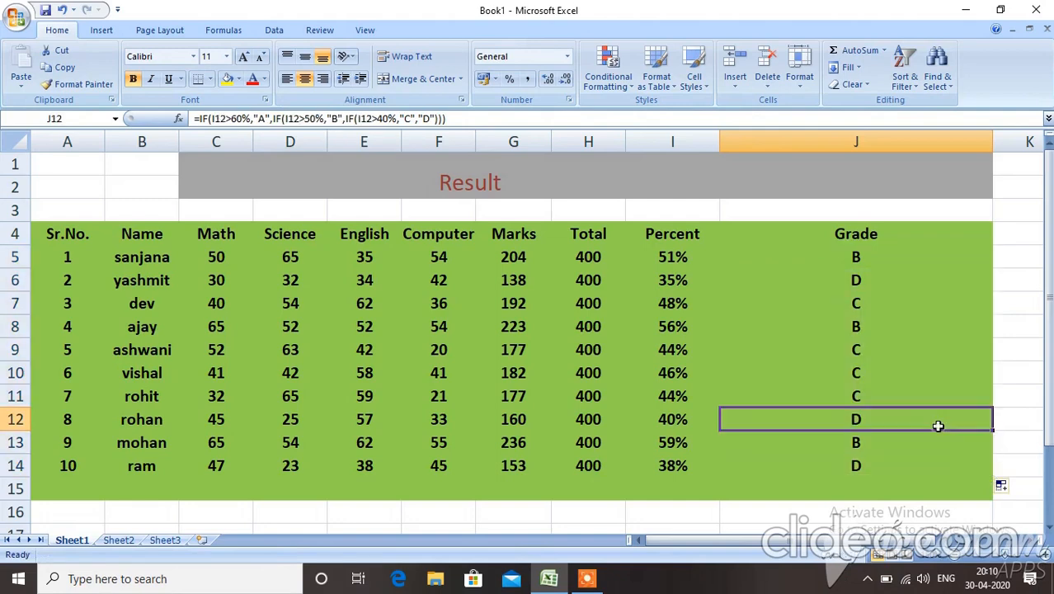
Compare the filled grade formula in J7 with the original in J5
{"action": "left_click", "coordinate": [877, 257]}
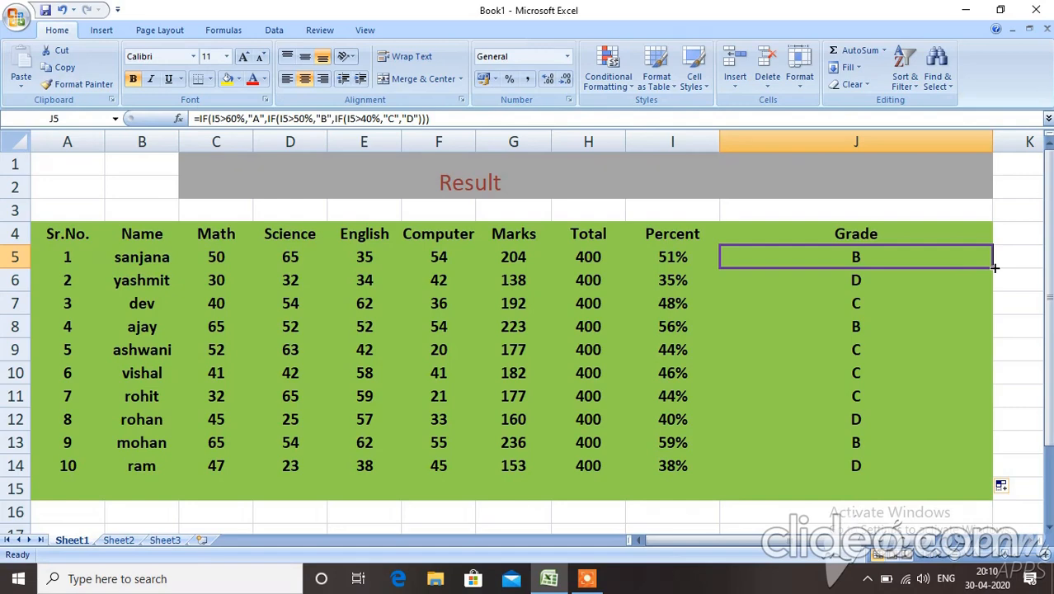
{"action": "left_click", "coordinate": [902, 294]}
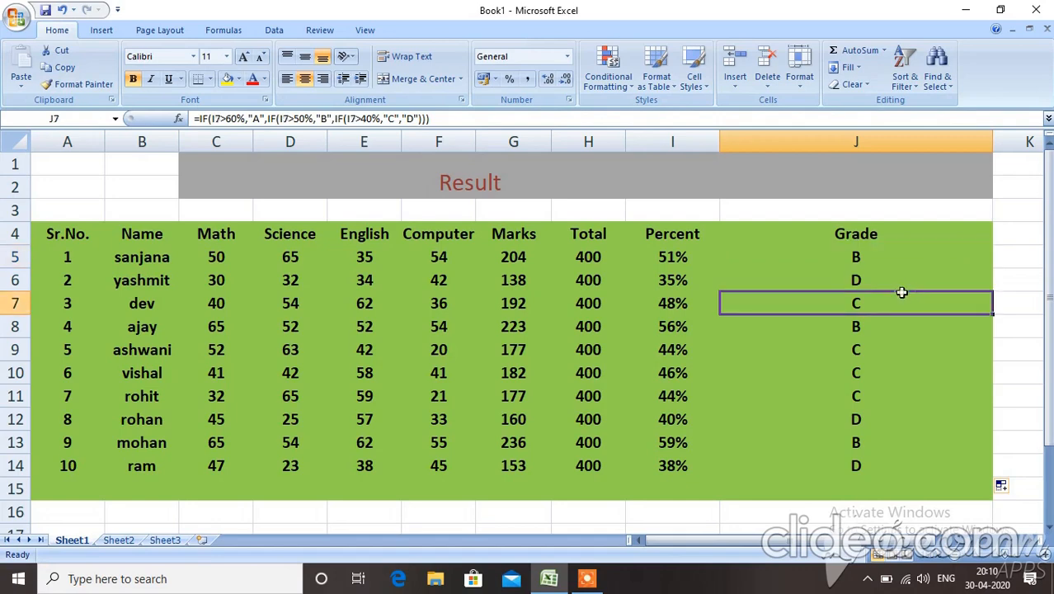
{"action": "left_click", "coordinate": [856, 255]}
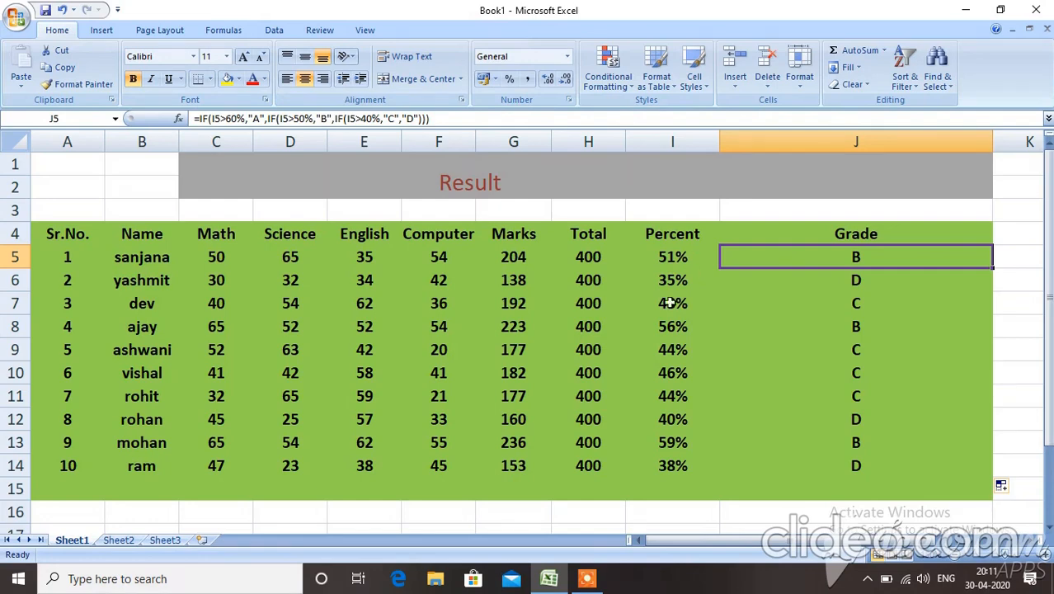
{"action": "left_click", "coordinate": [587, 578]}
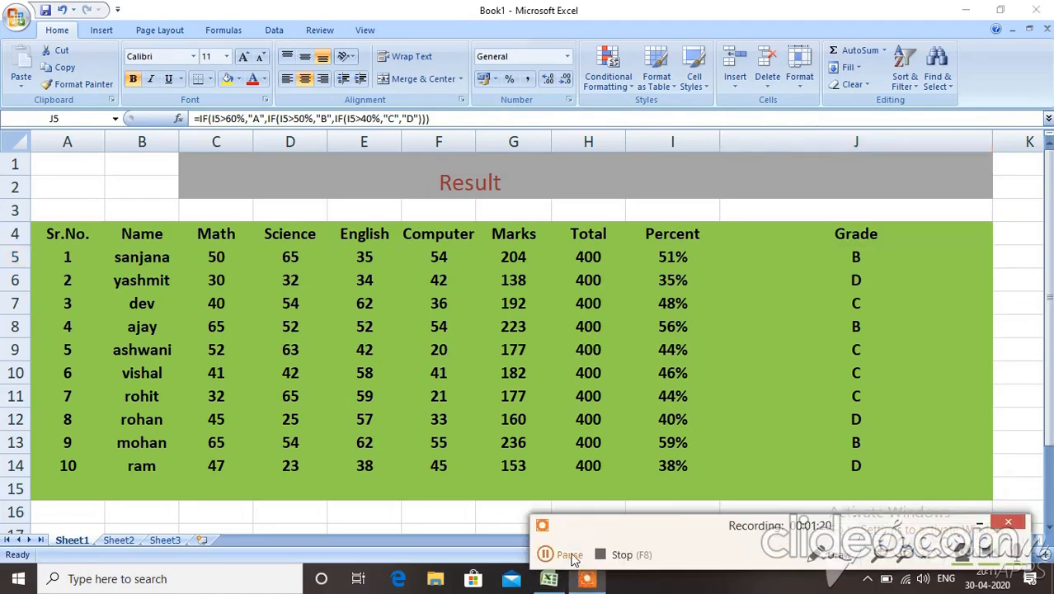